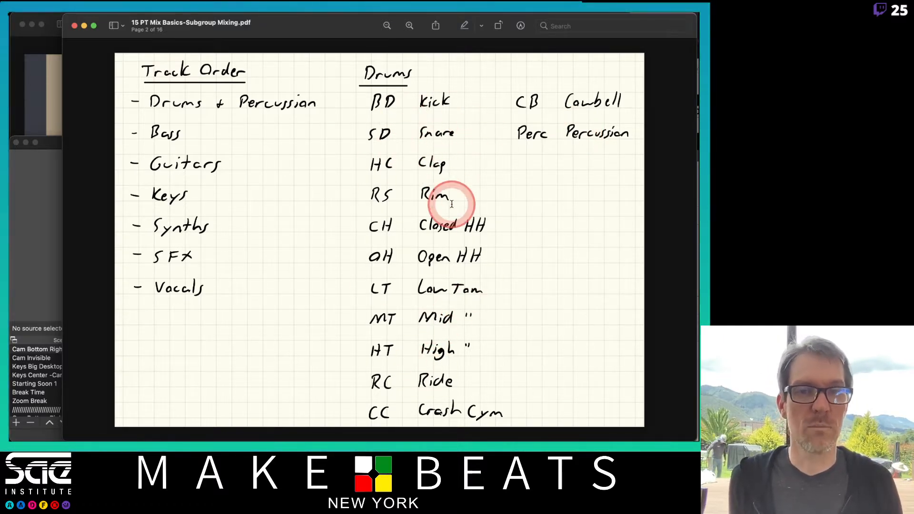
Step: Delete the stray check mark under the 0% width note on the Drums page of the mixing notes
{"action": "key", "text": "Down"}
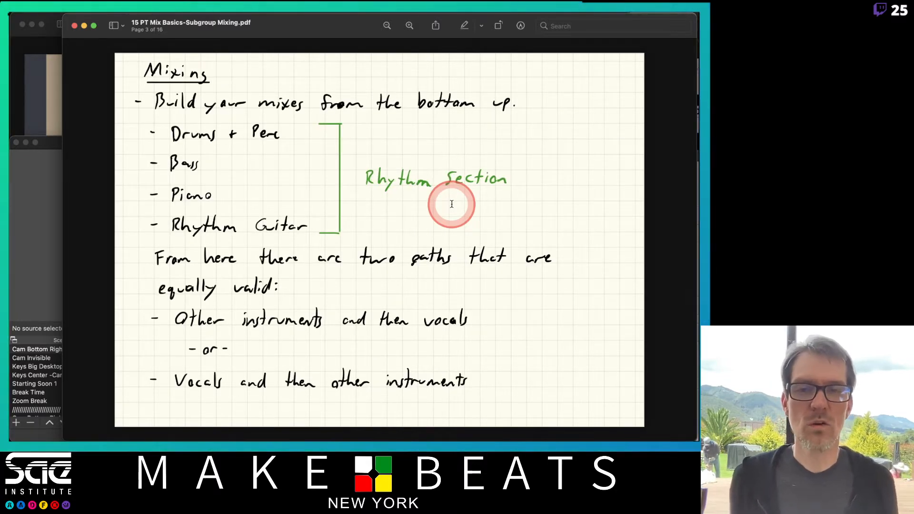
{"action": "key", "text": "Up"}
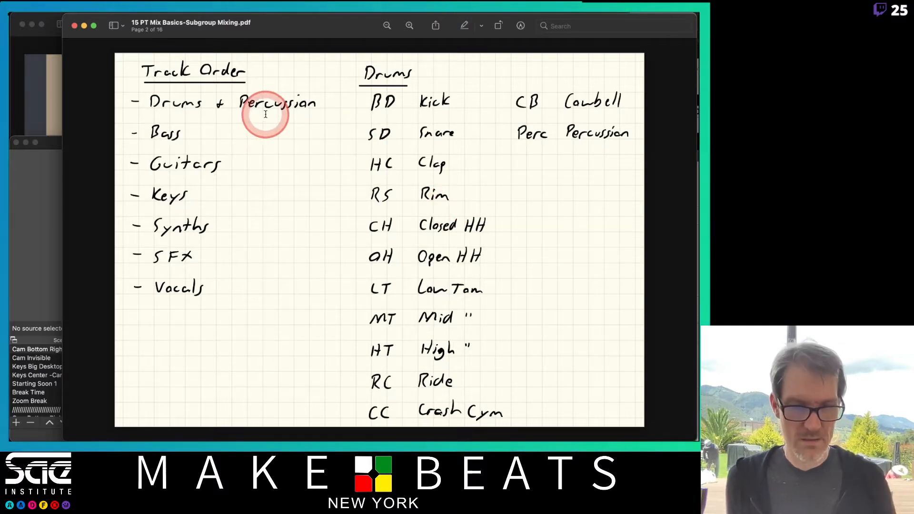
{"action": "key", "text": "Down"}
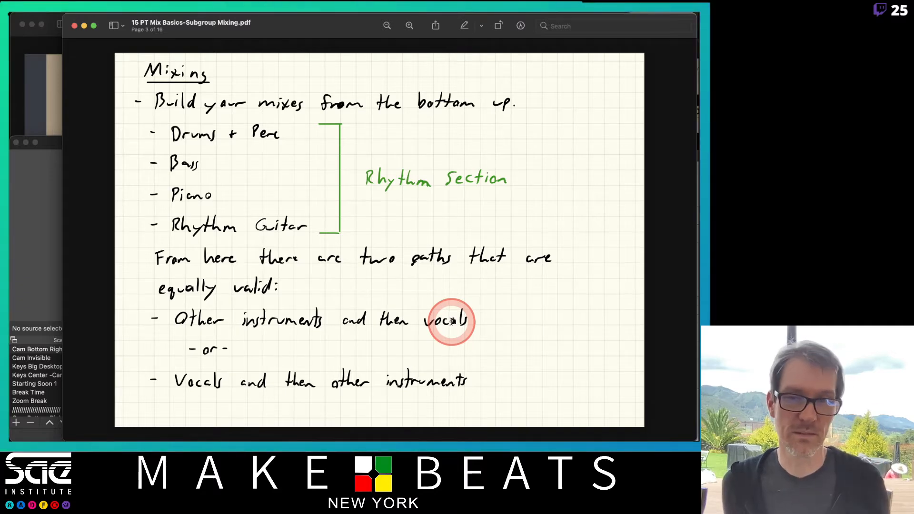
{"action": "key", "text": "Down"}
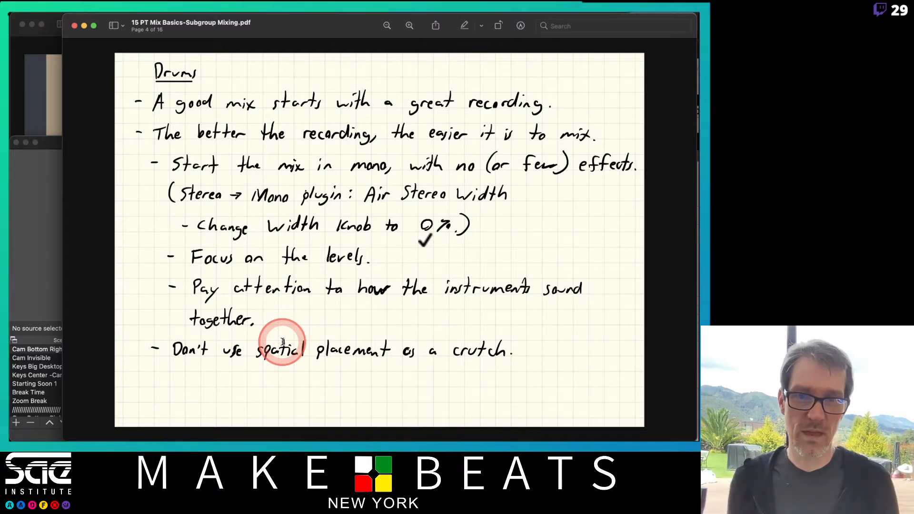
{"action": "left_click", "coordinate": [426, 233]}
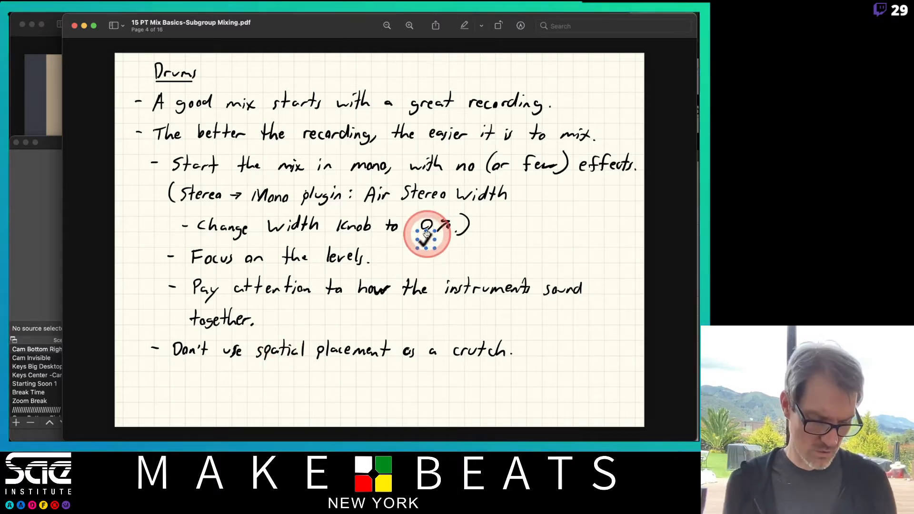
{"action": "key", "text": "BackSpace"}
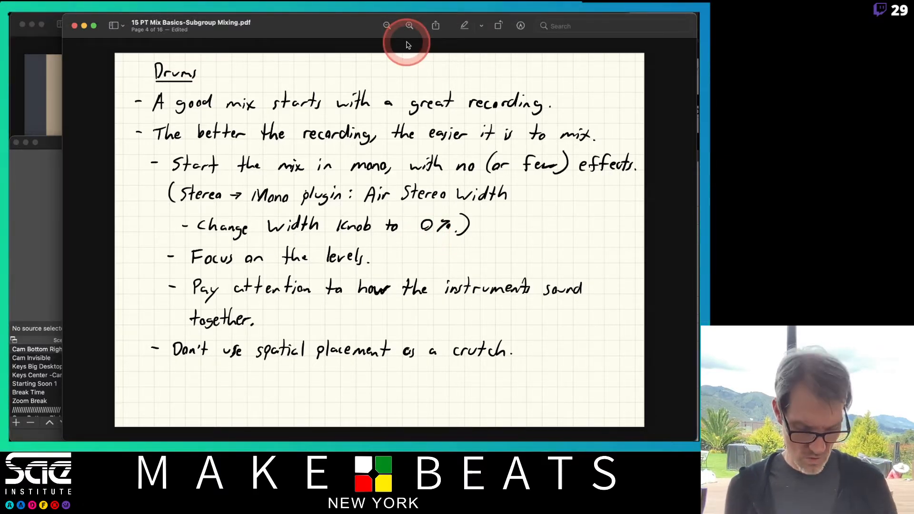
Step: Advance the notes past Subtractive Mixing to the Mixing in New Elements page and switch to Pro Tools
{"action": "key", "text": "Down"}
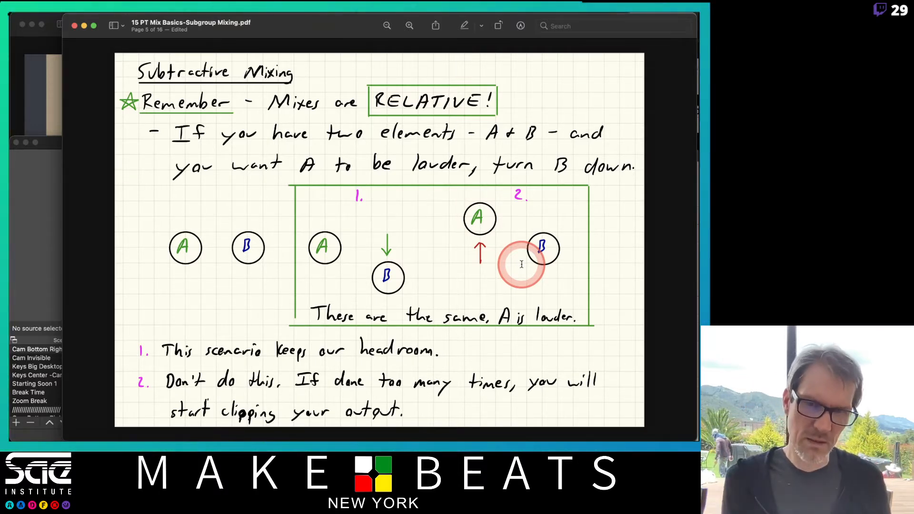
{"action": "key", "text": "Down"}
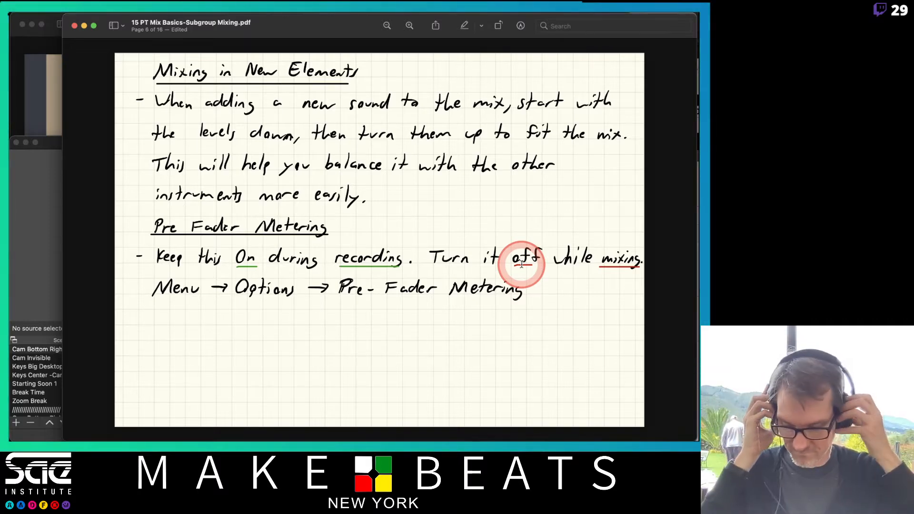
{"action": "key", "text": "super+Tab"}
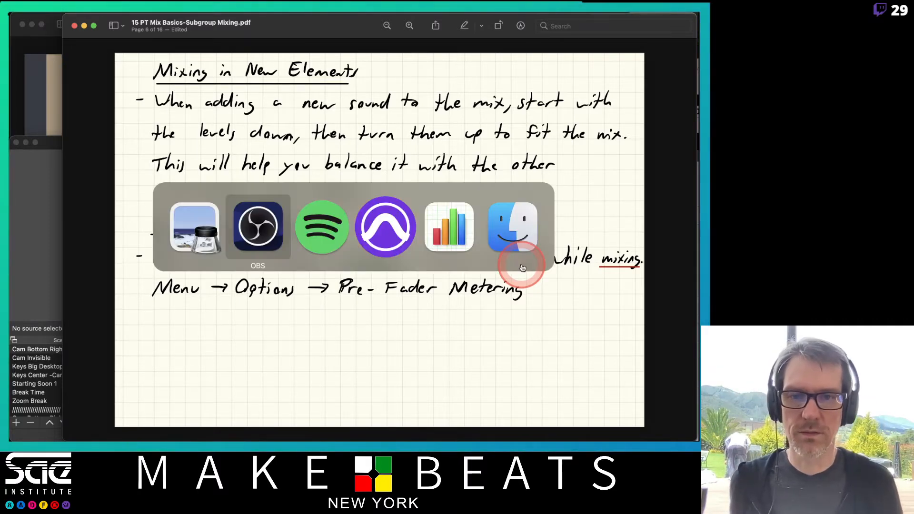
{"action": "key", "text": "super+Tab"}
{"action": "key", "text": "super+Tab"}
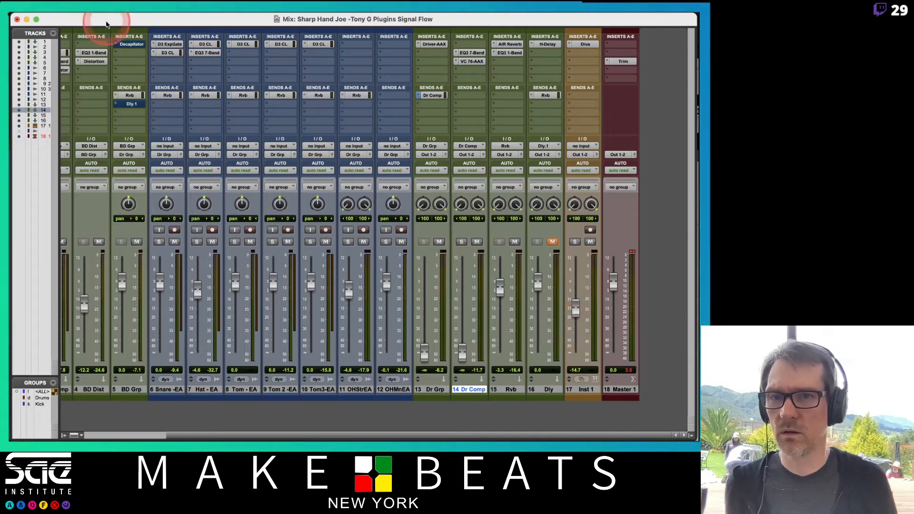
Step: Reset the Dr Grp fader to 0.0 dB, bring Dr Comp up to about -12 dB and unmute the Dly track
{"action": "left_click", "coordinate": [422, 352], "text": "alt"}
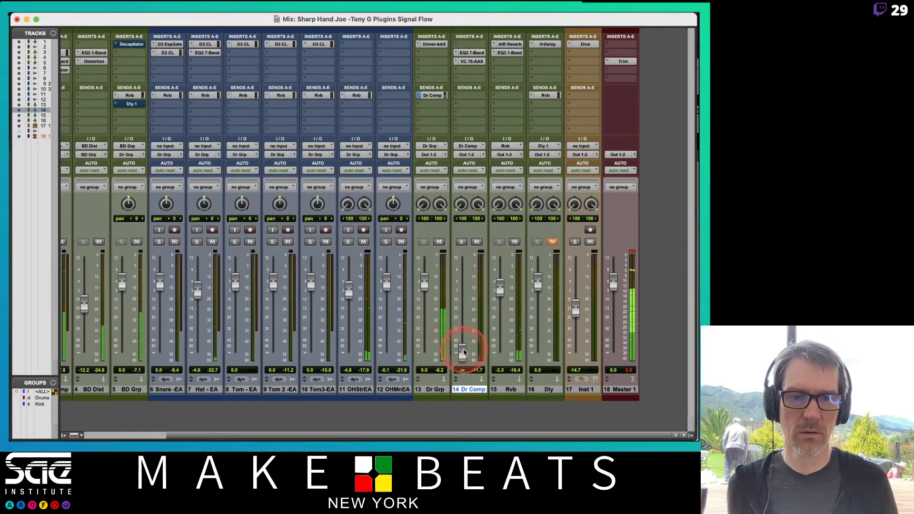
{"action": "left_click_drag", "start_coordinate": [463, 348], "coordinate": [463, 302]}
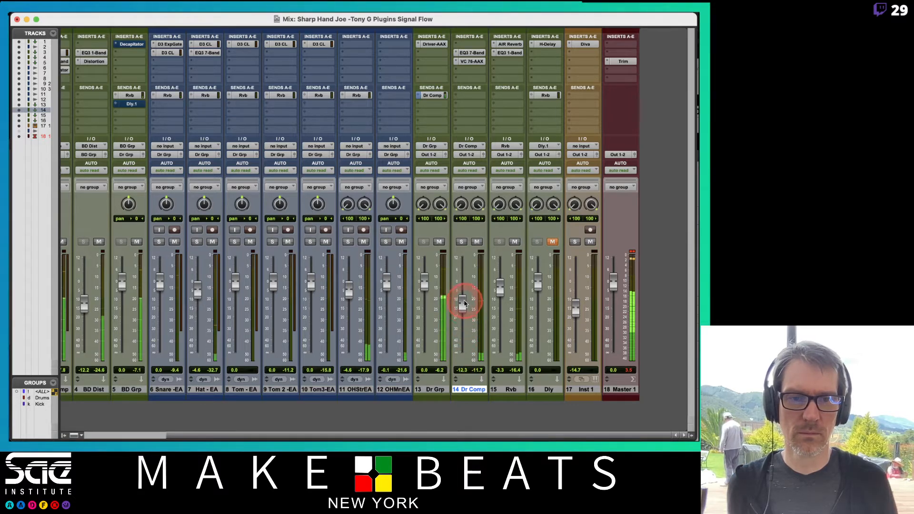
{"action": "left_click", "coordinate": [552, 241]}
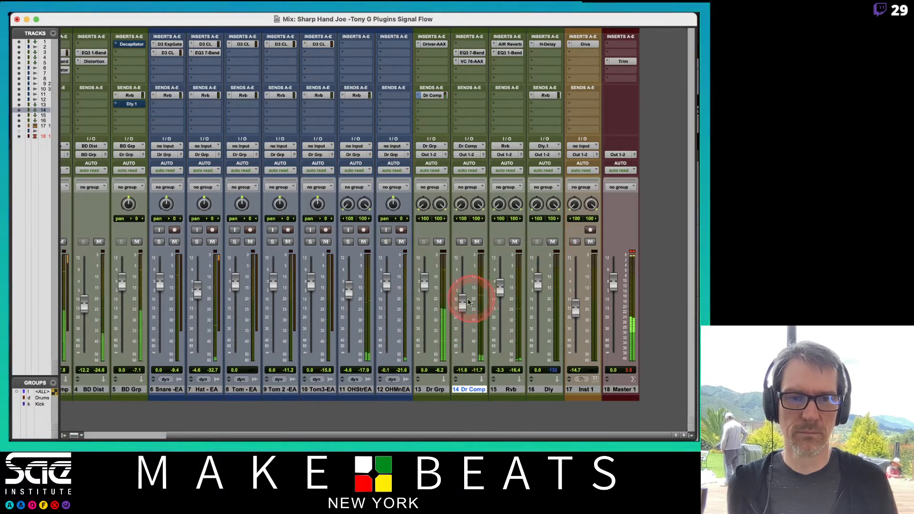
{"action": "left_click_drag", "start_coordinate": [469, 302], "coordinate": [463, 301]}
{"action": "key", "text": "super+h"}
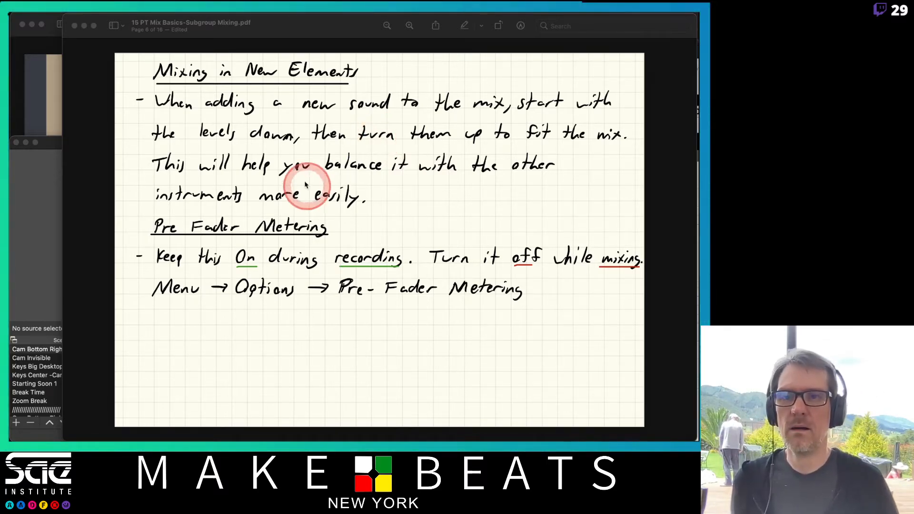
{"action": "left_click", "coordinate": [80, 18]}
{"action": "mouse_move", "coordinate": [142, 63]}
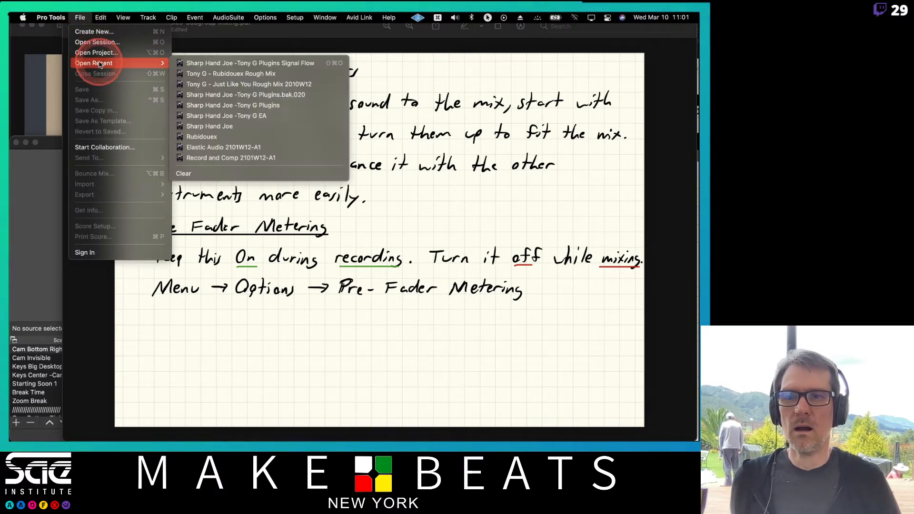
{"action": "left_click", "coordinate": [210, 75]}
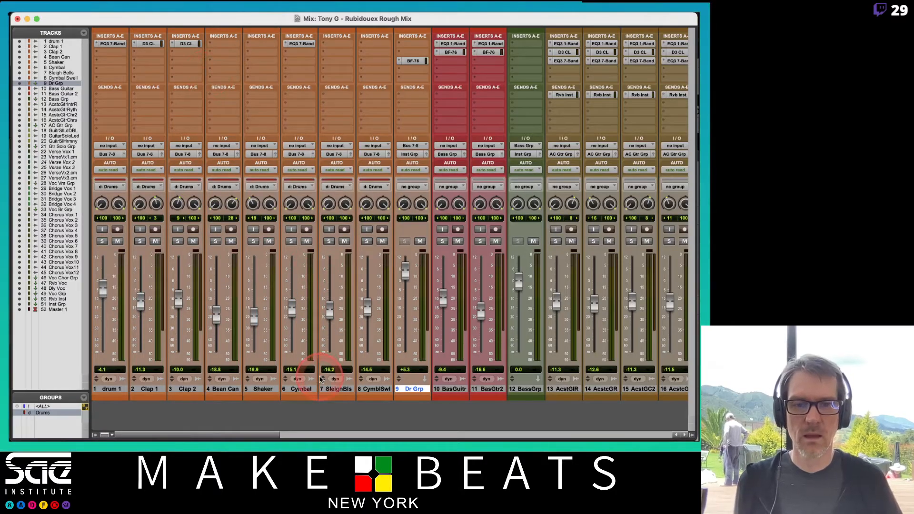
Step: Pull the acoustic guitar group and bass group faders all the way down in the mixer
{"action": "left_click_drag", "start_coordinate": [267, 438], "coordinate": [652, 437]}
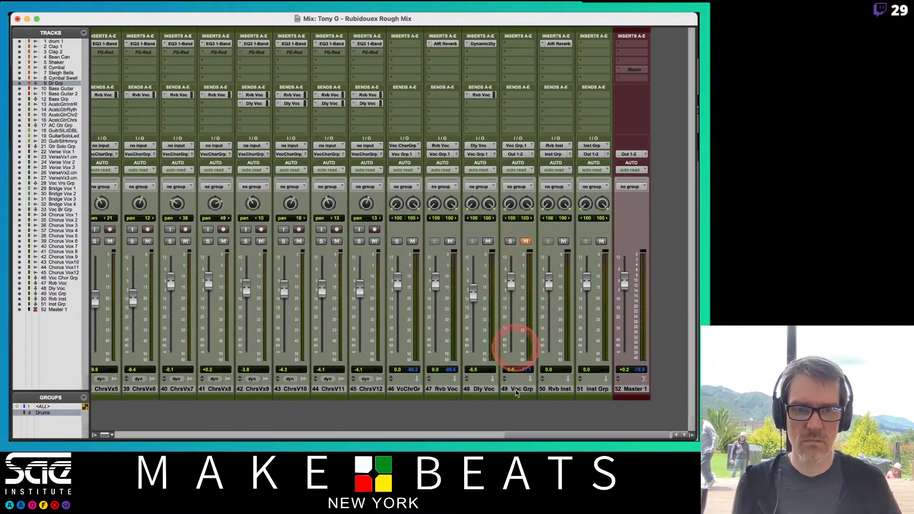
{"action": "left_click_drag", "start_coordinate": [526, 434], "coordinate": [371, 432]}
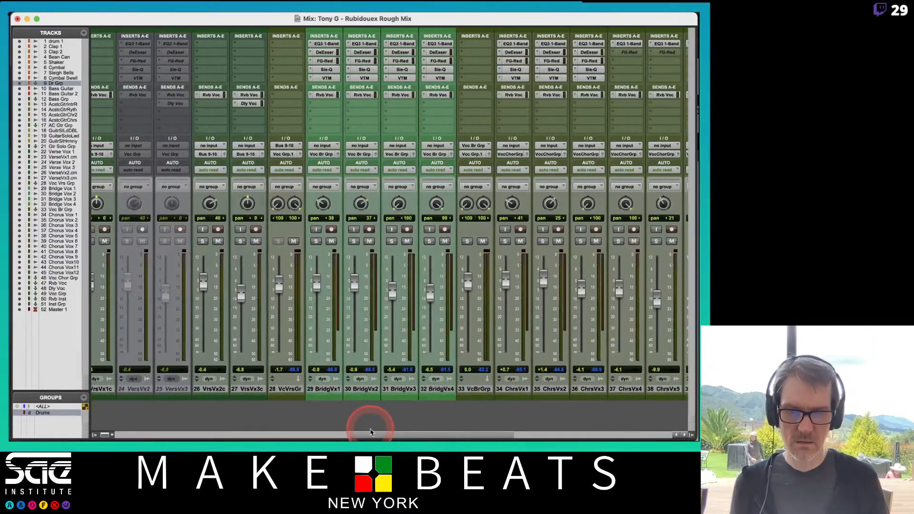
{"action": "key", "text": "super+equal"}
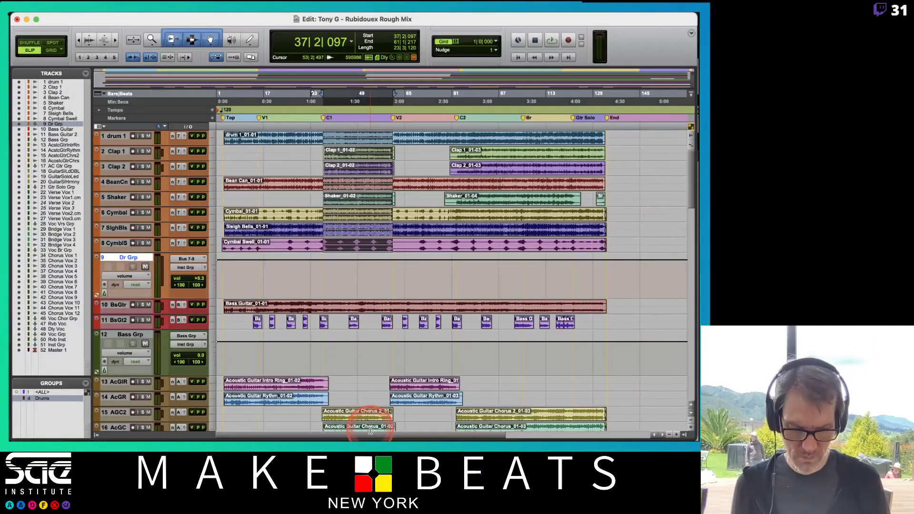
{"action": "key", "text": "super+equal"}
{"action": "left_click_drag", "start_coordinate": [372, 432], "coordinate": [204, 431]}
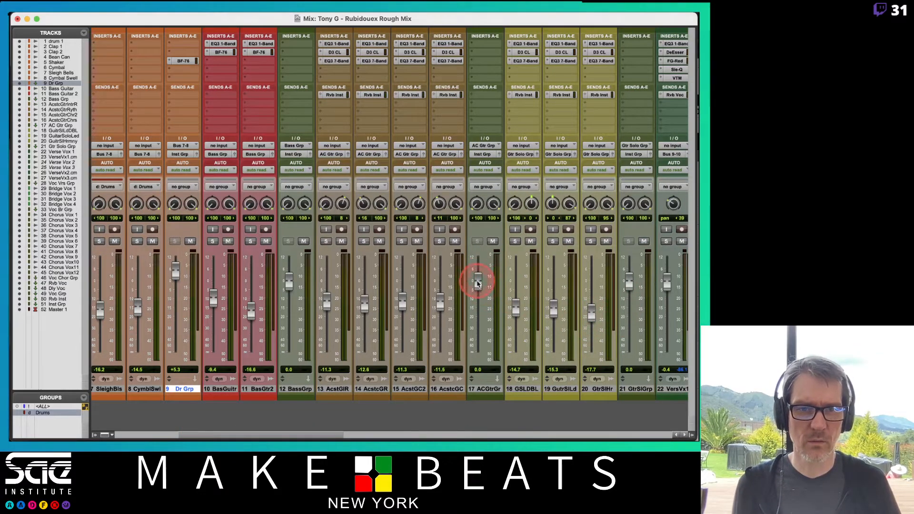
{"action": "left_click_drag", "start_coordinate": [476, 280], "coordinate": [477, 355]}
{"action": "left_click_drag", "start_coordinate": [289, 282], "coordinate": [276, 395]}
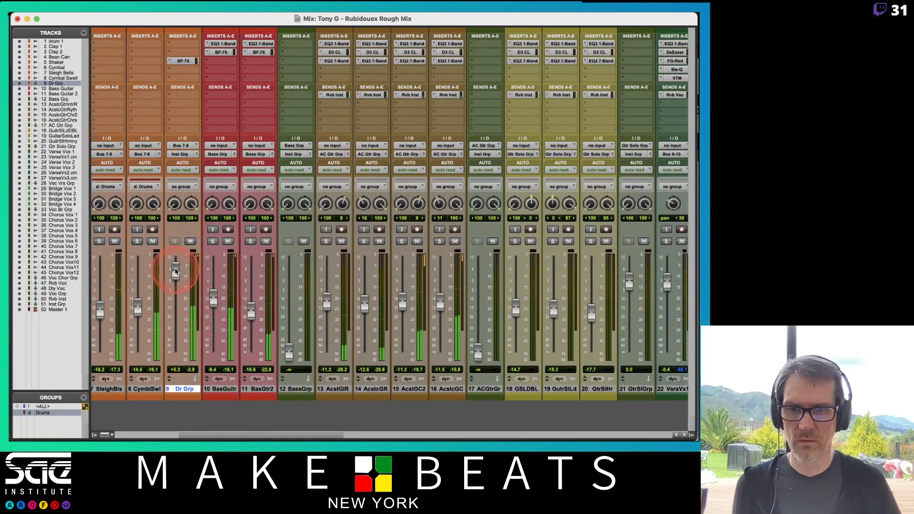
Step: Lower the Dr Grp fader to about +0.2 dB and raise the Master 1 fader to about +3.1 dB
{"action": "left_click_drag", "start_coordinate": [175, 271], "coordinate": [174, 287]}
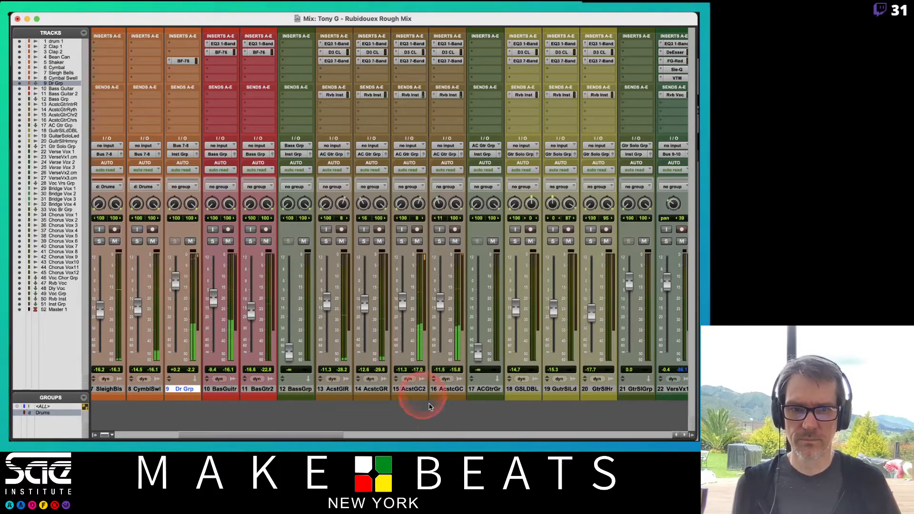
{"action": "left_click", "coordinate": [498, 437]}
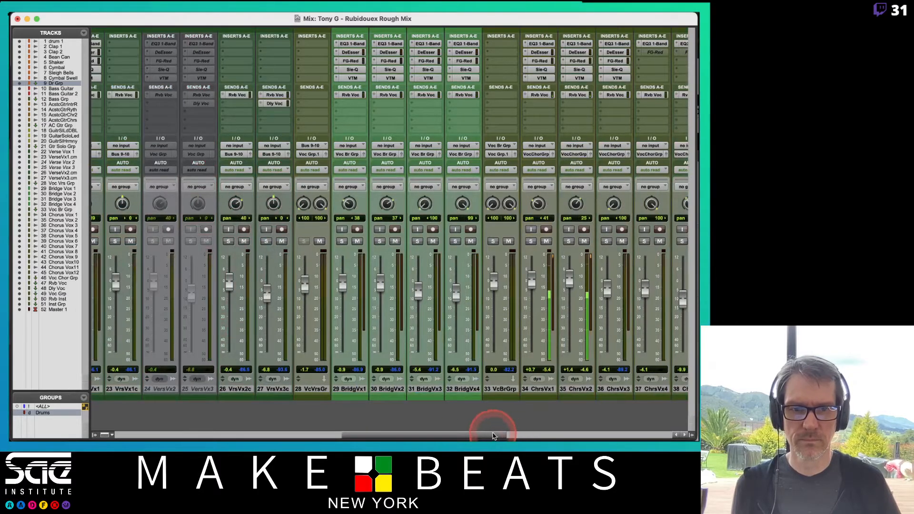
{"action": "left_click", "coordinate": [692, 434]}
{"action": "left_click_drag", "start_coordinate": [614, 282], "coordinate": [618, 277]}
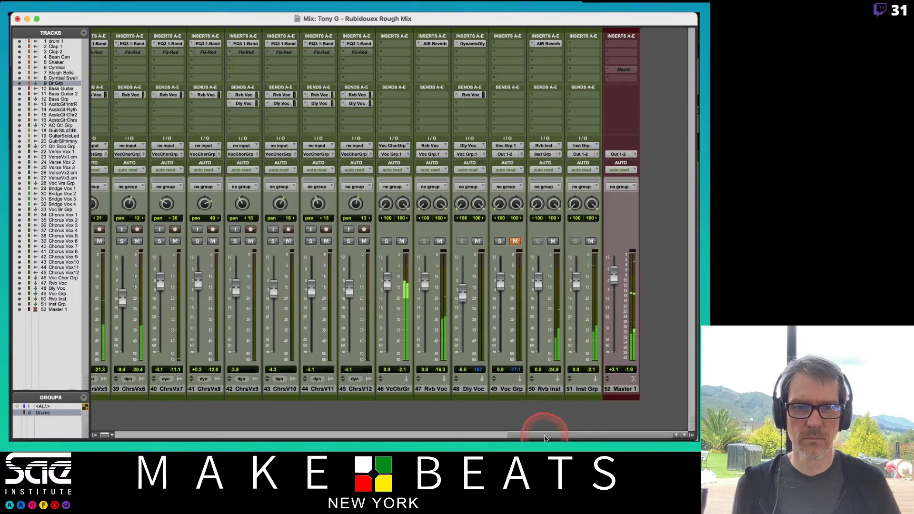
Step: Check the BF-76 peak limiter inserted on the Dr Grp track and close its window
{"action": "left_click_drag", "start_coordinate": [545, 433], "coordinate": [66, 433]}
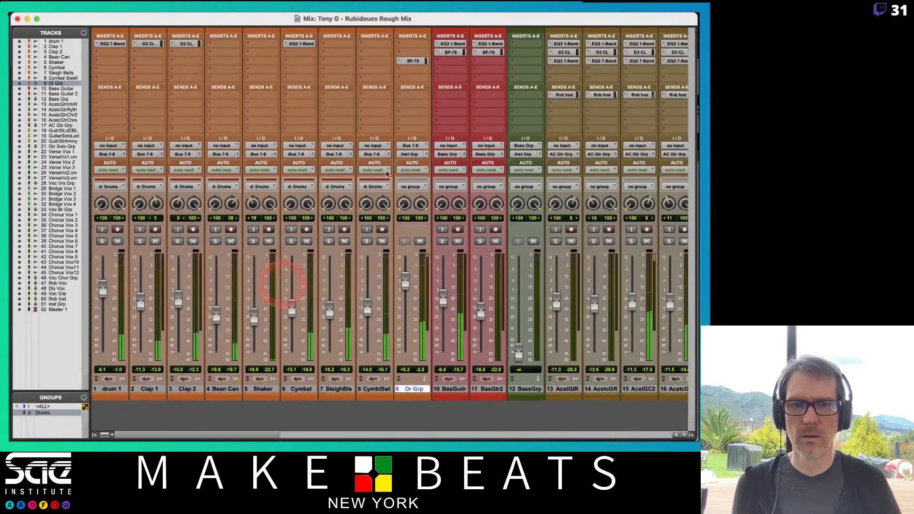
{"action": "left_click", "coordinate": [413, 61]}
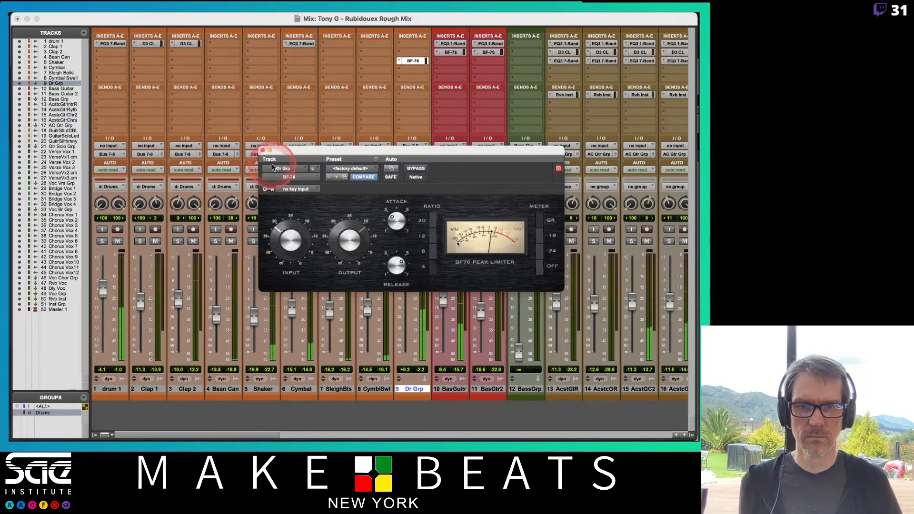
{"action": "left_click", "coordinate": [263, 151]}
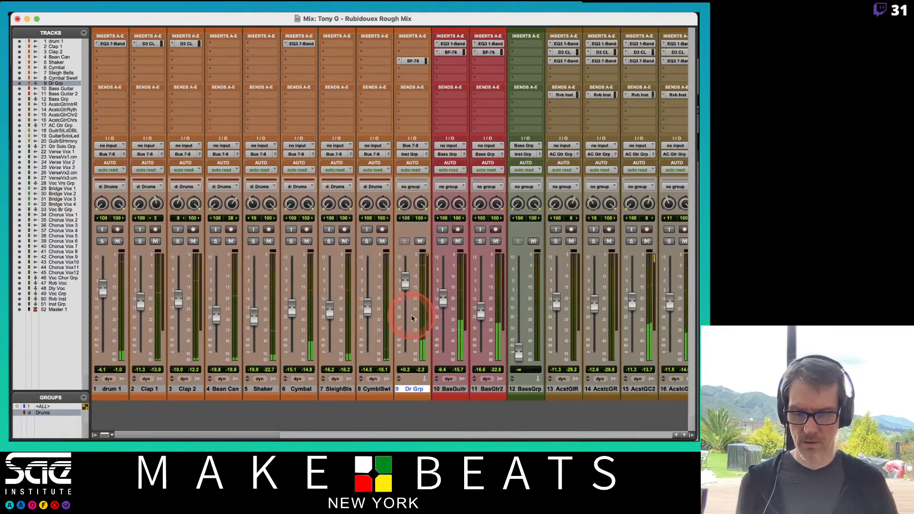
Step: Mute the Rvb Inst track and bring the Bass Grp fader up to about -0.1 dB
{"action": "scroll", "coordinate": [412, 319], "scroll_direction": "right", "scroll_amount": 15}
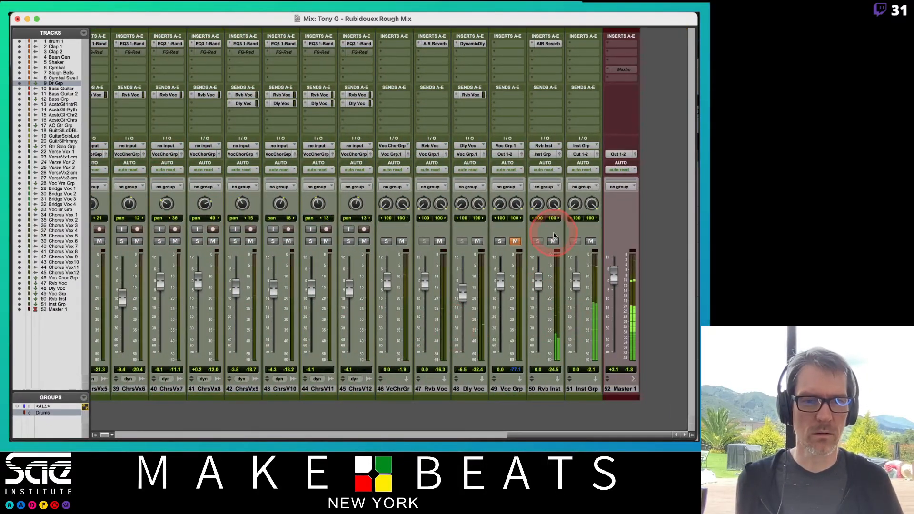
{"action": "left_click", "coordinate": [554, 241]}
{"action": "scroll", "coordinate": [521, 324], "scroll_direction": "left", "scroll_amount": 15}
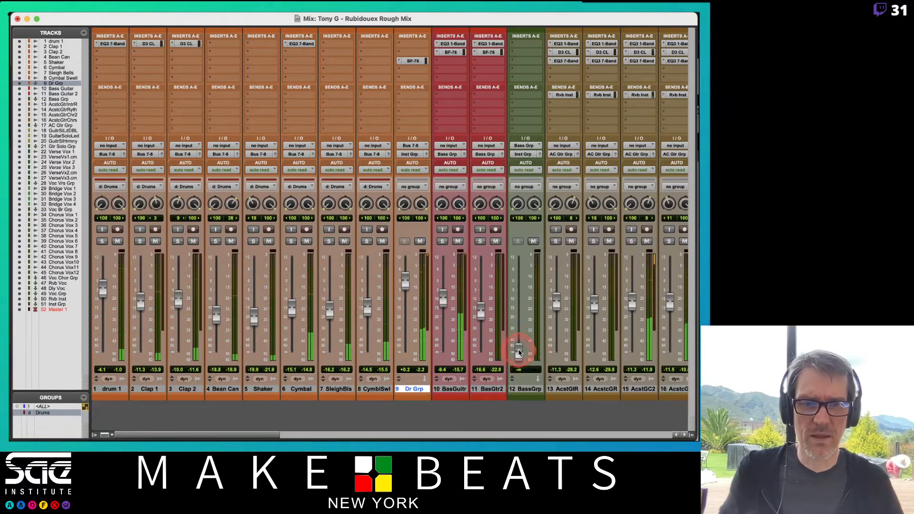
{"action": "left_click_drag", "start_coordinate": [519, 352], "coordinate": [519, 282]}
{"action": "key", "text": "XF86AudioRaiseVolume"}
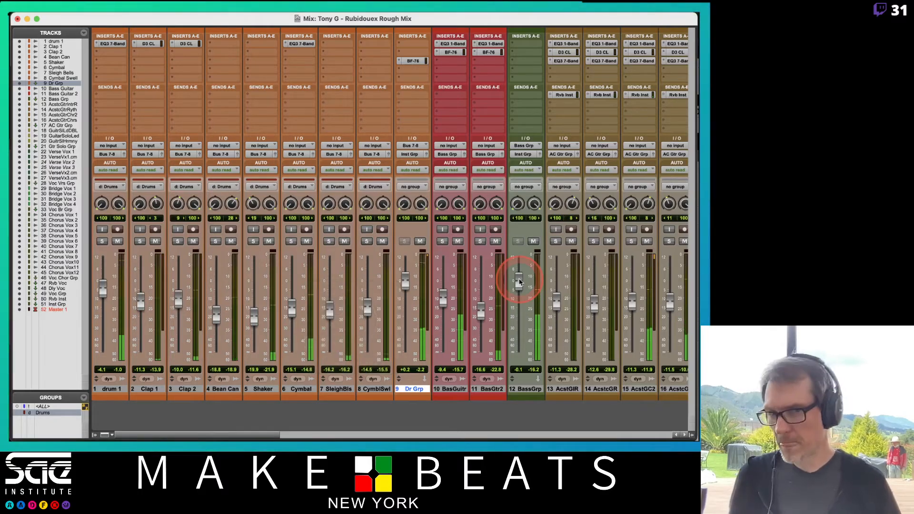
Step: Disable the Drums group so that its faders can be adjusted individually
{"action": "left_click_drag", "start_coordinate": [179, 305], "coordinate": [177, 310]}
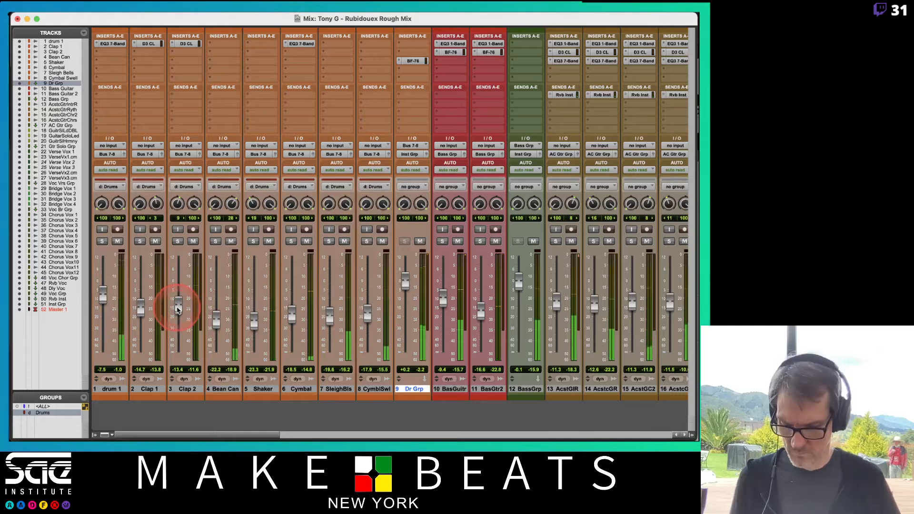
{"action": "left_click", "coordinate": [58, 411]}
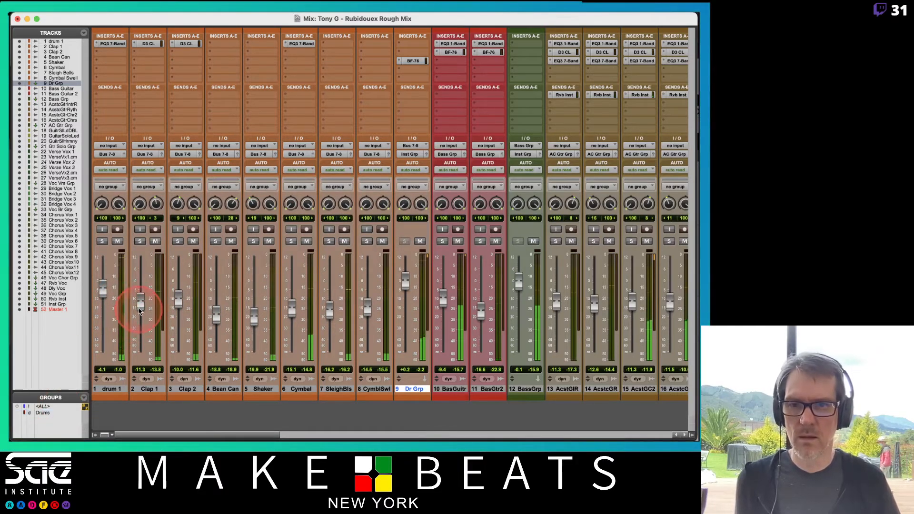
Step: Audition the mix with Clap 1 and Clap 2 muted, and lower their faders to about -15.8 and -14.7 dB
{"action": "left_click", "coordinate": [155, 241]}
{"action": "left_click", "coordinate": [193, 242]}
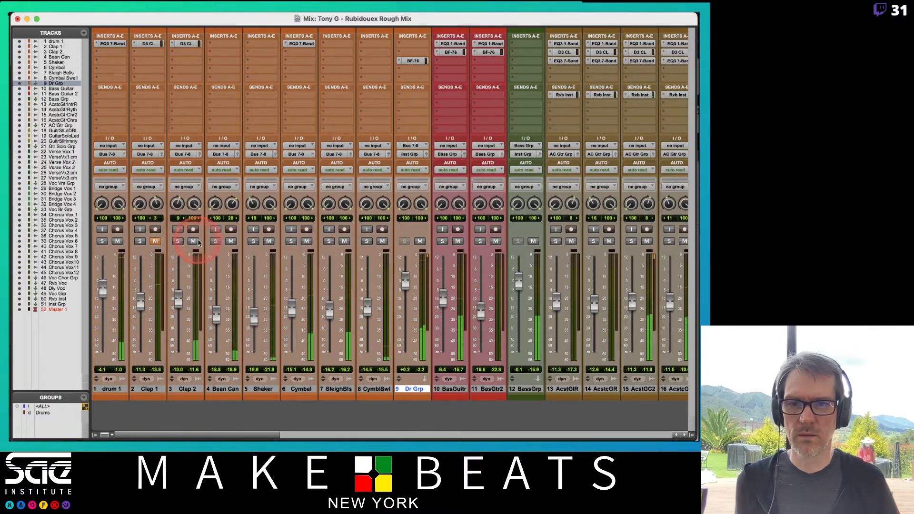
{"action": "left_click", "coordinate": [193, 241]}
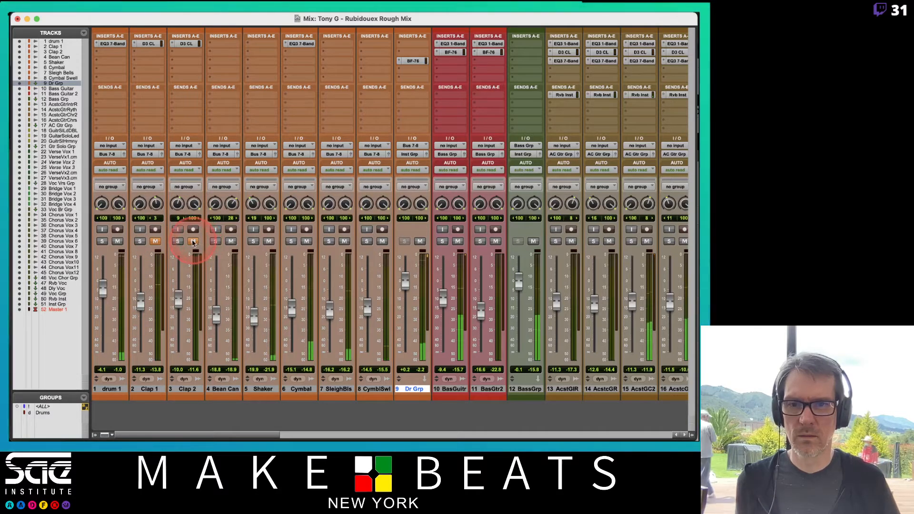
{"action": "left_click", "coordinate": [155, 242]}
{"action": "left_click_drag", "start_coordinate": [141, 302], "coordinate": [179, 314]}
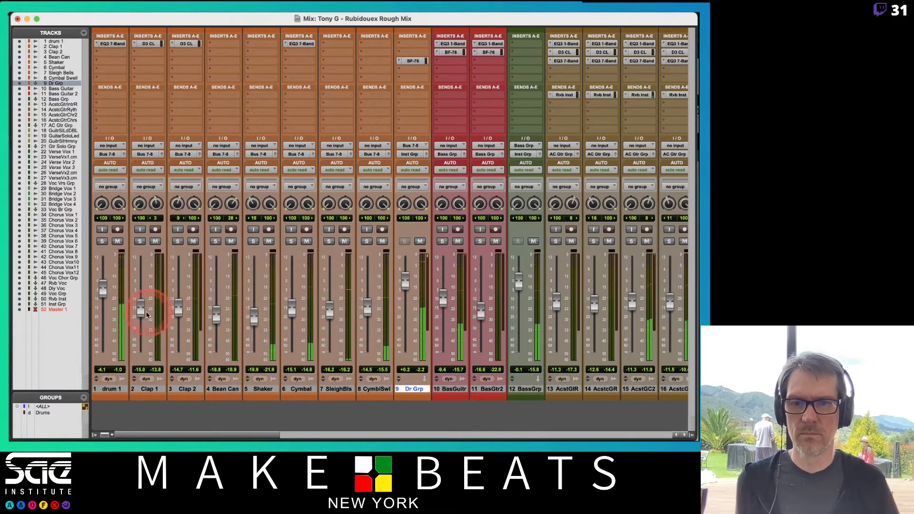
Step: Raise the Bass Guitar fader to about -4.9 dB and the Bass Guitar 2 fader to about -7.5 dB
{"action": "left_click", "coordinate": [413, 287]}
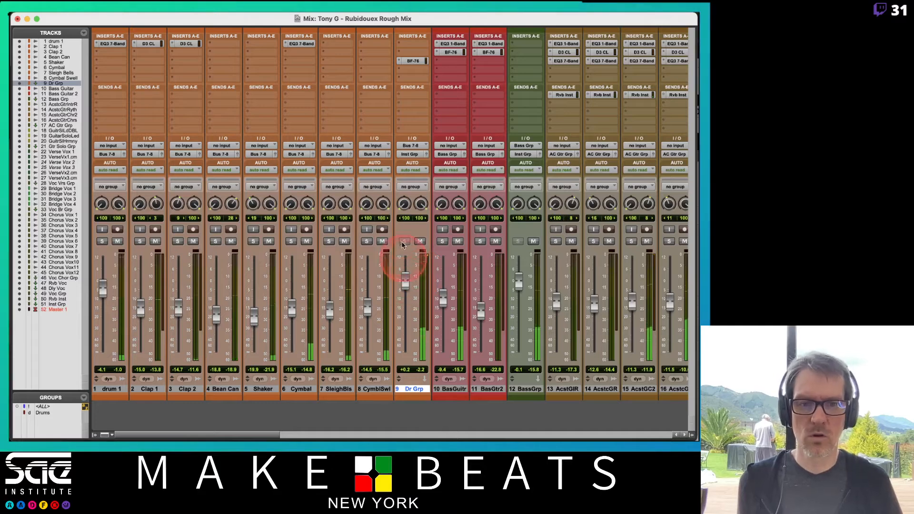
{"action": "left_click_drag", "start_coordinate": [443, 299], "coordinate": [444, 291]}
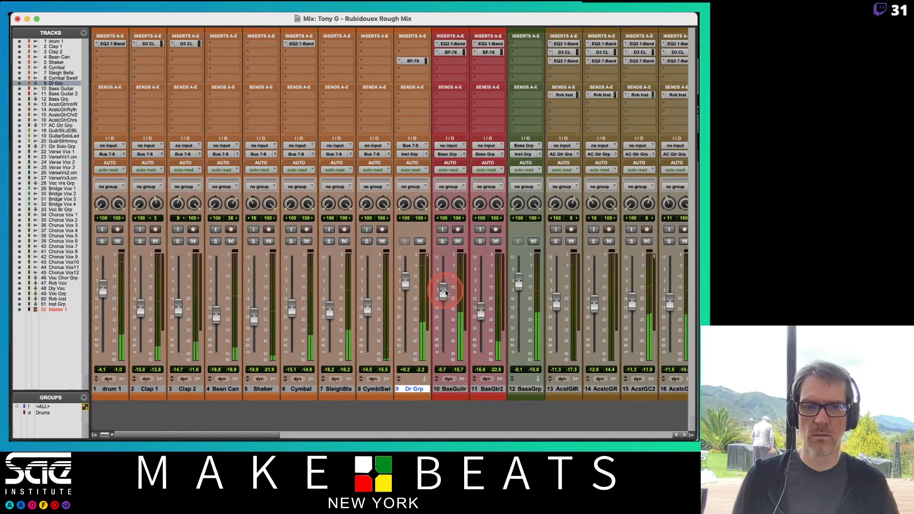
{"action": "left_click_drag", "start_coordinate": [268, 437], "coordinate": [695, 422]}
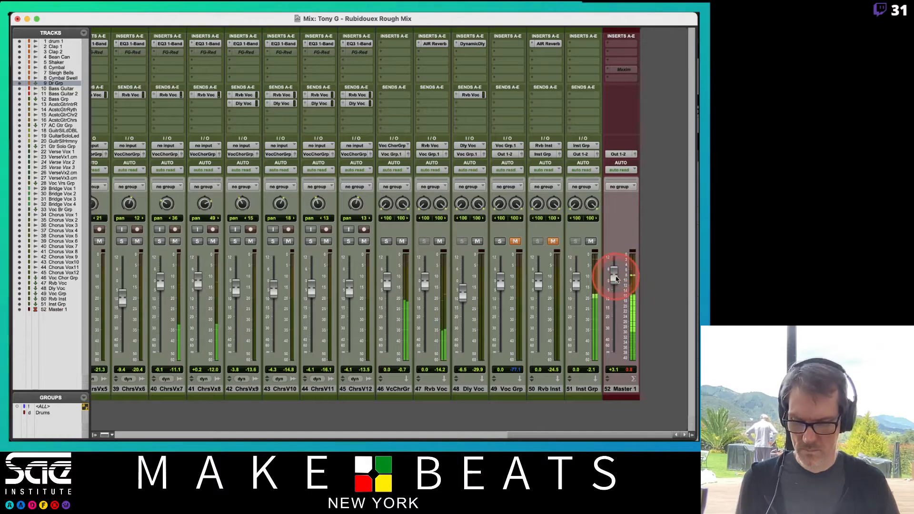
{"action": "left_click_drag", "start_coordinate": [506, 430], "coordinate": [143, 435]}
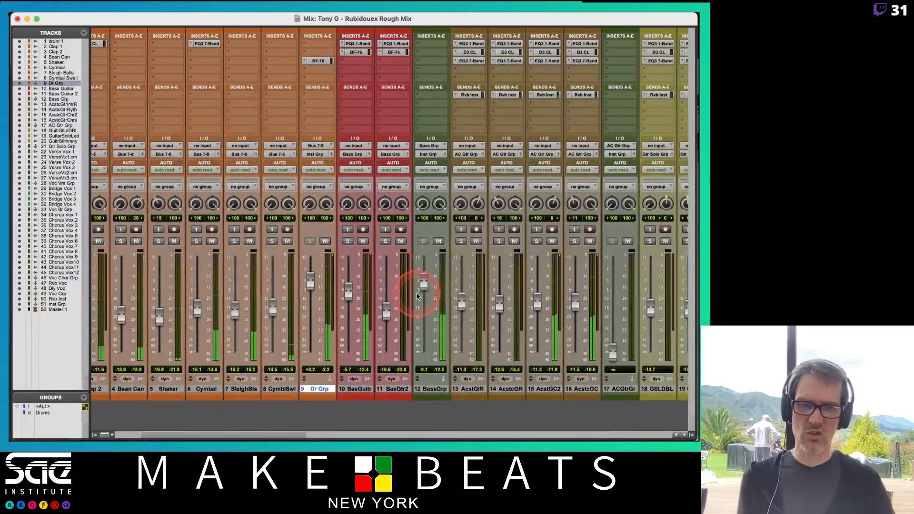
{"action": "left_click_drag", "start_coordinate": [357, 297], "coordinate": [385, 306]}
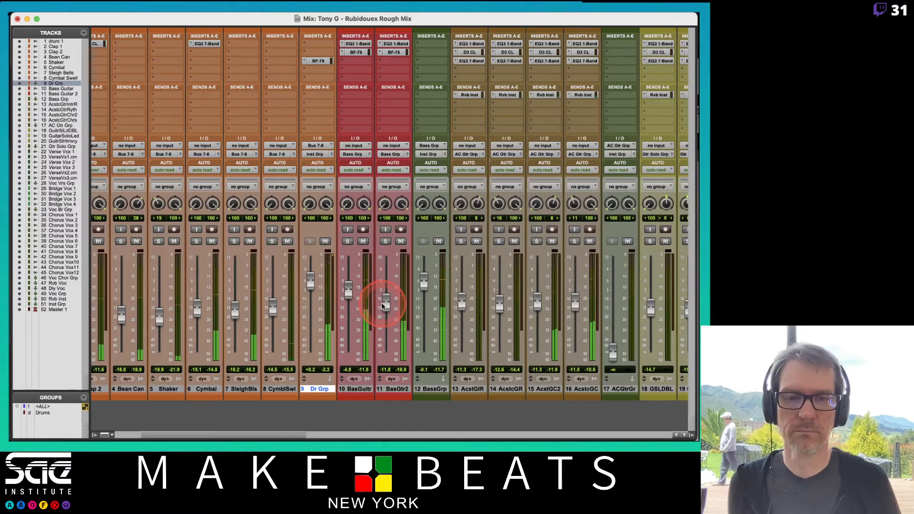
{"action": "left_click_drag", "start_coordinate": [384, 306], "coordinate": [387, 299]}
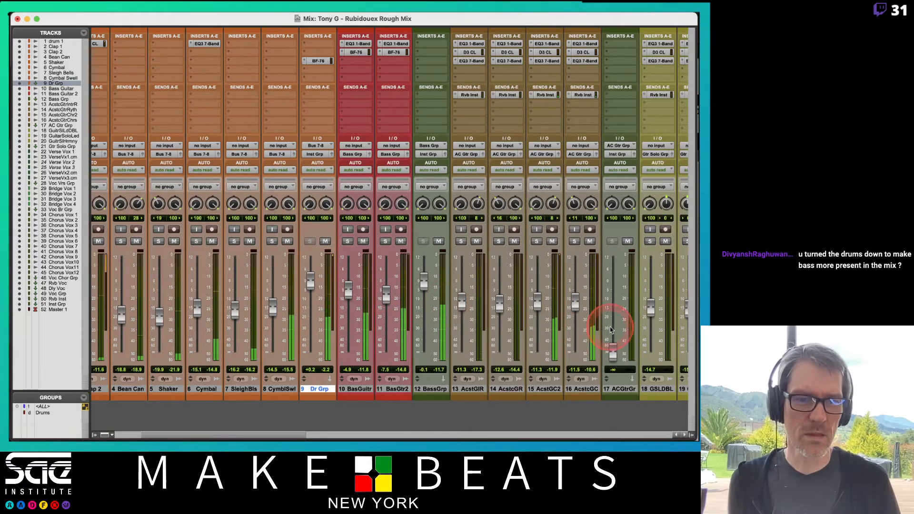
Step: Bring the AC Gtr Grp fader up to about -5.2 dB and its four acoustic guitar faders to about -6.2, -5.7, -3.6 and -3.0 dB
{"action": "left_click_drag", "start_coordinate": [614, 352], "coordinate": [612, 289]}
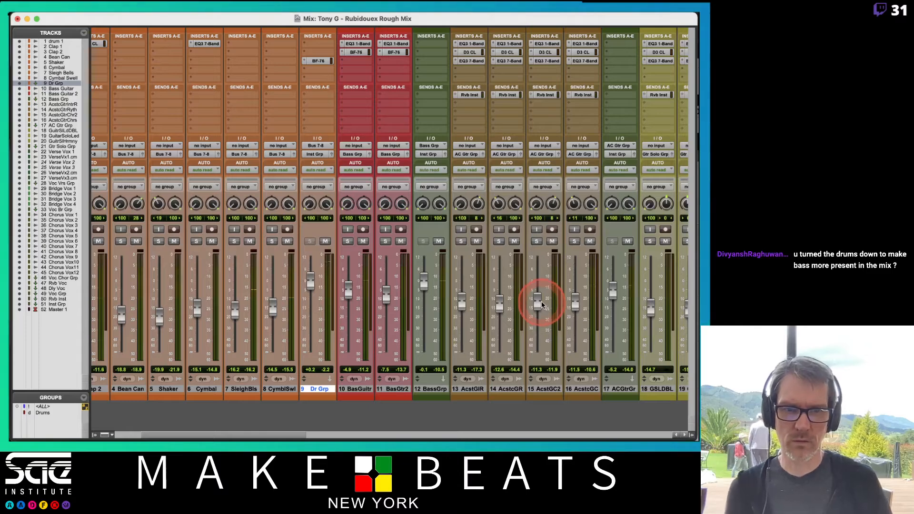
{"action": "left_click_drag", "start_coordinate": [542, 305], "coordinate": [574, 289]}
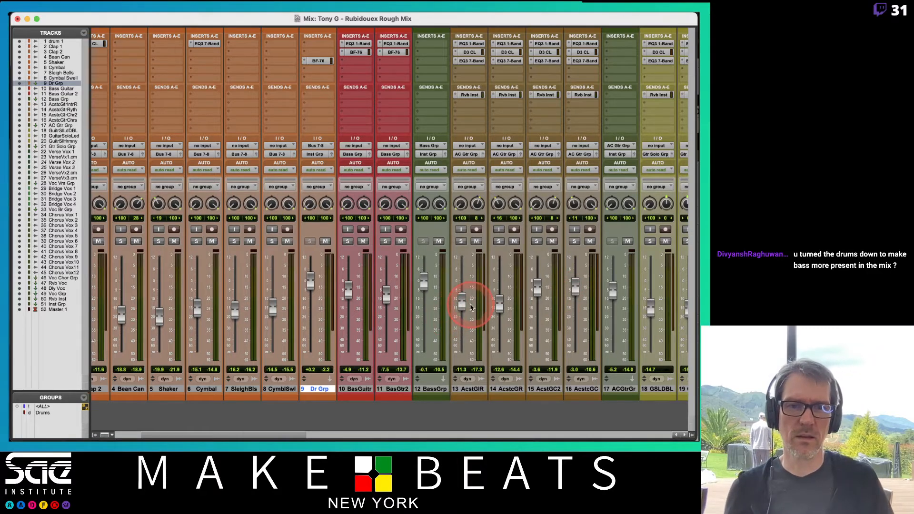
{"action": "left_click_drag", "start_coordinate": [465, 303], "coordinate": [470, 298]}
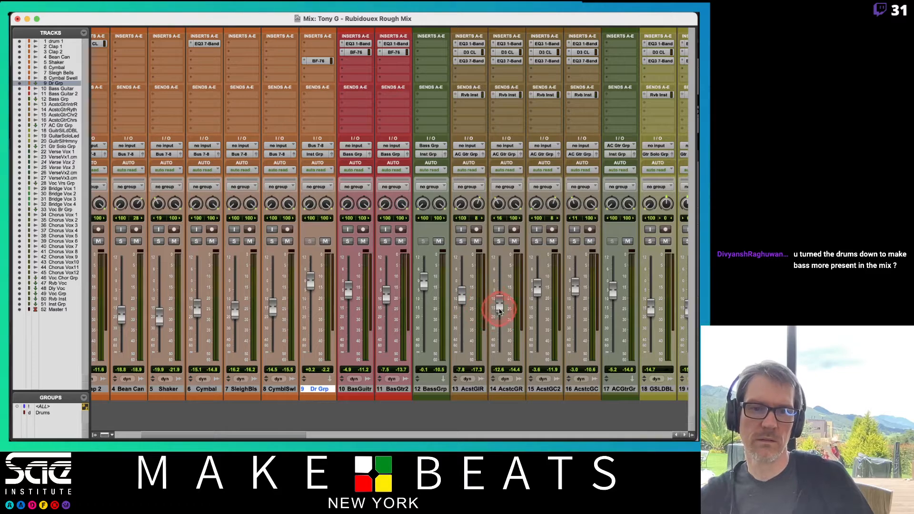
{"action": "left_click_drag", "start_coordinate": [499, 301], "coordinate": [462, 298]}
{"action": "left_click", "coordinate": [461, 298]}
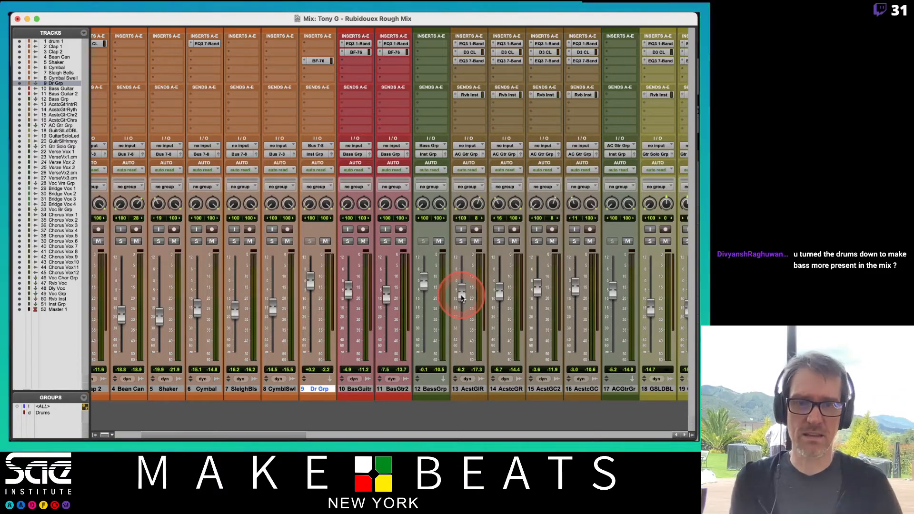
Step: Play the mix and pull the AC Gtr Grp fader all the way down
{"action": "left_click", "coordinate": [386, 288]}
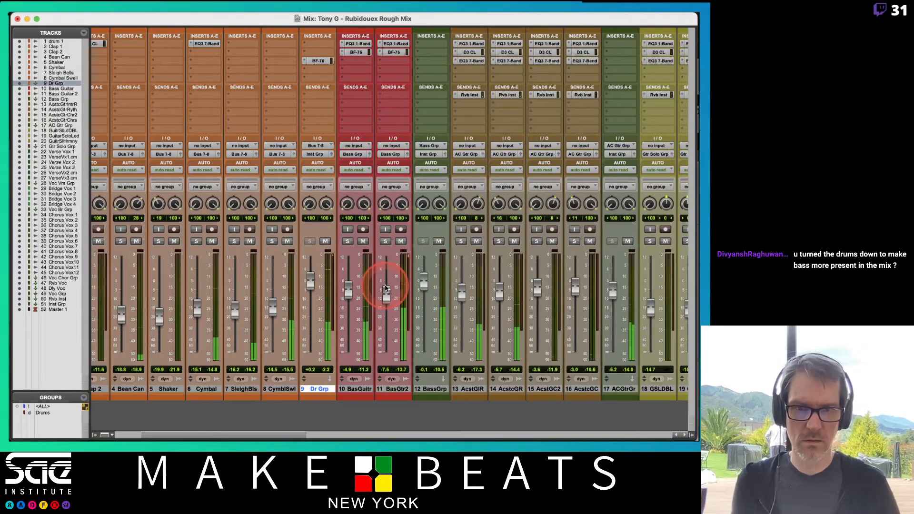
{"action": "left_click", "coordinate": [609, 293]}
{"action": "left_click_drag", "start_coordinate": [609, 294], "coordinate": [362, 418]}
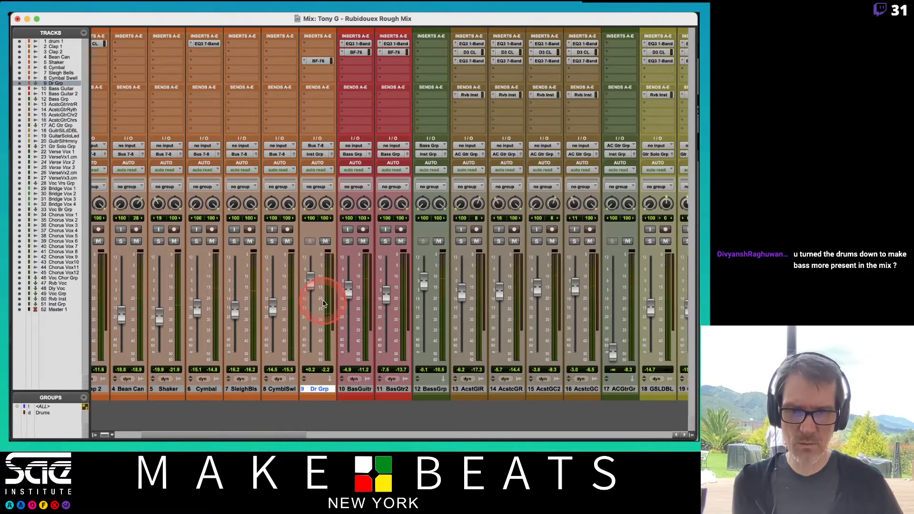
Step: Lower the Dr Grp fader to about -3.8 dB and the Bass Grp fader to about -16.1 dB
{"action": "scroll", "coordinate": [589, 436], "scroll_direction": "right", "scroll_amount": 10}
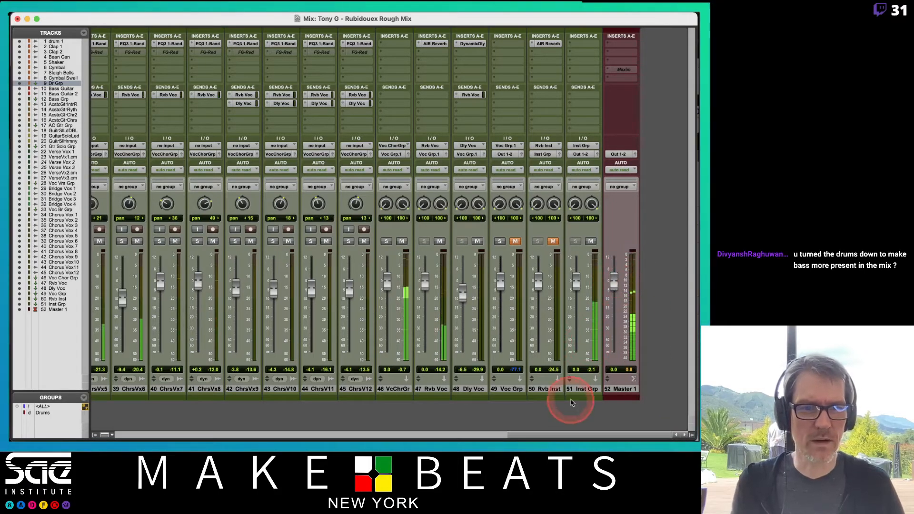
{"action": "left_click_drag", "start_coordinate": [567, 435], "coordinate": [215, 434]}
{"action": "left_click", "coordinate": [273, 281]}
{"action": "left_click_drag", "start_coordinate": [274, 281], "coordinate": [272, 287]}
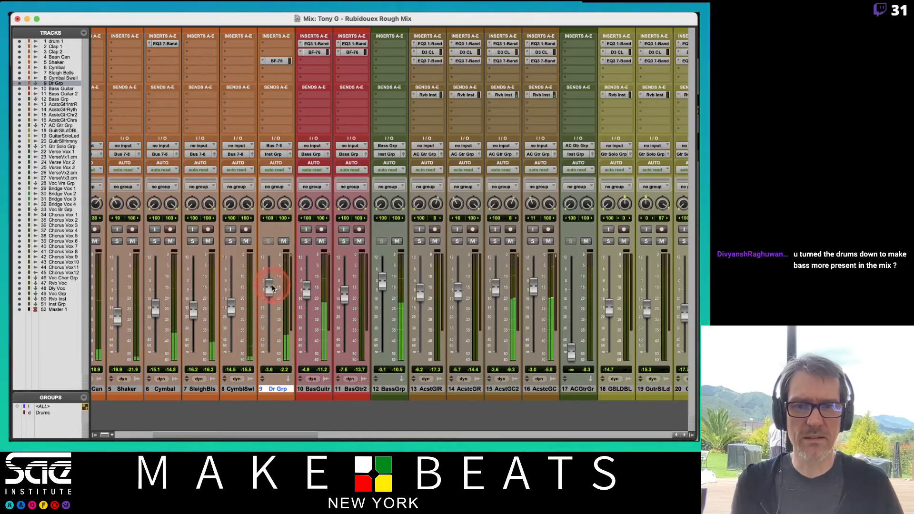
{"action": "left_click_drag", "start_coordinate": [382, 281], "coordinate": [380, 309]}
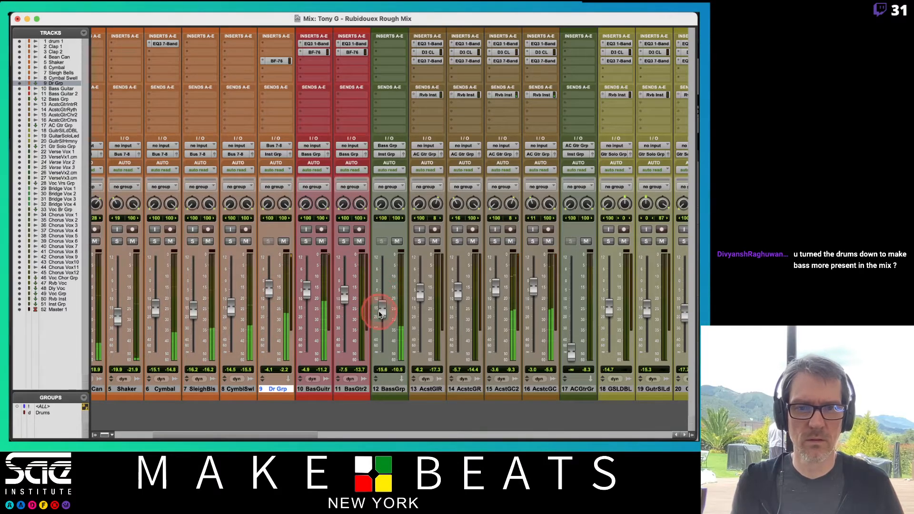
{"action": "left_click", "coordinate": [269, 288]}
{"action": "left_click_drag", "start_coordinate": [269, 288], "coordinate": [270, 288]}
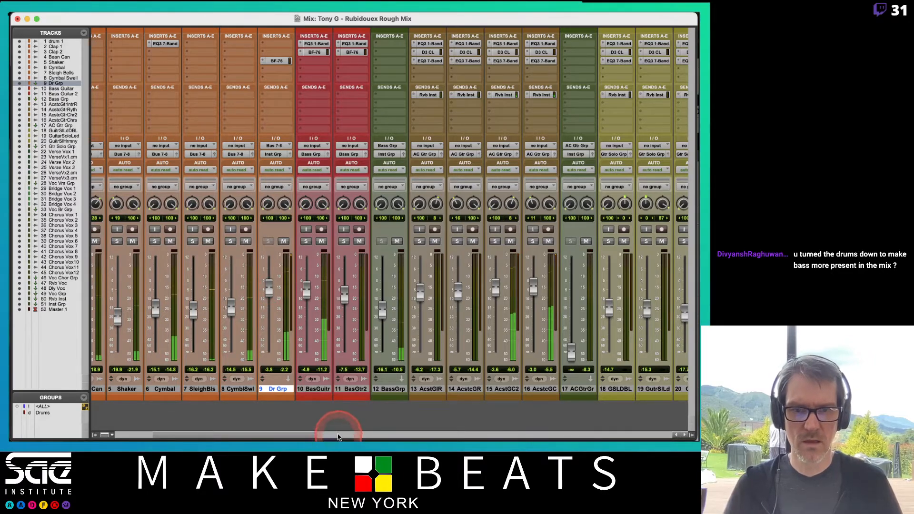
Step: Bring the Bass Grp fader up to about -5.4 dB under the drums while the song plays
{"action": "left_click", "coordinate": [341, 435]}
{"action": "left_click_drag", "start_coordinate": [341, 434], "coordinate": [183, 424]}
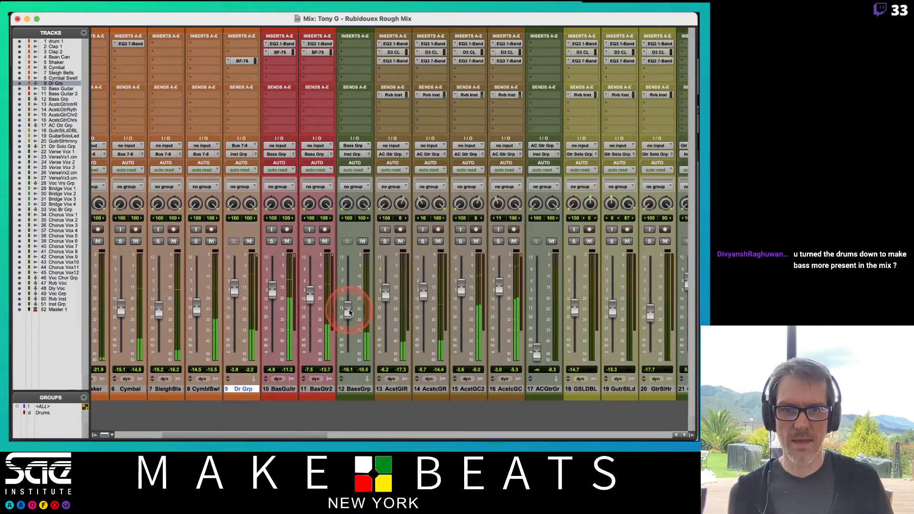
{"action": "left_click_drag", "start_coordinate": [347, 309], "coordinate": [348, 296]}
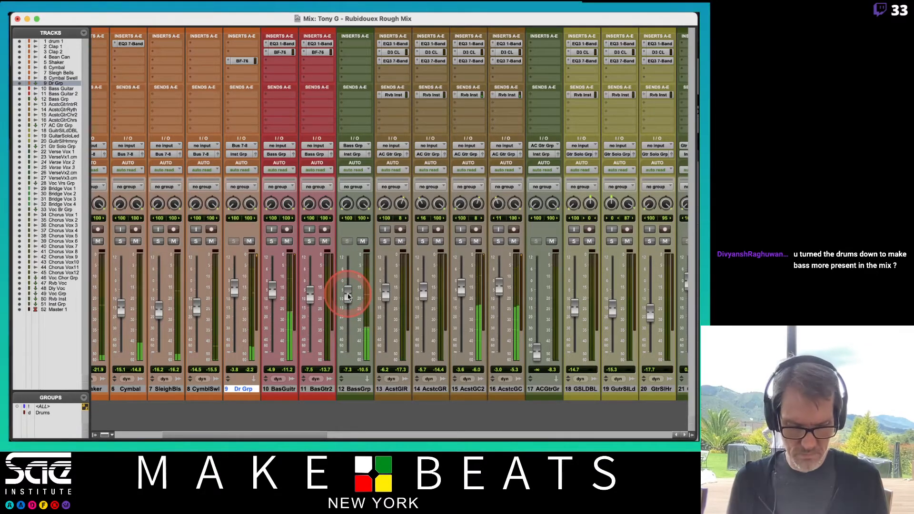
{"action": "key", "text": "XF86AudioRaiseVolume"}
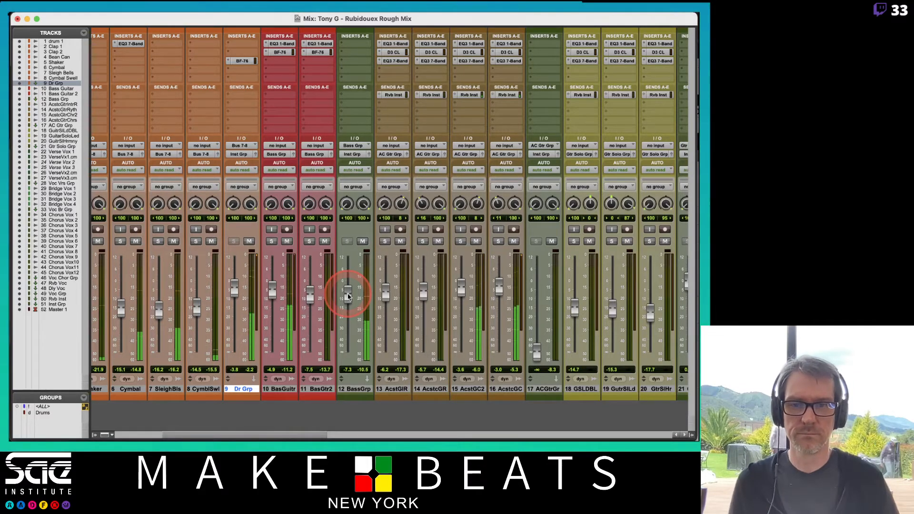
{"action": "left_click_drag", "start_coordinate": [348, 296], "coordinate": [348, 292]}
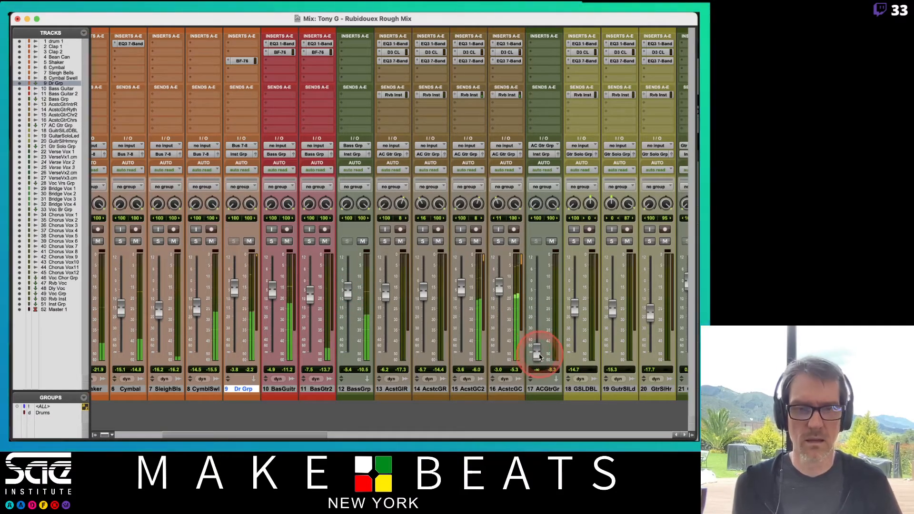
Step: Bring the AC Gtr Grp fader up to about -11.5 dB against the drums and bass
{"action": "left_click_drag", "start_coordinate": [540, 357], "coordinate": [538, 307]}
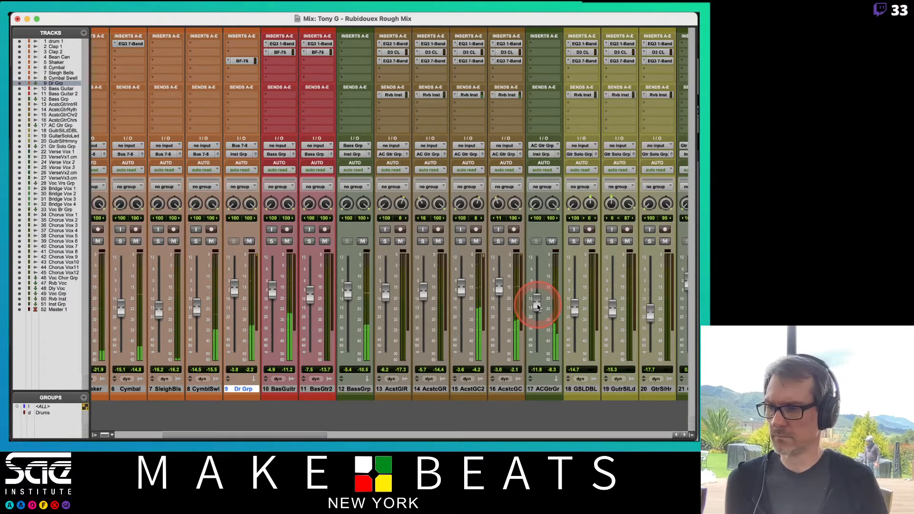
{"action": "key", "text": "space"}
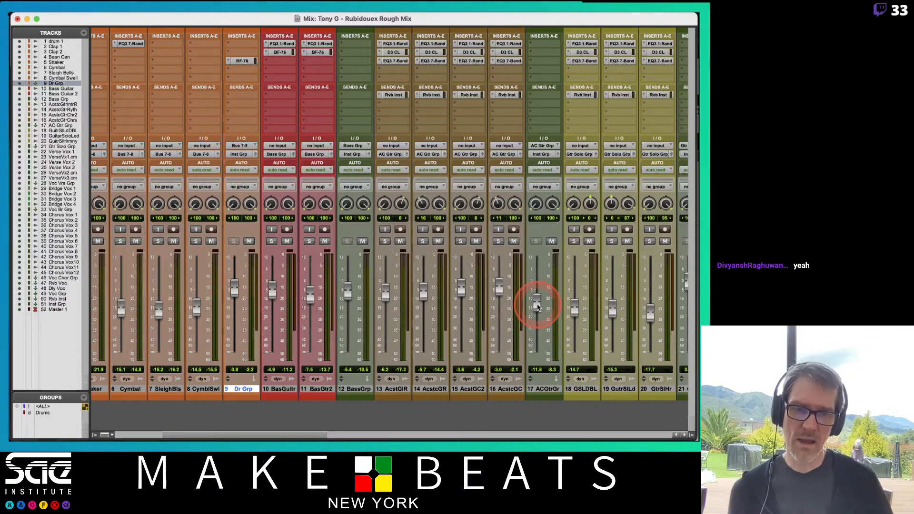
{"action": "key", "text": "space"}
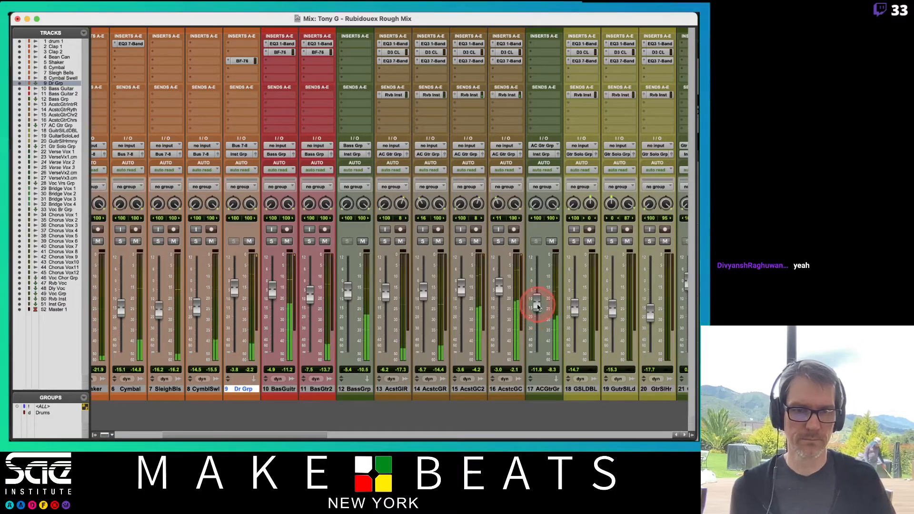
{"action": "left_click_drag", "start_coordinate": [537, 307], "coordinate": [537, 306]}
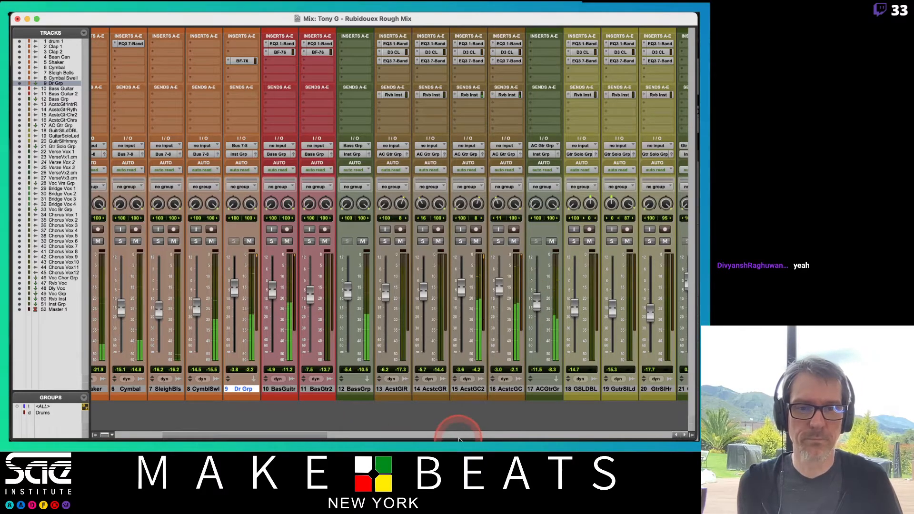
Step: Unmute the Voc Grp track and set its fader to about -0.6 dB
{"action": "left_click", "coordinate": [481, 435]}
{"action": "left_click_drag", "start_coordinate": [484, 436], "coordinate": [683, 429]}
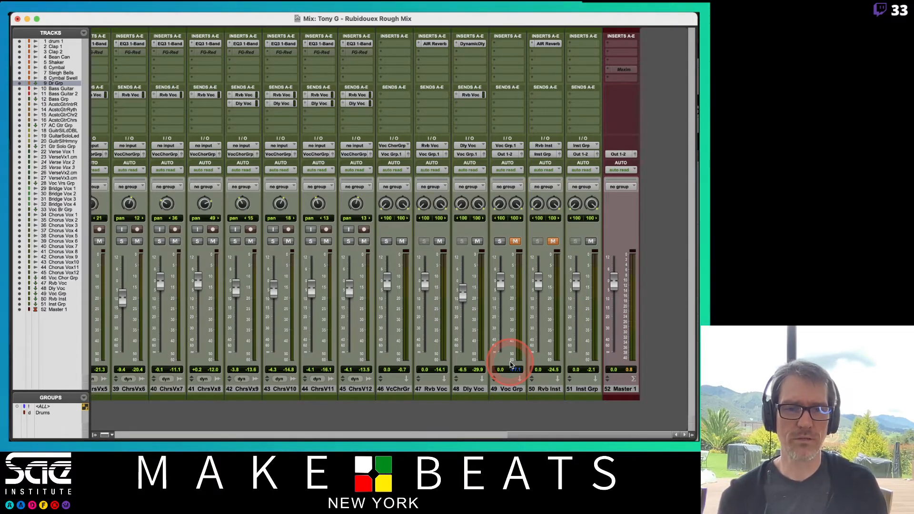
{"action": "left_click", "coordinate": [515, 242]}
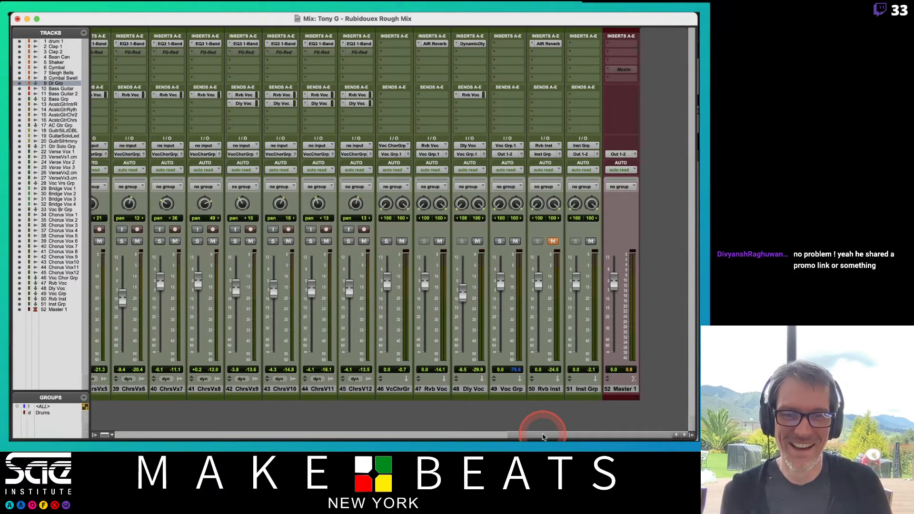
{"action": "left_click_drag", "start_coordinate": [543, 437], "coordinate": [377, 433]}
{"action": "left_click_drag", "start_coordinate": [503, 435], "coordinate": [678, 434]}
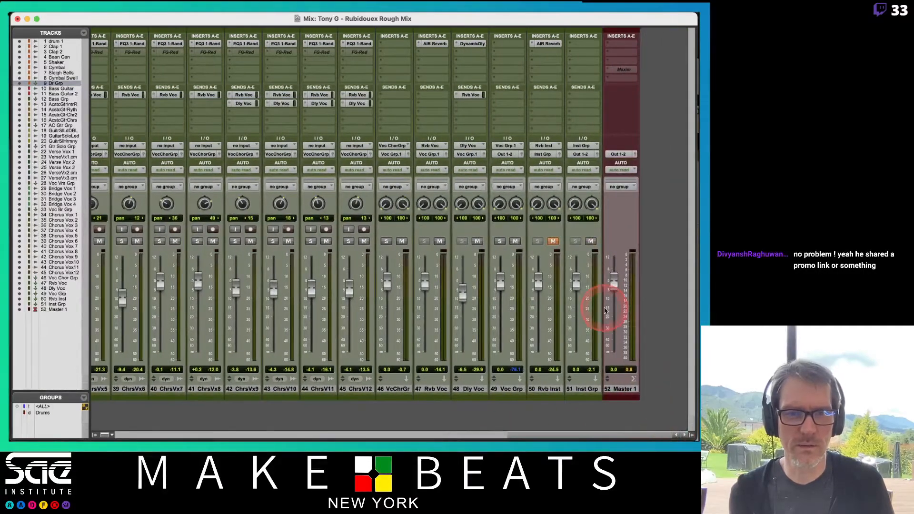
{"action": "mouse_move", "coordinate": [499, 285]}
{"action": "left_mouse_down"}
{"action": "mouse_move", "coordinate": [499, 300]}
{"action": "mouse_move", "coordinate": [502, 287]}
{"action": "left_mouse_up"}
Step: Lower the Voc Chor Grp fader to about -9.7 dB and the Rvb Voc fader to about -8.6 dB
{"action": "left_click_drag", "start_coordinate": [387, 283], "coordinate": [386, 310]}
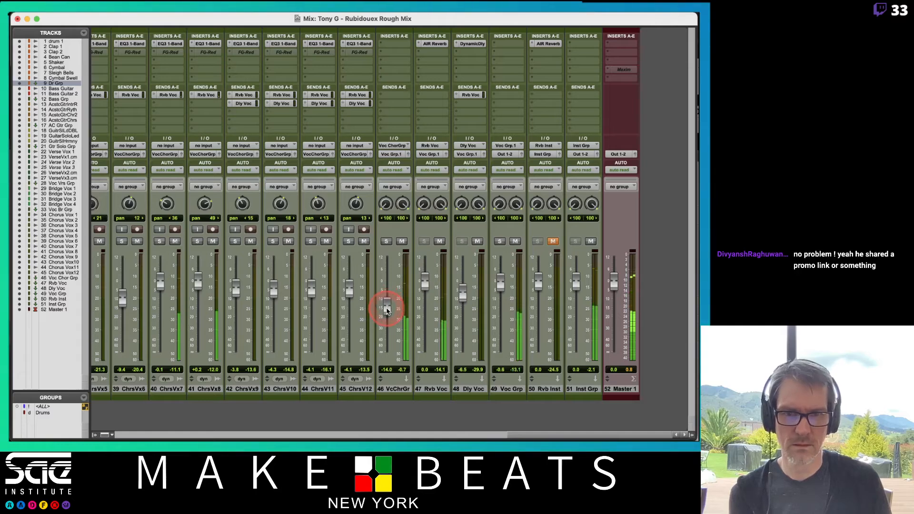
{"action": "left_click_drag", "start_coordinate": [422, 285], "coordinate": [387, 300]}
{"action": "left_click", "coordinate": [344, 396]}
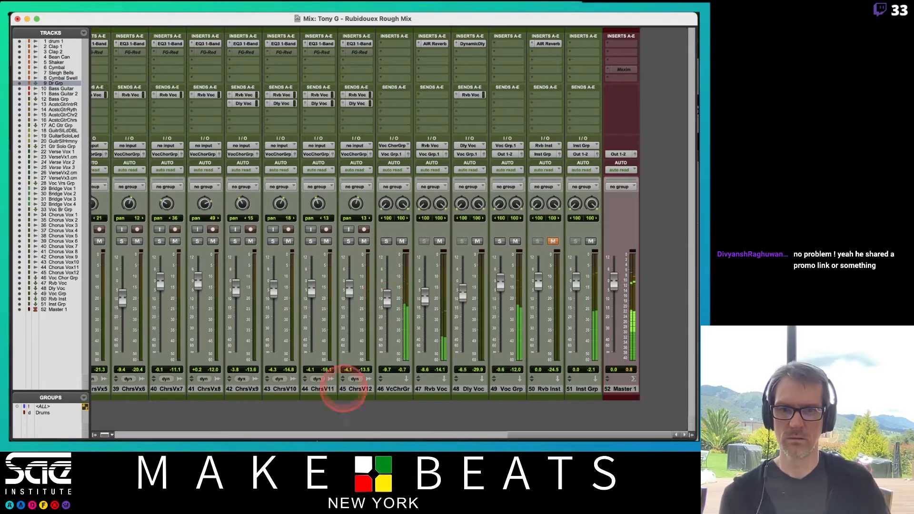
Step: Set the HMF band of the EQ3 7-Band on drum 1 to 0.1 dB at 2.54 kHz and close the plug-in
{"action": "left_click", "coordinate": [370, 435]}
{"action": "left_click_drag", "start_coordinate": [369, 437], "coordinate": [119, 366]}
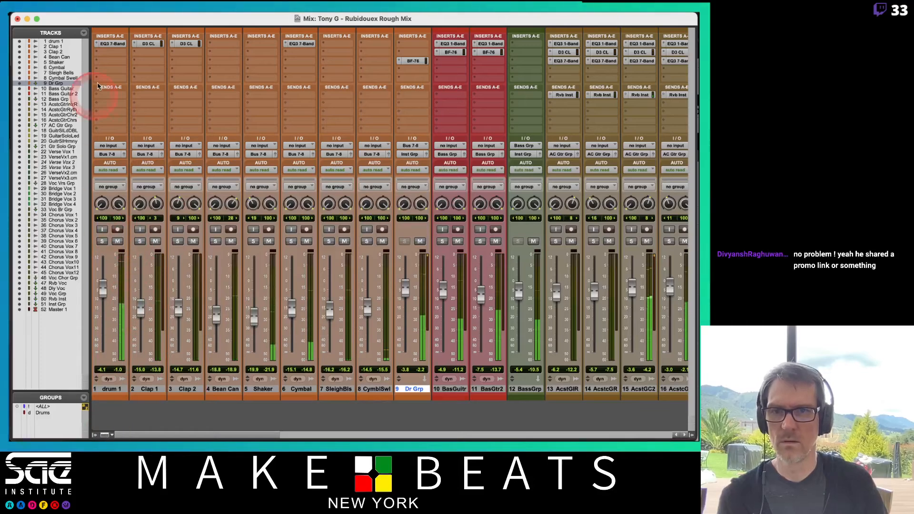
{"action": "left_click", "coordinate": [118, 44]}
{"action": "mouse_move", "coordinate": [523, 224]}
{"action": "left_mouse_down"}
{"action": "mouse_move", "coordinate": [531, 255]}
{"action": "mouse_move", "coordinate": [534, 220]}
{"action": "mouse_move", "coordinate": [522, 221]}
{"action": "mouse_move", "coordinate": [521, 235]}
{"action": "left_mouse_up"}
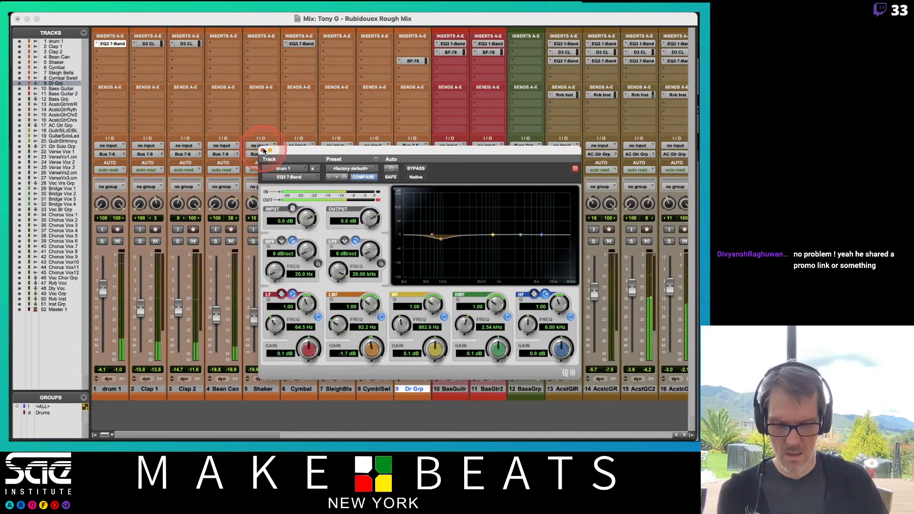
{"action": "left_click", "coordinate": [263, 150]}
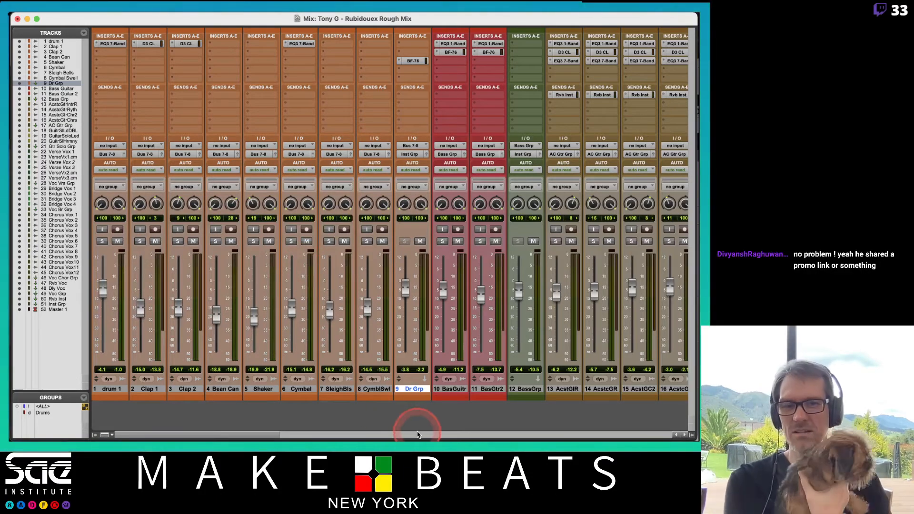
Step: Unmute the Rvb Inst track and lower its fader to about -7.8 dB
{"action": "left_click", "coordinate": [421, 434]}
{"action": "left_click_drag", "start_coordinate": [438, 434], "coordinate": [693, 435]}
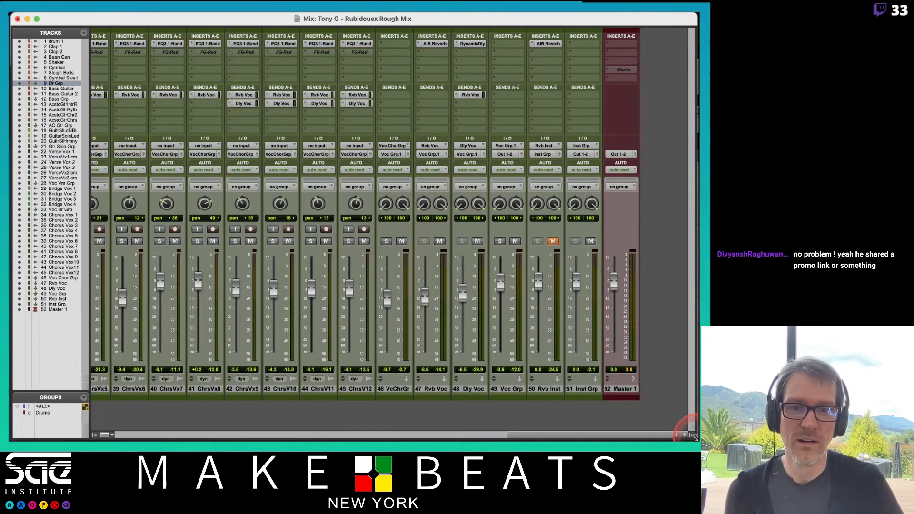
{"action": "left_click", "coordinate": [365, 408]}
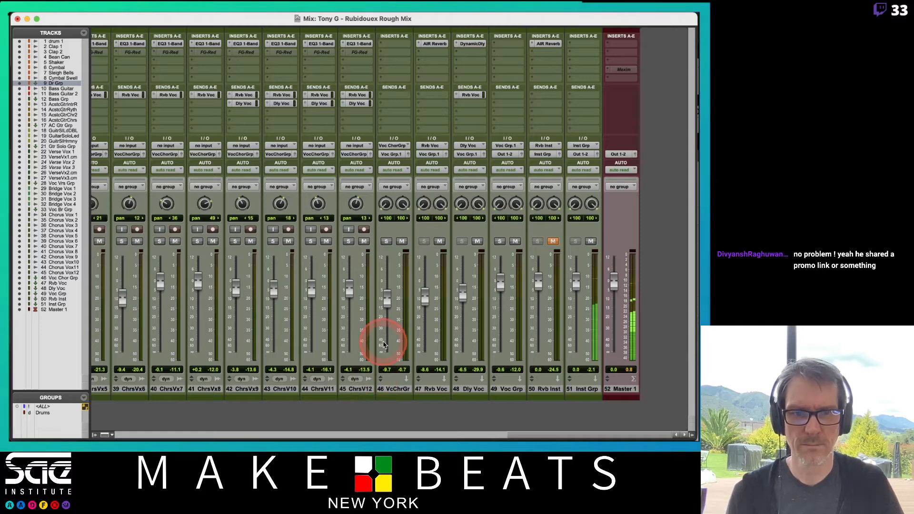
{"action": "left_click", "coordinate": [553, 241]}
{"action": "left_click_drag", "start_coordinate": [541, 280], "coordinate": [538, 297]}
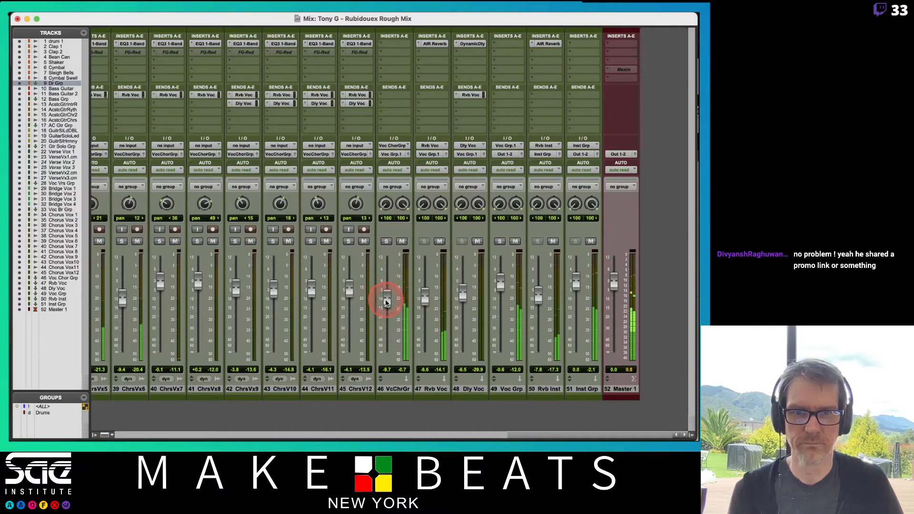
Step: Raise the Voc Chor Grp fader to about -8.9 dB and stop playback
{"action": "left_click_drag", "start_coordinate": [386, 301], "coordinate": [386, 300]}
{"action": "key", "text": "space"}
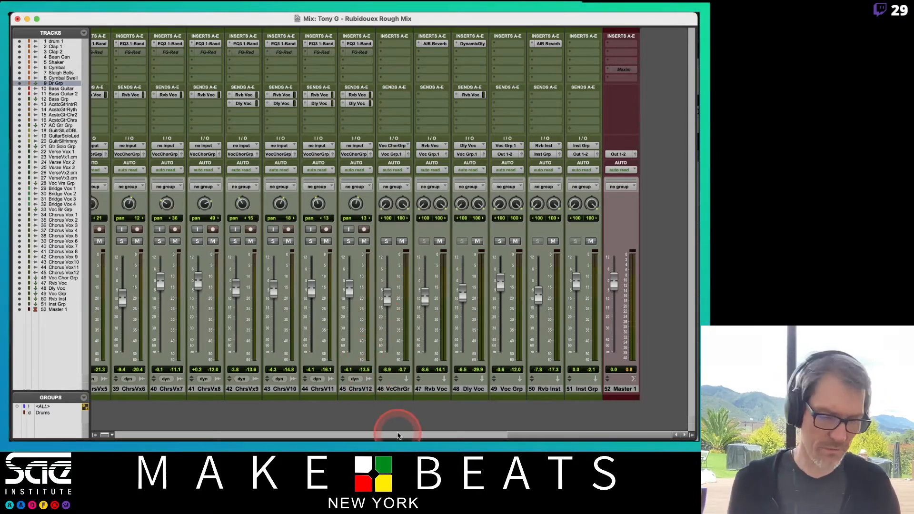
{"action": "mouse_move", "coordinate": [532, 434]}
{"action": "left_mouse_down"}
{"action": "mouse_move", "coordinate": [424, 434]}
{"action": "mouse_move", "coordinate": [536, 434]}
{"action": "left_mouse_up"}
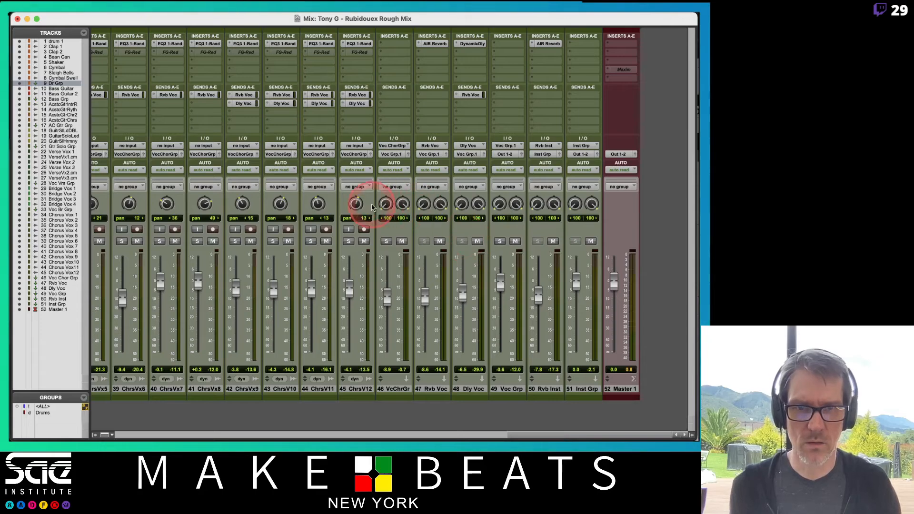
Step: Try both pan controls of Voc Chor Grp at centre and play the mix
{"action": "left_click", "coordinate": [386, 209], "text": "alt"}
{"action": "left_click", "coordinate": [407, 207], "text": "alt"}
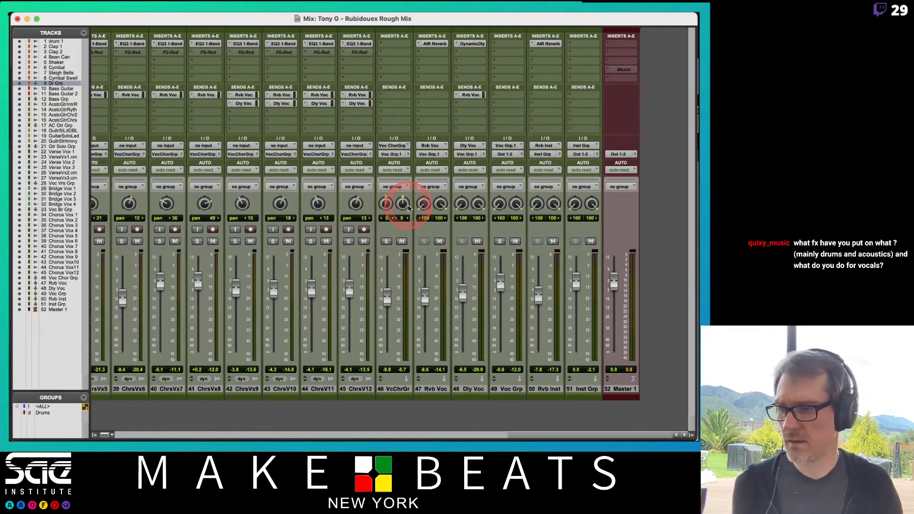
{"action": "key", "text": "space"}
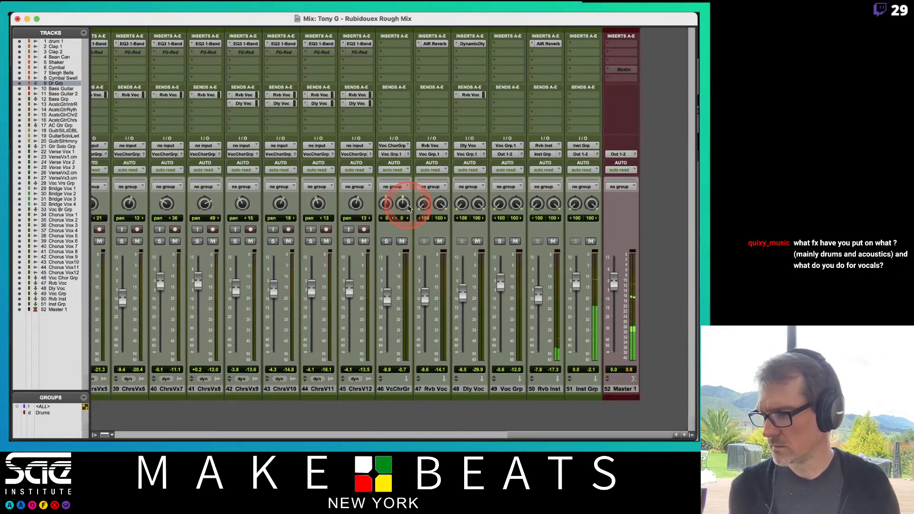
{"action": "left_click", "coordinate": [440, 243]}
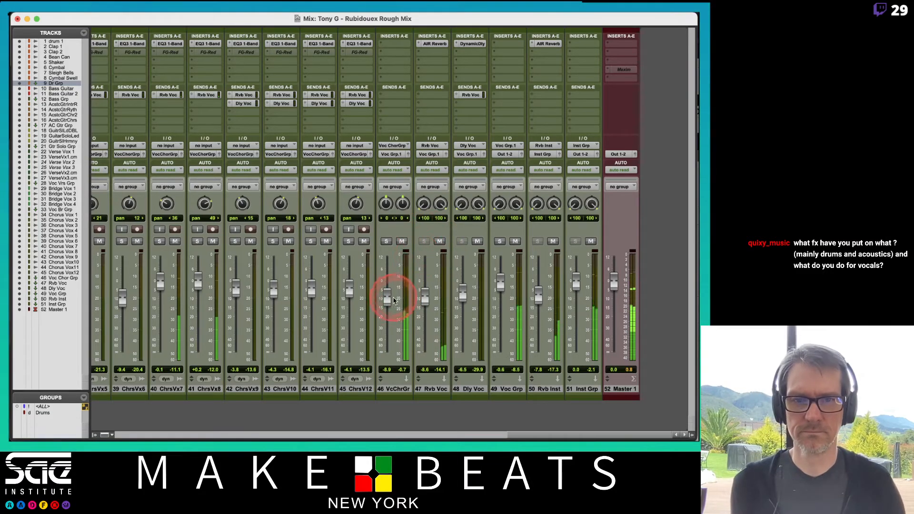
Step: Lower the Voc Chor Grp fader to about -11.5 dB and pan its two channels hard left and hard right
{"action": "mouse_move", "coordinate": [387, 296]}
{"action": "left_mouse_down"}
{"action": "mouse_move", "coordinate": [392, 319]}
{"action": "mouse_move", "coordinate": [387, 299]}
{"action": "left_mouse_up"}
{"action": "left_click_drag", "start_coordinate": [386, 205], "coordinate": [392, 259]}
{"action": "left_click_drag", "start_coordinate": [403, 206], "coordinate": [382, 123]}
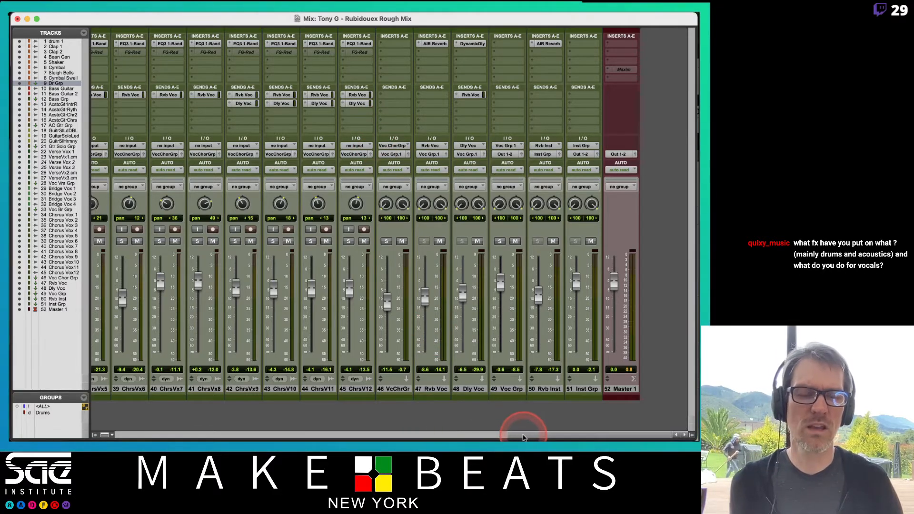
{"action": "left_click_drag", "start_coordinate": [514, 432], "coordinate": [437, 436]}
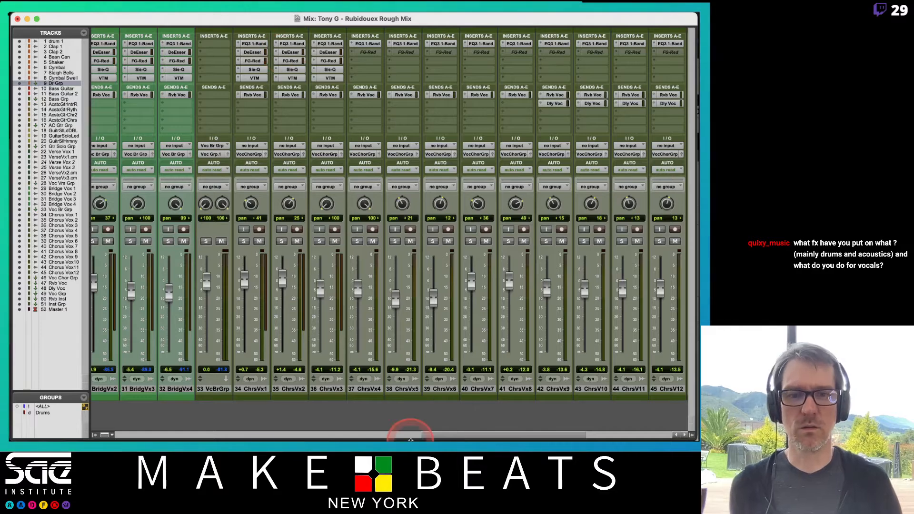
{"action": "left_click_drag", "start_coordinate": [440, 438], "coordinate": [417, 437]}
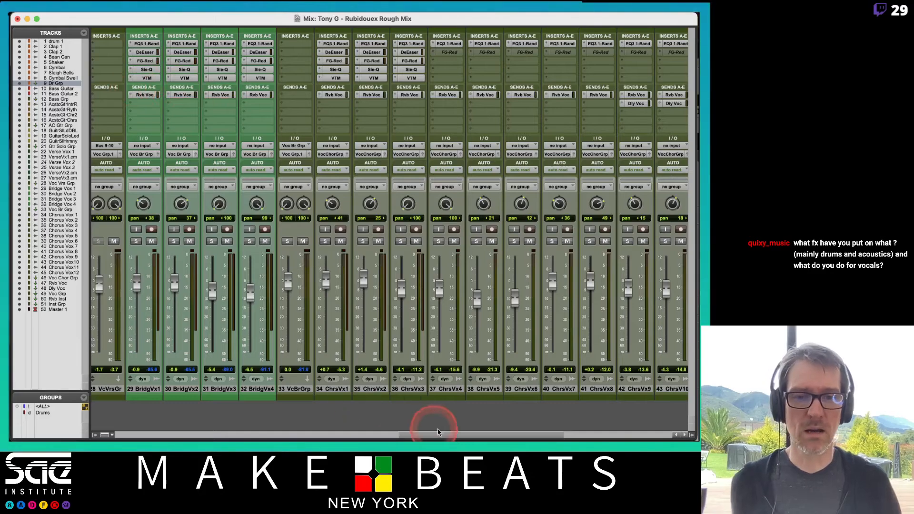
{"action": "left_click_drag", "start_coordinate": [438, 433], "coordinate": [354, 438]}
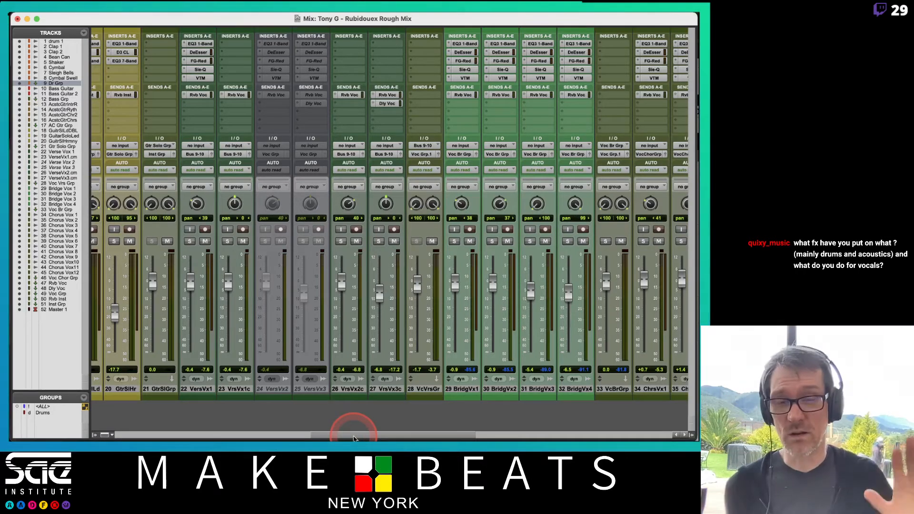
{"action": "left_click_drag", "start_coordinate": [354, 438], "coordinate": [538, 431]}
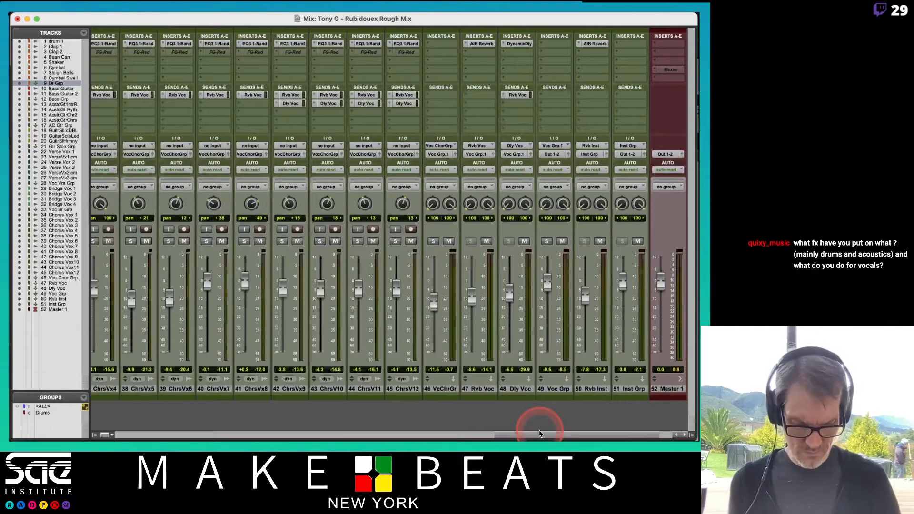
Step: Move the playback position to the V1 marker and set the Voc Vrs Grp fader to about -6.2 dB
{"action": "key", "text": "super+equal"}
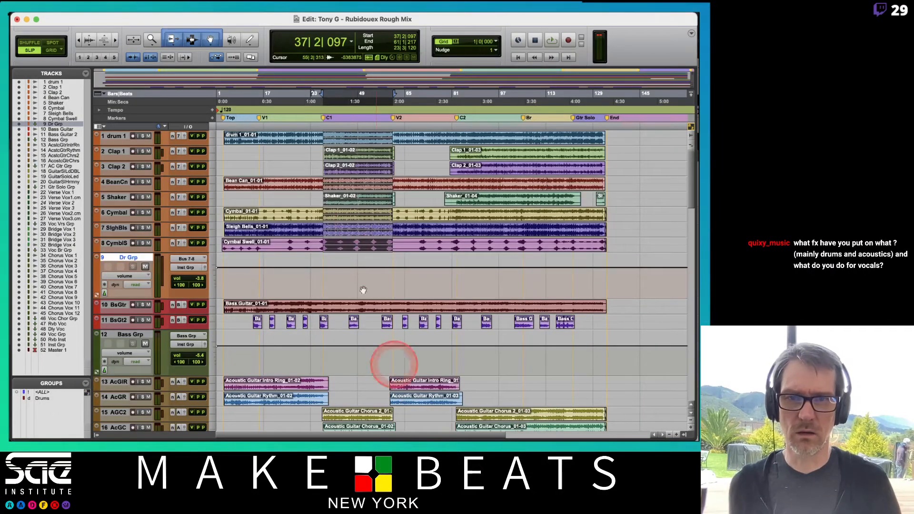
{"action": "left_click", "coordinate": [261, 119]}
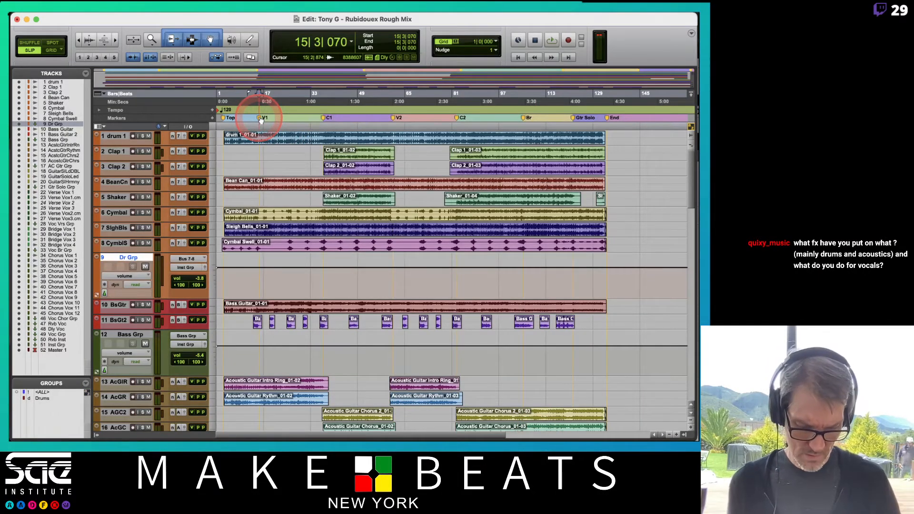
{"action": "key", "text": "super+equal"}
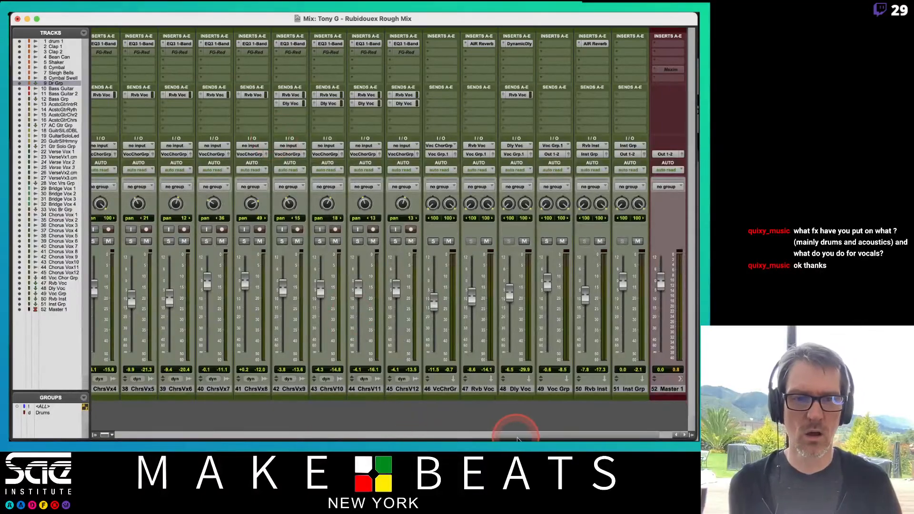
{"action": "left_click_drag", "start_coordinate": [517, 438], "coordinate": [365, 438]}
{"action": "left_click_drag", "start_coordinate": [311, 285], "coordinate": [313, 346]}
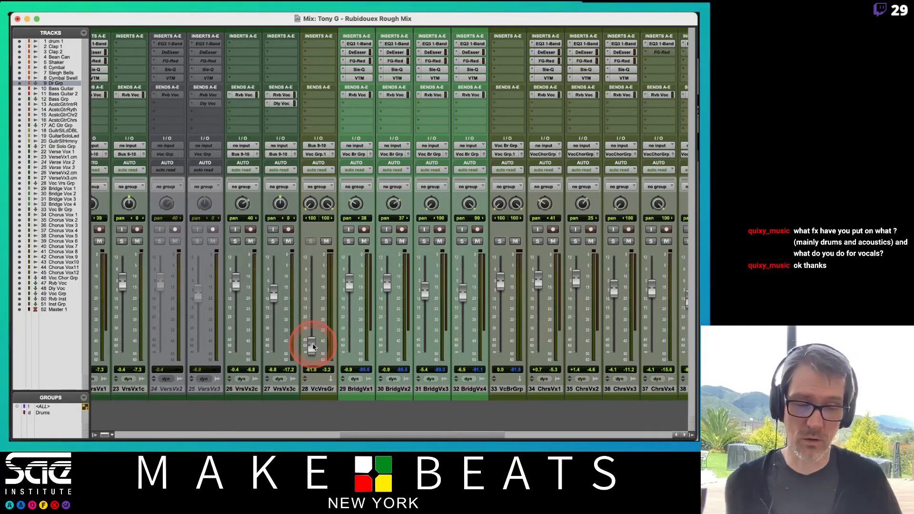
{"action": "left_click_drag", "start_coordinate": [313, 346], "coordinate": [314, 294]}
Step: Move the playback position to the Br marker and bring the Voc Br Grp fader up from silence to about -3.8 dB
{"action": "key", "text": "super+equal"}
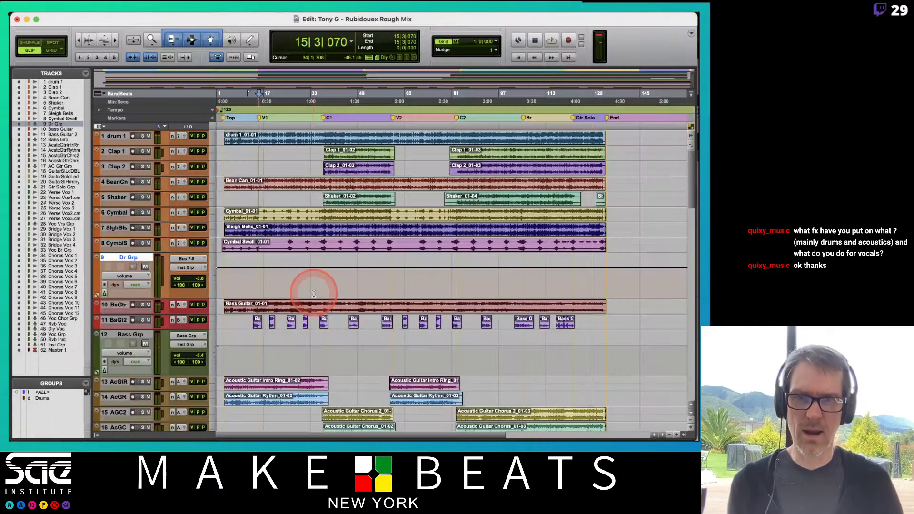
{"action": "left_click", "coordinate": [524, 119]}
{"action": "left_click", "coordinate": [443, 267]}
{"action": "key", "text": "super+equal"}
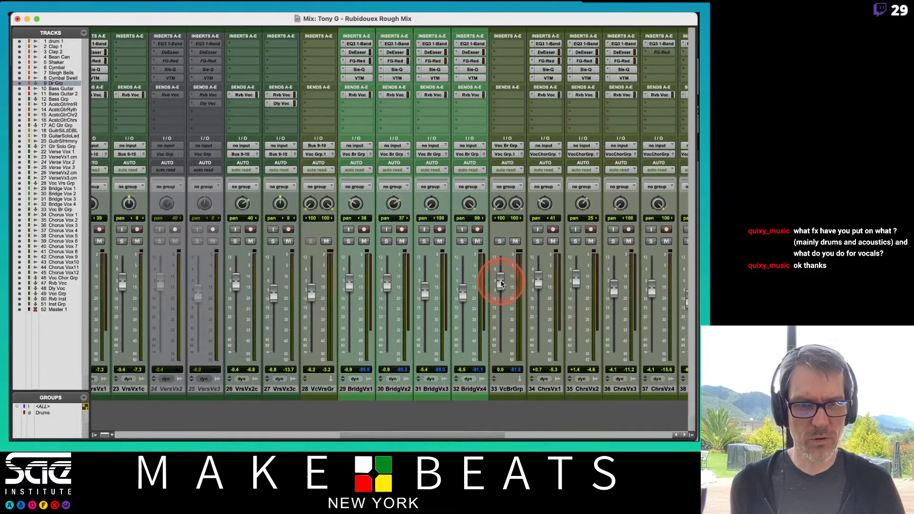
{"action": "left_click_drag", "start_coordinate": [501, 284], "coordinate": [502, 379]}
{"action": "left_click", "coordinate": [429, 310]}
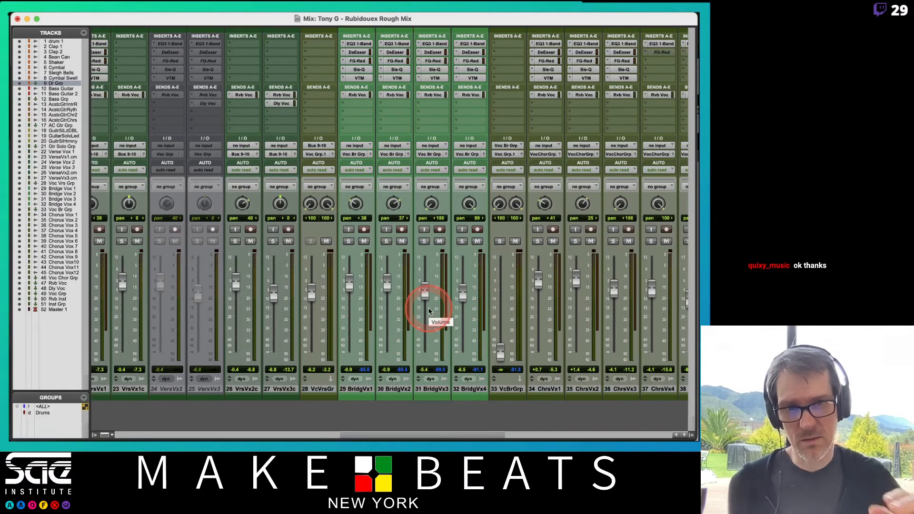
{"action": "left_click_drag", "start_coordinate": [500, 354], "coordinate": [502, 292]}
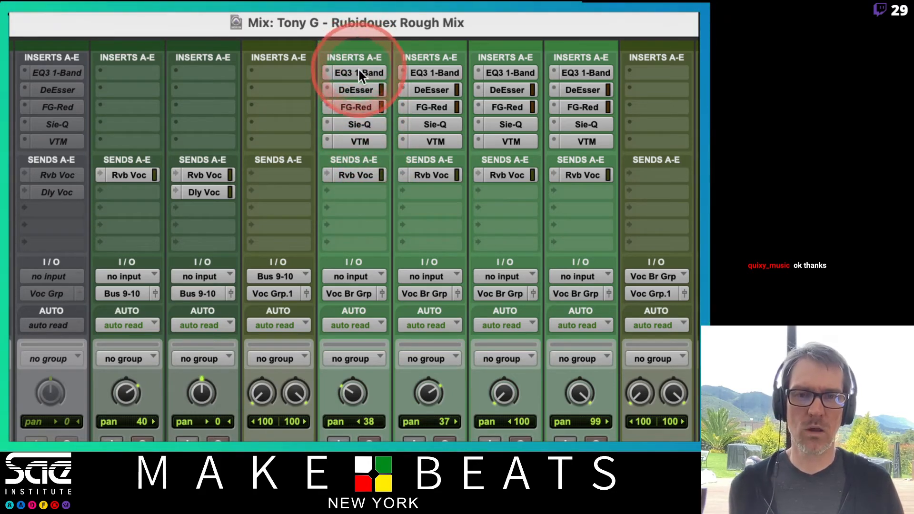
Step: Open the Virtual Tape Machines plug-in on Bridge Vox 1 to examine its settings and close it
{"action": "left_click", "coordinate": [369, 142]}
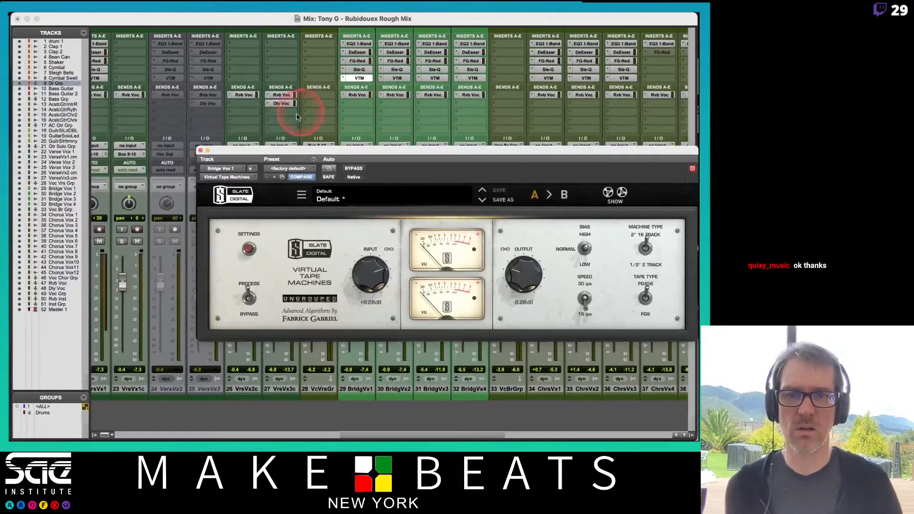
{"action": "left_click", "coordinate": [201, 151]}
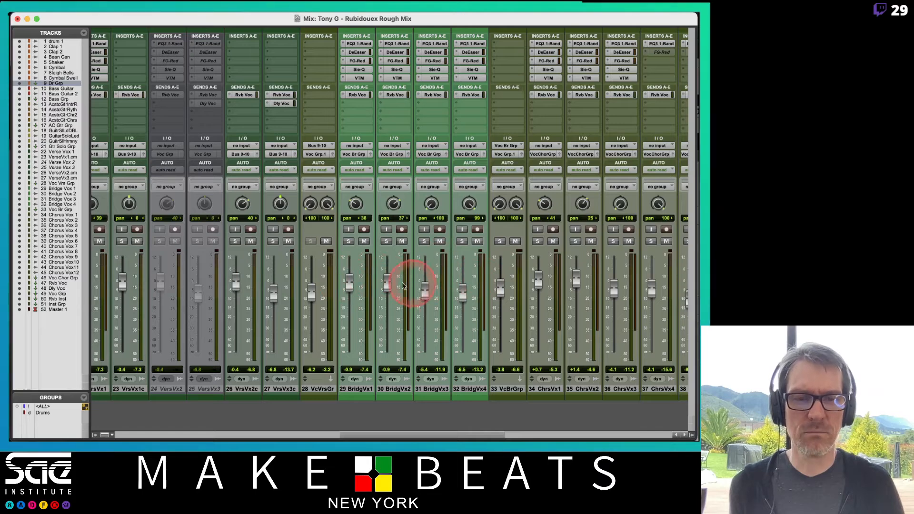
Step: Select the inactive tracks Verse Vox 2 and Verse Vox 3 and hide them from the mixer
{"action": "scroll", "coordinate": [179, 408], "scroll_direction": "left", "scroll_amount": 1}
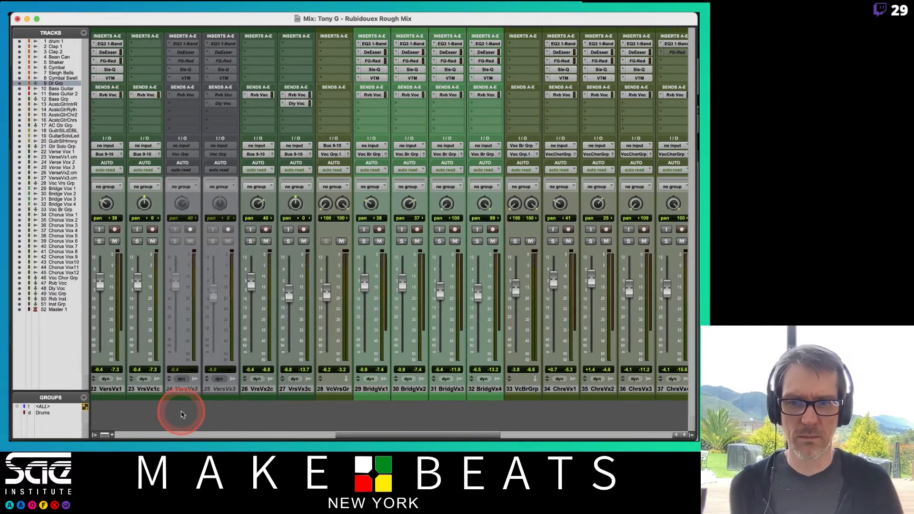
{"action": "left_click", "coordinate": [181, 388]}
{"action": "left_click", "coordinate": [210, 392], "text": "shift"}
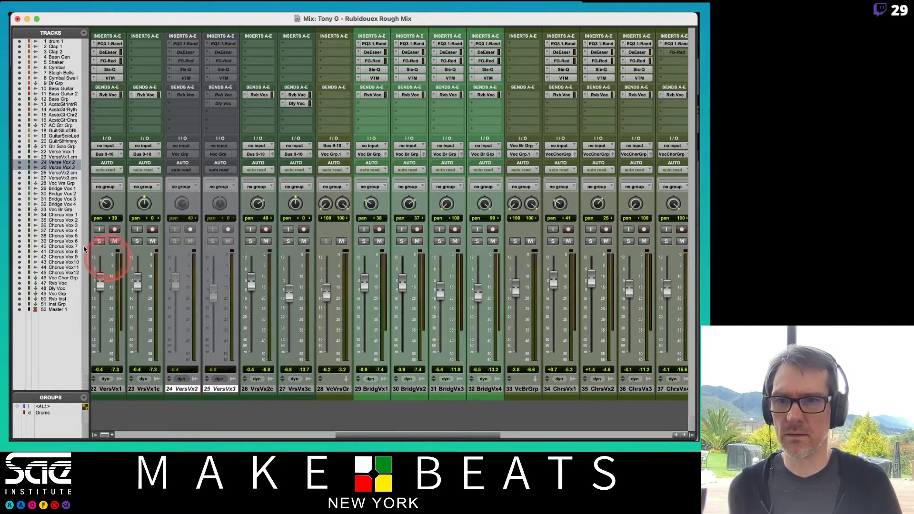
{"action": "left_click", "coordinate": [20, 164]}
{"action": "scroll", "coordinate": [163, 176], "scroll_direction": "left", "scroll_amount": 8}
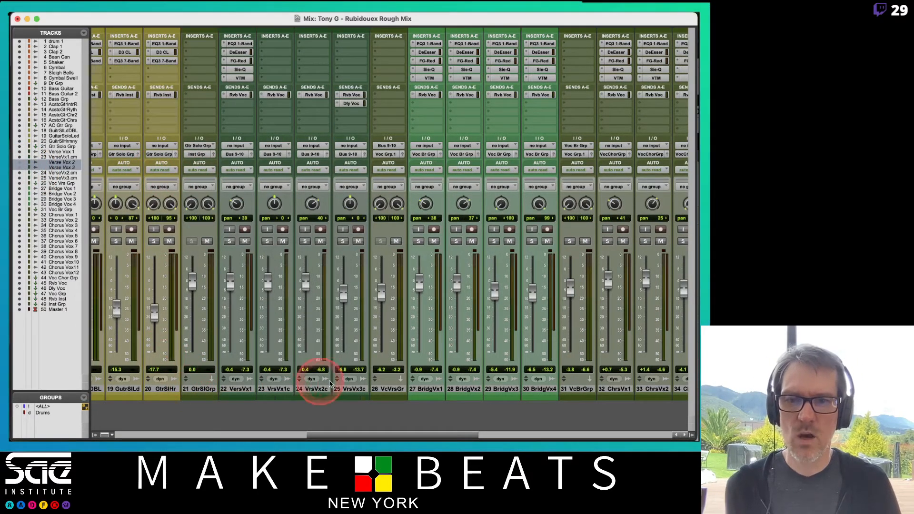
{"action": "scroll", "coordinate": [333, 374], "scroll_direction": "right", "scroll_amount": 9}
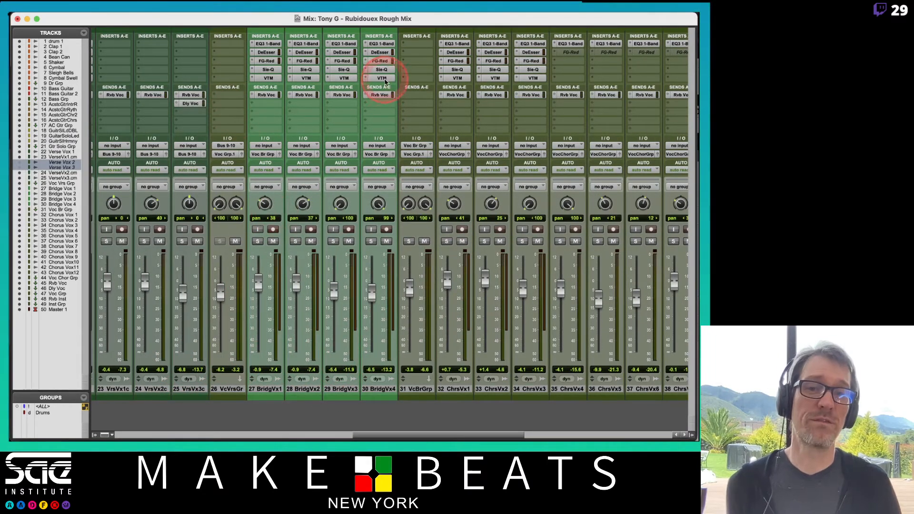
Step: Insert the stereo VBC FG-Red compressor from Slate Digital in the third insert slot of Voc Grp
{"action": "scroll", "coordinate": [449, 153], "scroll_direction": "right", "scroll_amount": 15}
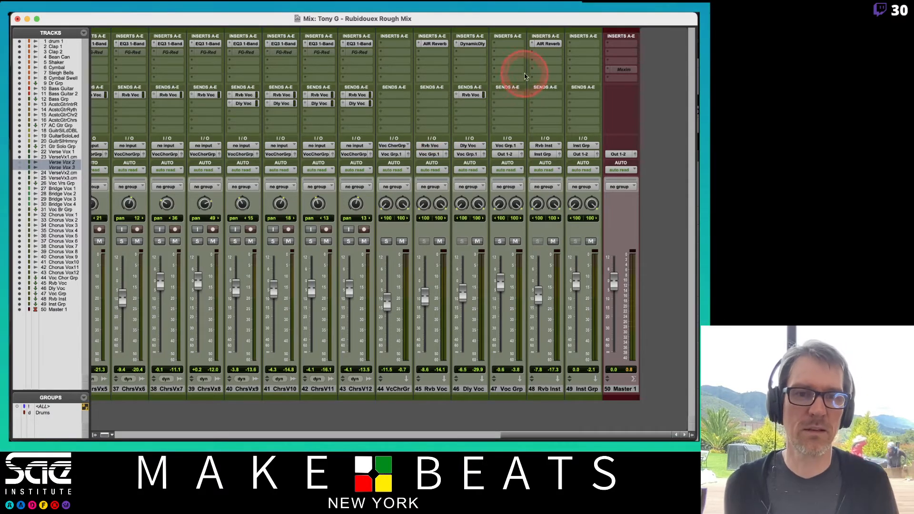
{"action": "left_click", "coordinate": [511, 63]}
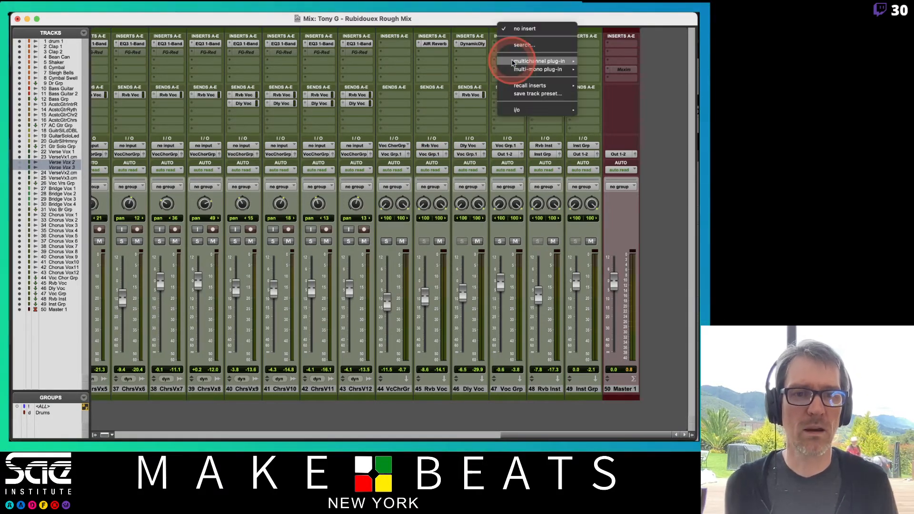
{"action": "mouse_move", "coordinate": [538, 61]}
{"action": "mouse_move", "coordinate": [627, 57]}
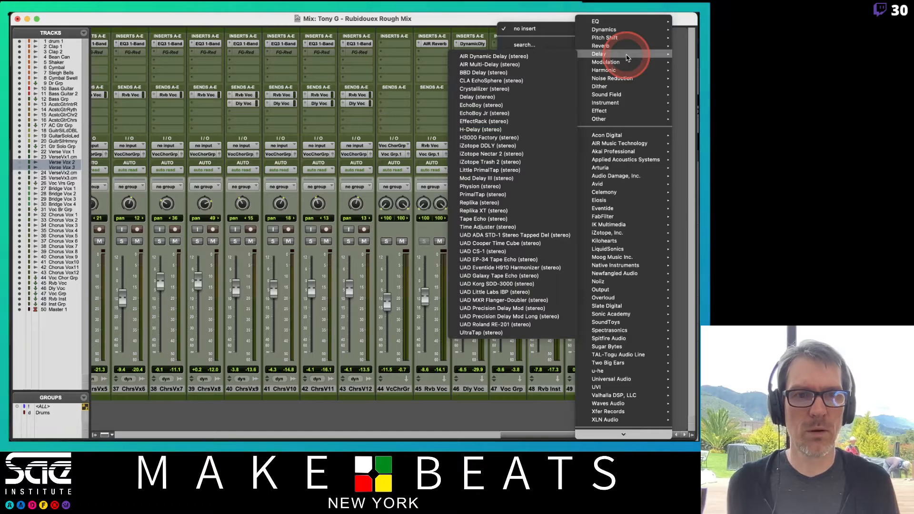
{"action": "mouse_move", "coordinate": [619, 29]}
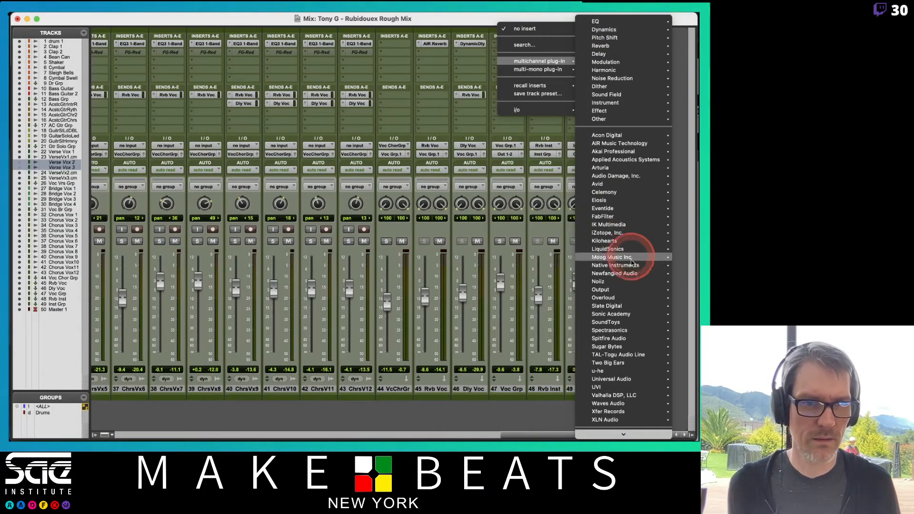
{"action": "mouse_move", "coordinate": [623, 339]}
{"action": "mouse_move", "coordinate": [613, 311]}
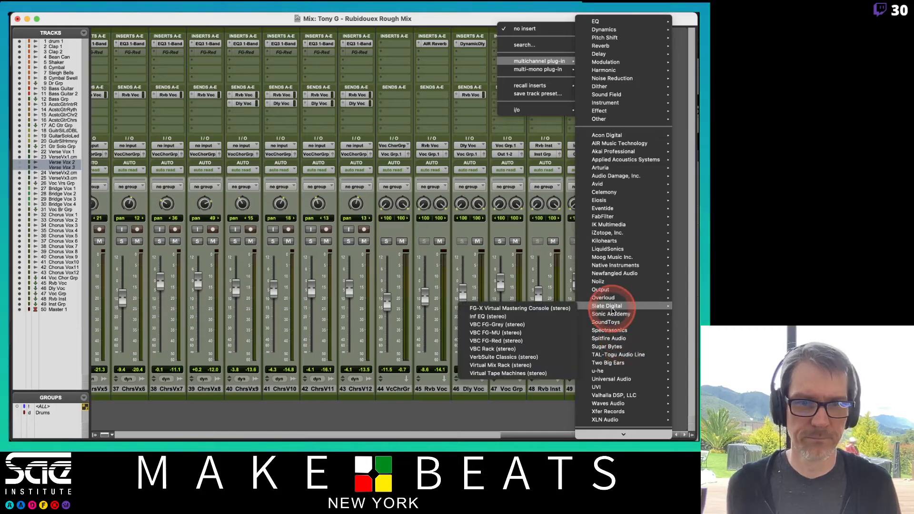
{"action": "left_click", "coordinate": [498, 341]}
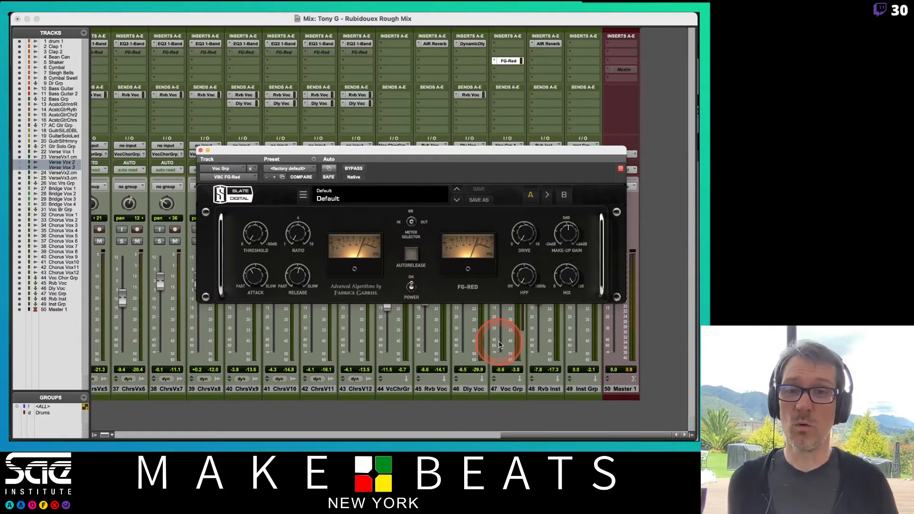
Step: Replace the FG-Red compressor on Voc Grp with VBC FG-MU and load its factory preset 01 Glue
{"action": "left_click_drag", "start_coordinate": [404, 151], "coordinate": [260, 134]}
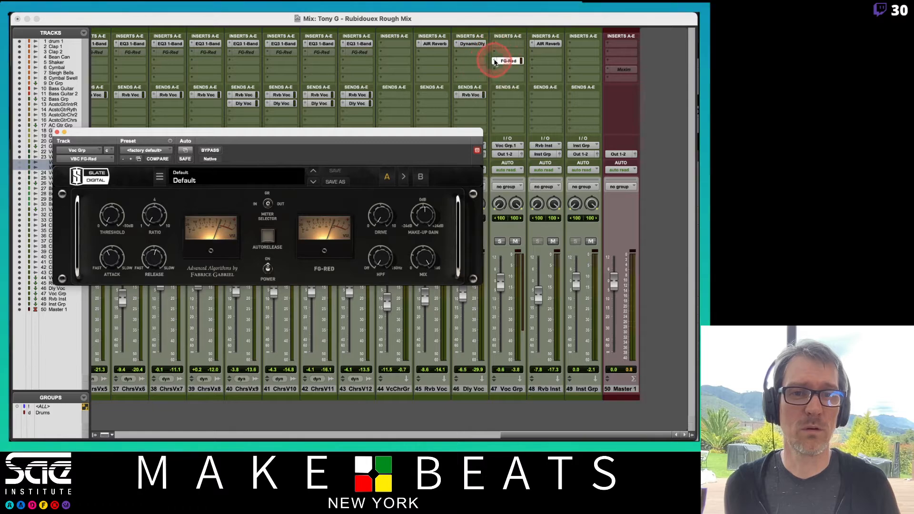
{"action": "left_click_drag", "start_coordinate": [496, 62], "coordinate": [511, 336]}
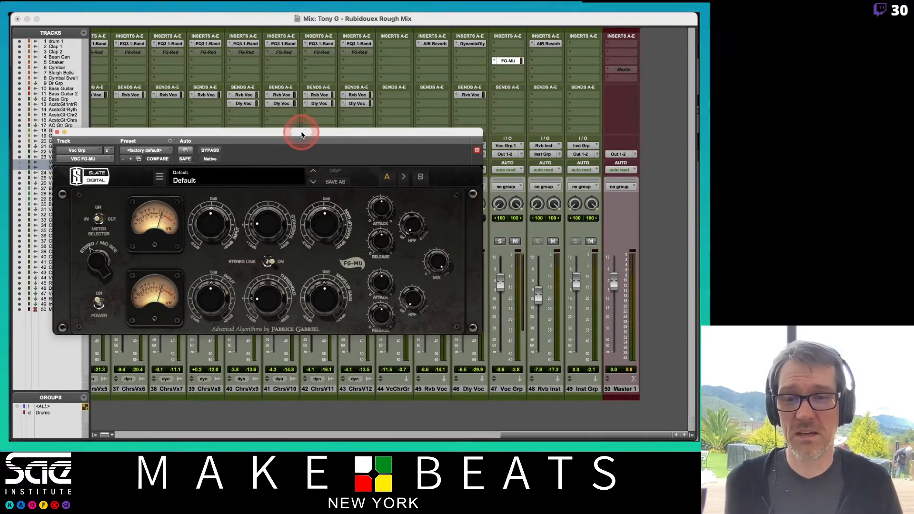
{"action": "left_click_drag", "start_coordinate": [301, 135], "coordinate": [388, 135]}
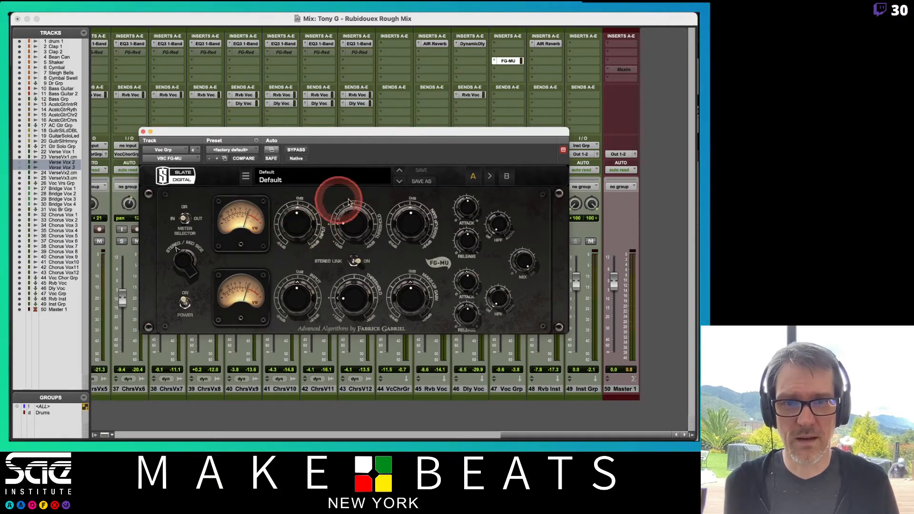
{"action": "left_click", "coordinate": [318, 180]}
{"action": "mouse_move", "coordinate": [330, 190]}
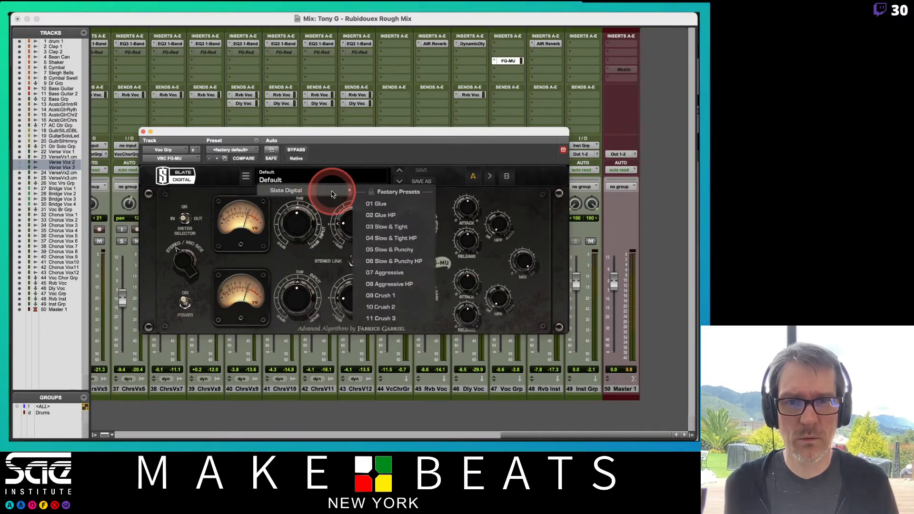
{"action": "left_click", "coordinate": [398, 205]}
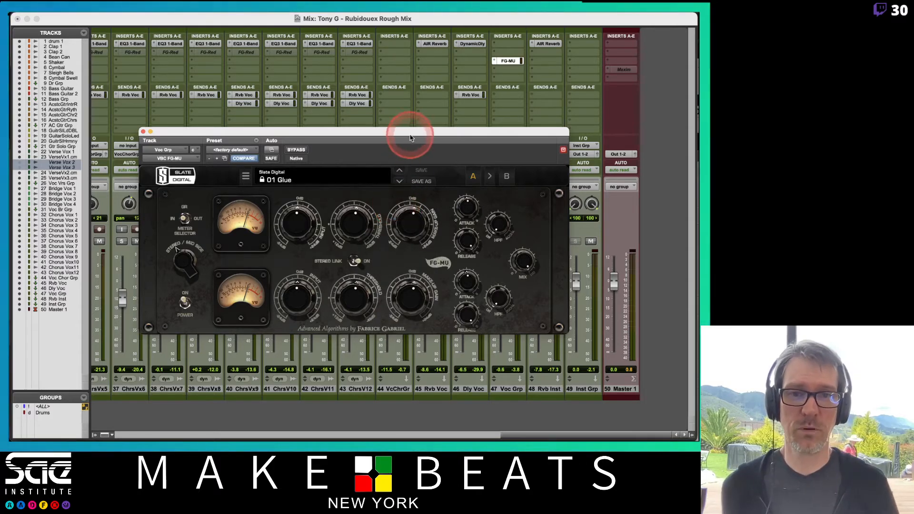
Step: Move the FG-MU window clear of the group faders and lower the Voc Grp fader to -5.2 dB
{"action": "left_click_drag", "start_coordinate": [410, 138], "coordinate": [289, 158]}
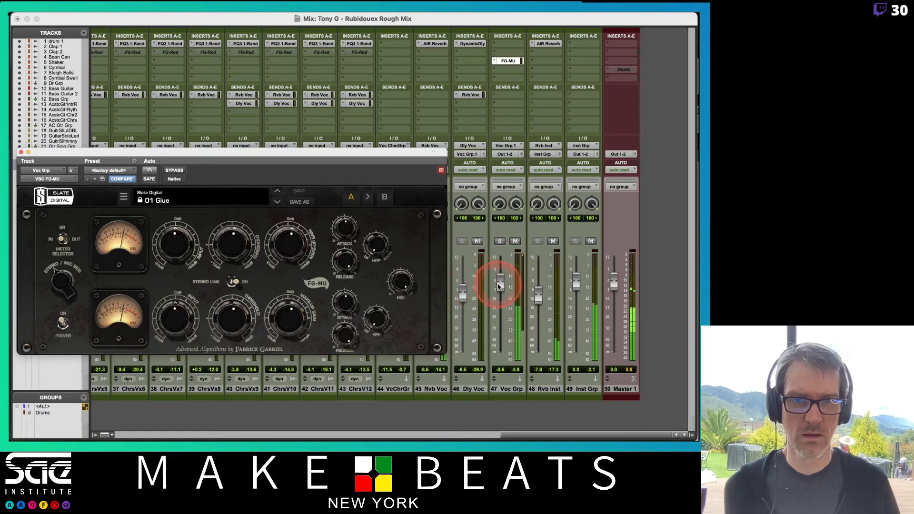
{"action": "left_click_drag", "start_coordinate": [498, 285], "coordinate": [500, 292]}
{"action": "left_click", "coordinate": [342, 259]}
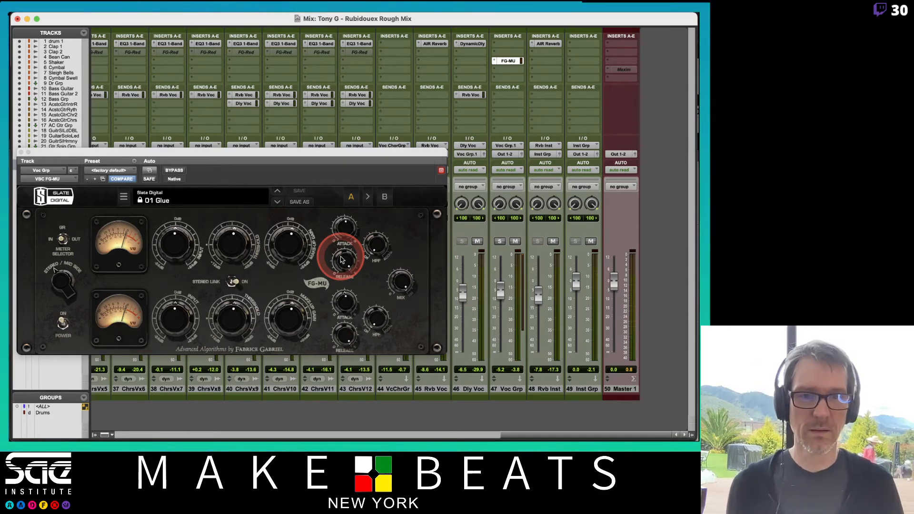
Step: Play the song from the V1 marker and return to the mixer with the FG-MU compressor in view
{"action": "left_click_drag", "start_coordinate": [348, 157], "coordinate": [516, 278]}
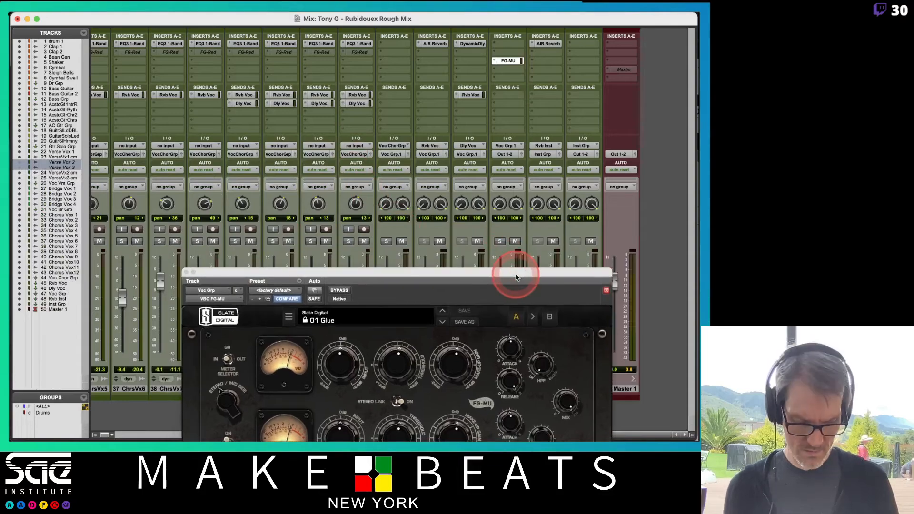
{"action": "key", "text": "super+equal"}
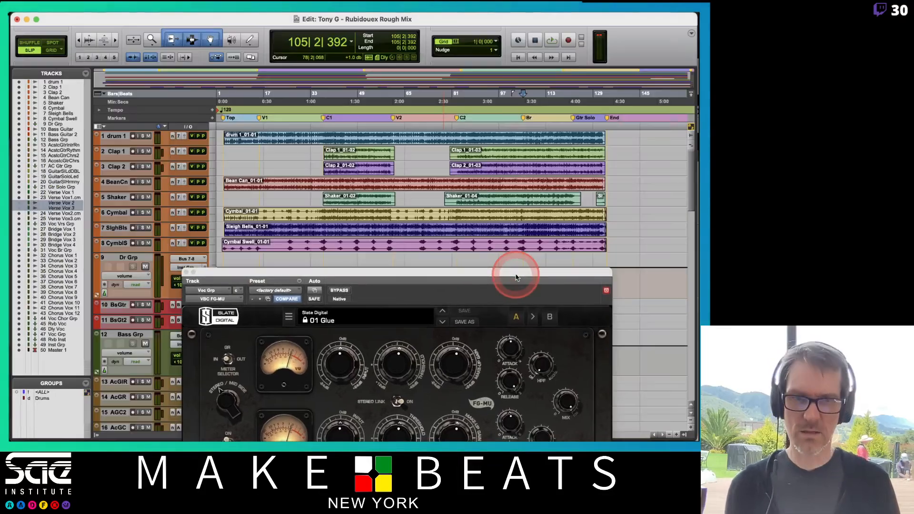
{"action": "left_click", "coordinate": [256, 119]}
{"action": "key", "text": "space"}
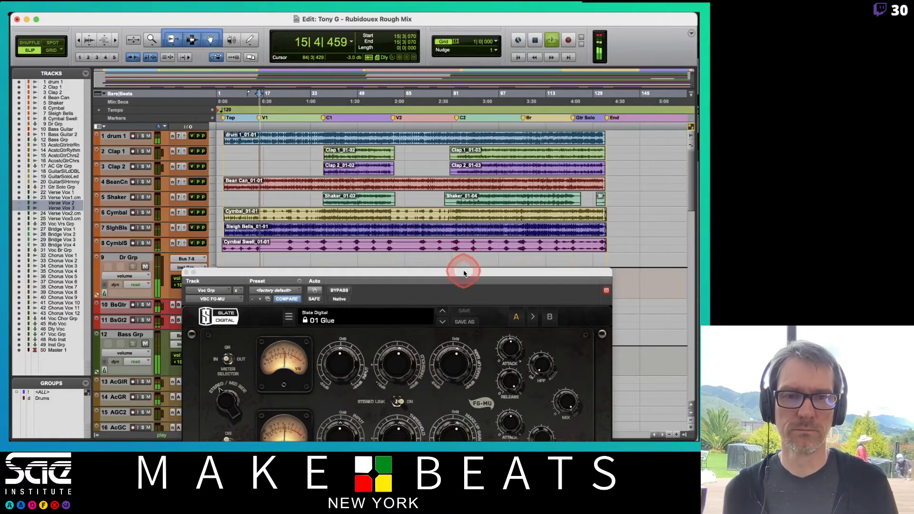
{"action": "left_click_drag", "start_coordinate": [464, 273], "coordinate": [390, 132]}
{"action": "key", "text": "super+equal"}
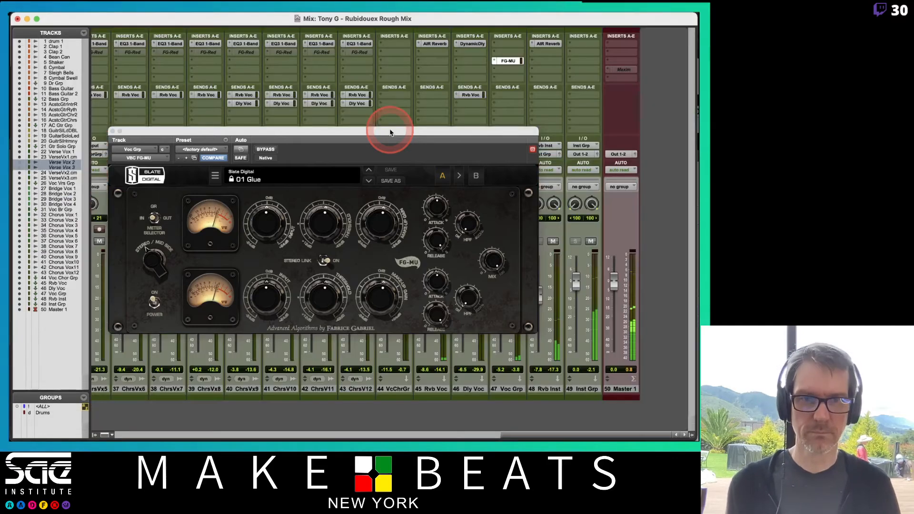
{"action": "left_click_drag", "start_coordinate": [525, 135], "coordinate": [475, 137]}
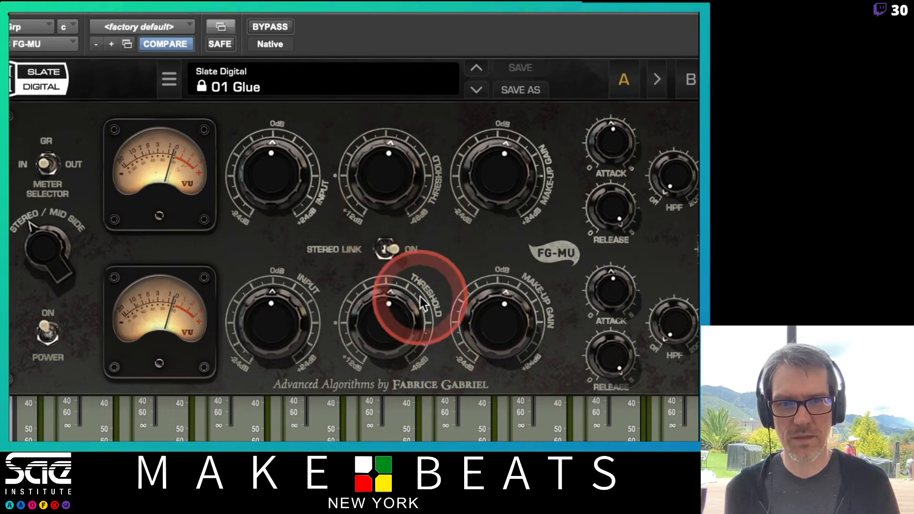
Step: Adjust the linked threshold of the FG-MU compressor on Voc Grp slightly toward +12 dB and close the plug-in
{"action": "left_click", "coordinate": [387, 177]}
{"action": "left_click_drag", "start_coordinate": [388, 176], "coordinate": [378, 196]}
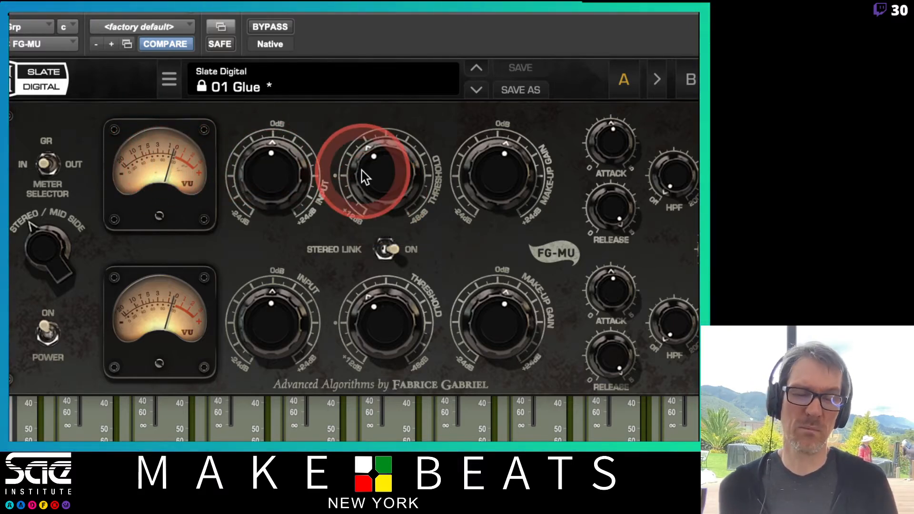
{"action": "mouse_move", "coordinate": [362, 171]}
{"action": "left_mouse_down"}
{"action": "mouse_move", "coordinate": [375, 170]}
{"action": "mouse_move", "coordinate": [373, 162]}
{"action": "left_mouse_up"}
{"action": "left_click", "coordinate": [103, 49]}
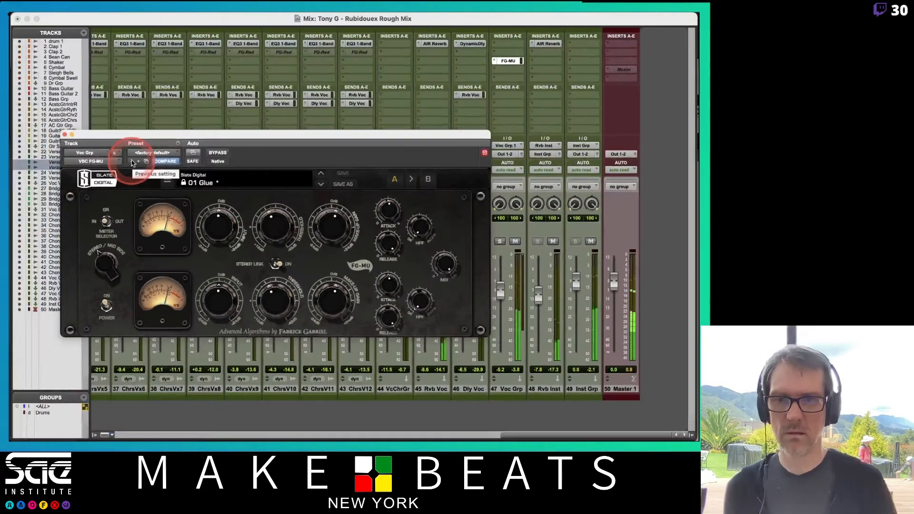
{"action": "left_click", "coordinate": [65, 134]}
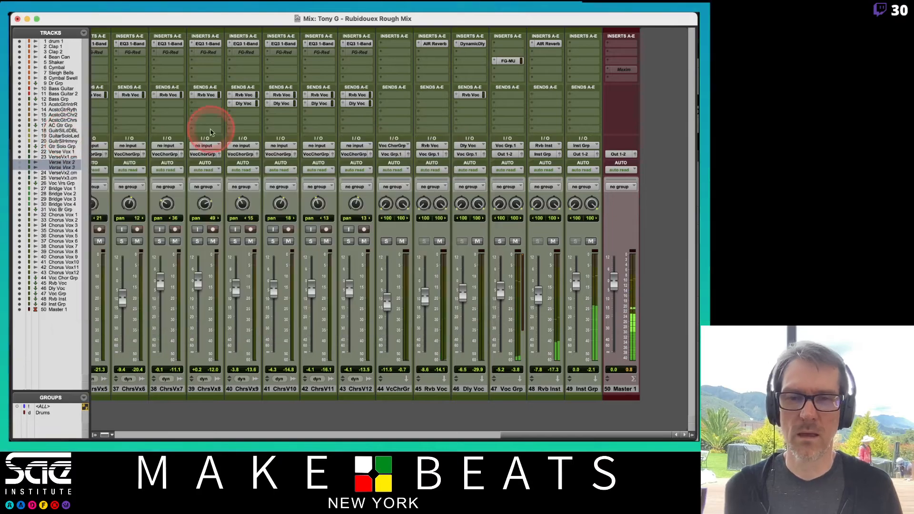
Step: Review the inserts, sends and levels of the guitar, vocal and group tracks across the mixer during playback
{"action": "scroll", "coordinate": [408, 83], "scroll_direction": "left", "scroll_amount": 10}
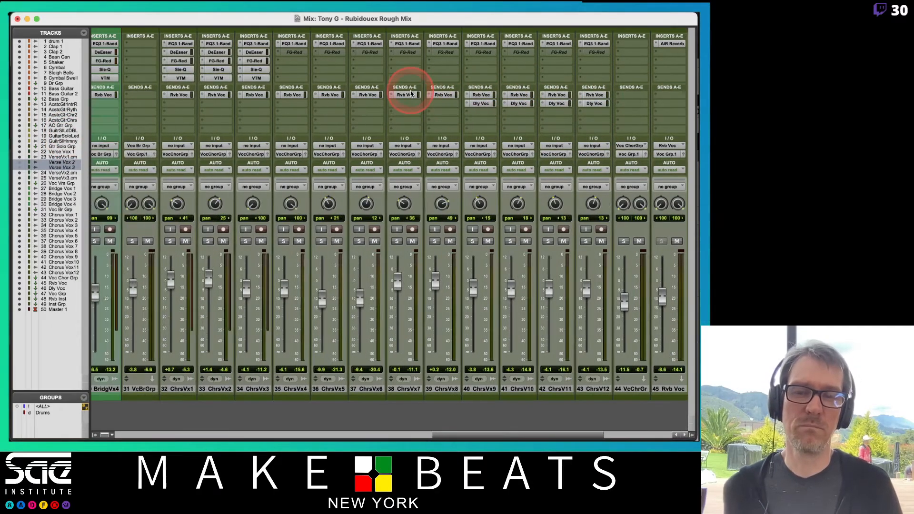
{"action": "scroll", "coordinate": [410, 93], "scroll_direction": "left", "scroll_amount": 8}
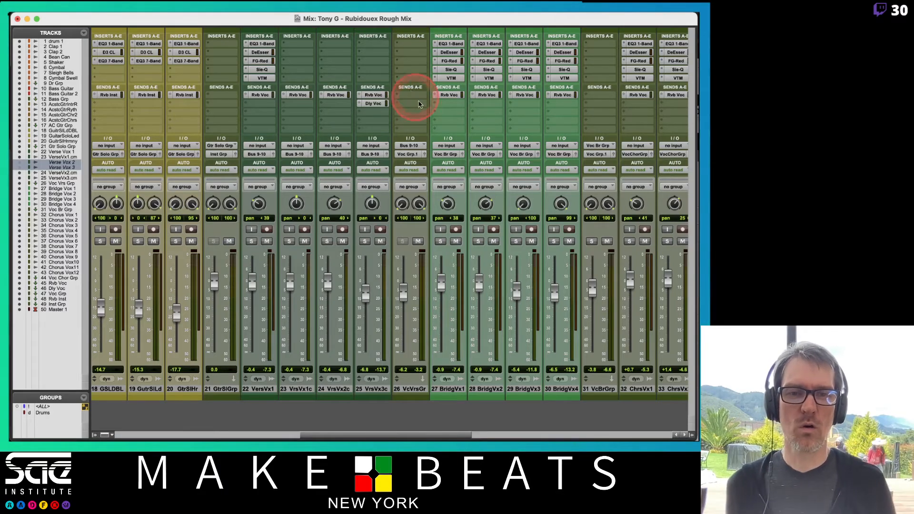
{"action": "scroll", "coordinate": [433, 114], "scroll_direction": "right", "scroll_amount": 13}
{"action": "scroll", "coordinate": [471, 119], "scroll_direction": "right", "scroll_amount": 5}
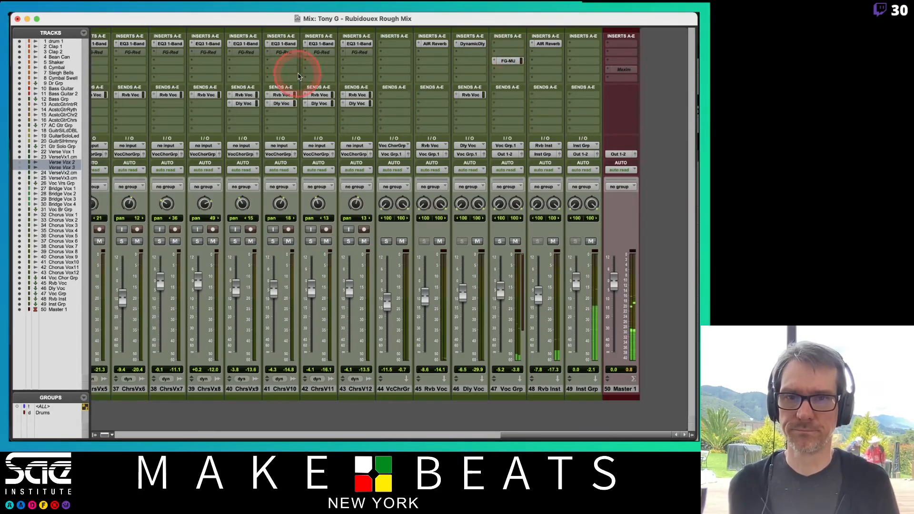
{"action": "scroll", "coordinate": [299, 76], "scroll_direction": "left", "scroll_amount": 2}
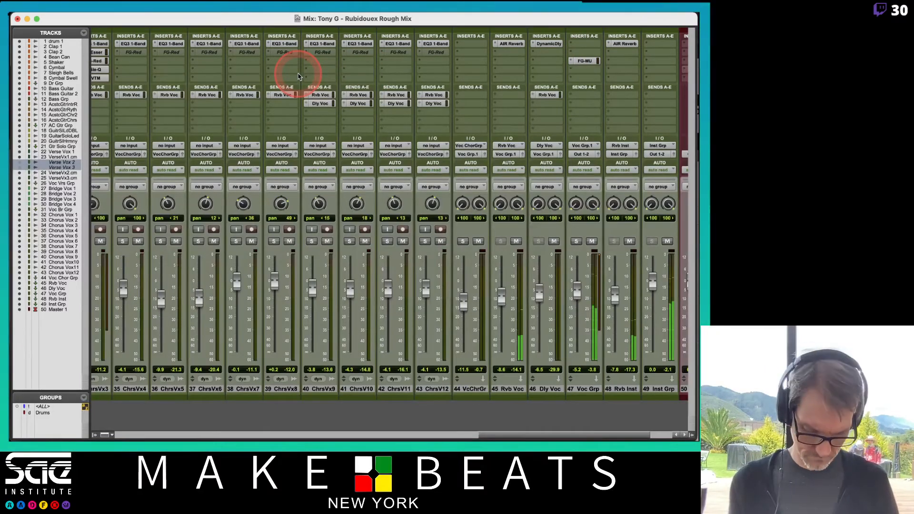
{"action": "key", "text": "super+equal"}
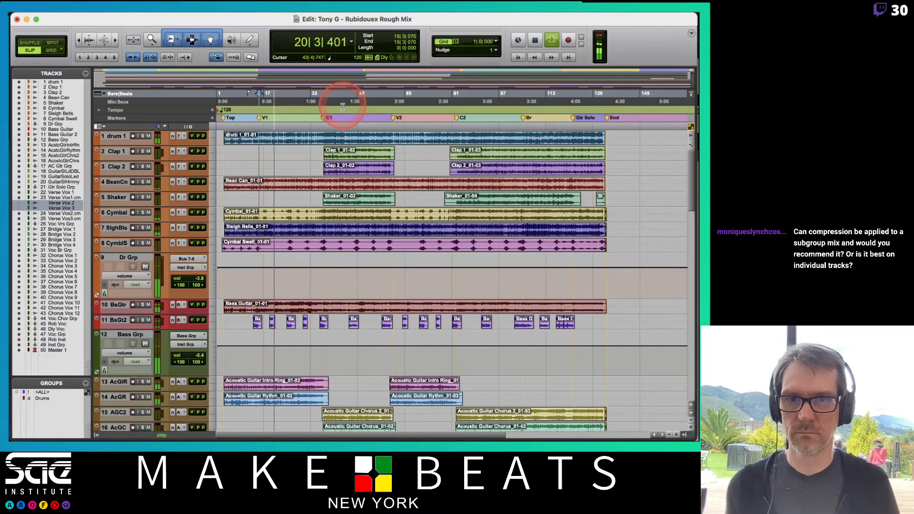
{"action": "key", "text": "super+equal"}
Step: Select the tracks Chorus Vox 4 through Chorus Vox 12 and recall the track preset Rubidouex Vocal 1 on them
{"action": "scroll", "coordinate": [314, 109], "scroll_direction": "left", "scroll_amount": 3}
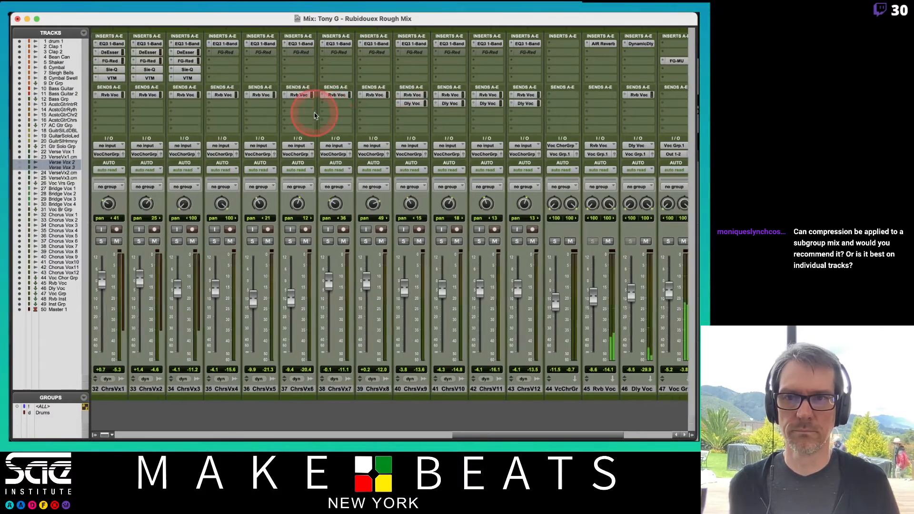
{"action": "scroll", "coordinate": [314, 115], "scroll_direction": "left", "scroll_amount": 1}
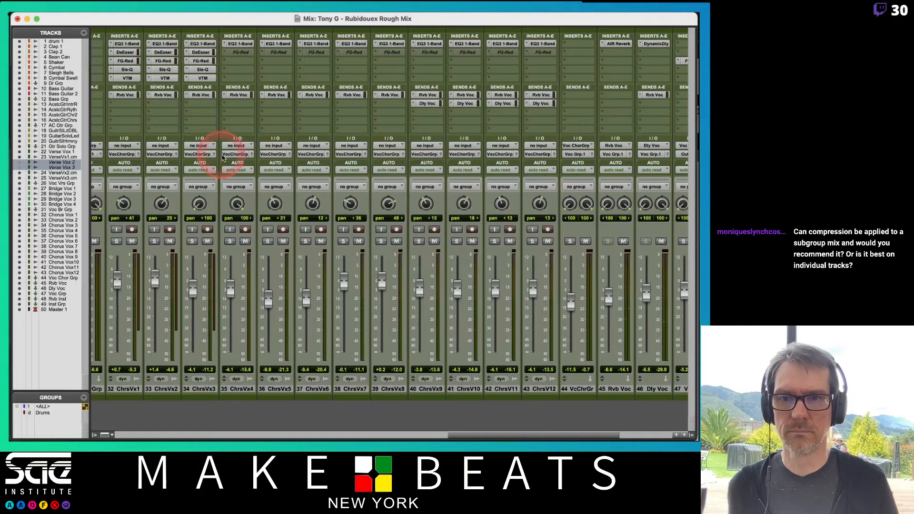
{"action": "left_click", "coordinate": [245, 390]}
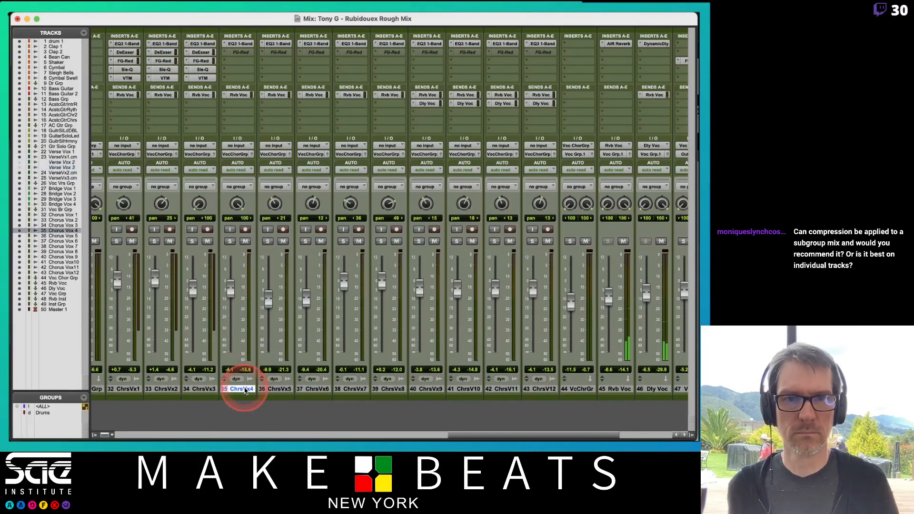
{"action": "left_click", "coordinate": [543, 389], "text": "shift"}
{"action": "right_click", "coordinate": [548, 389]}
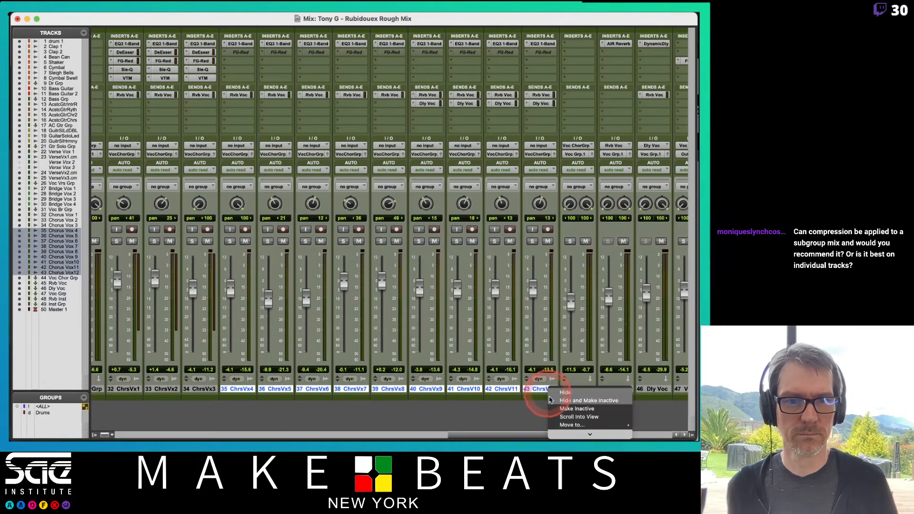
{"action": "mouse_move", "coordinate": [597, 387]}
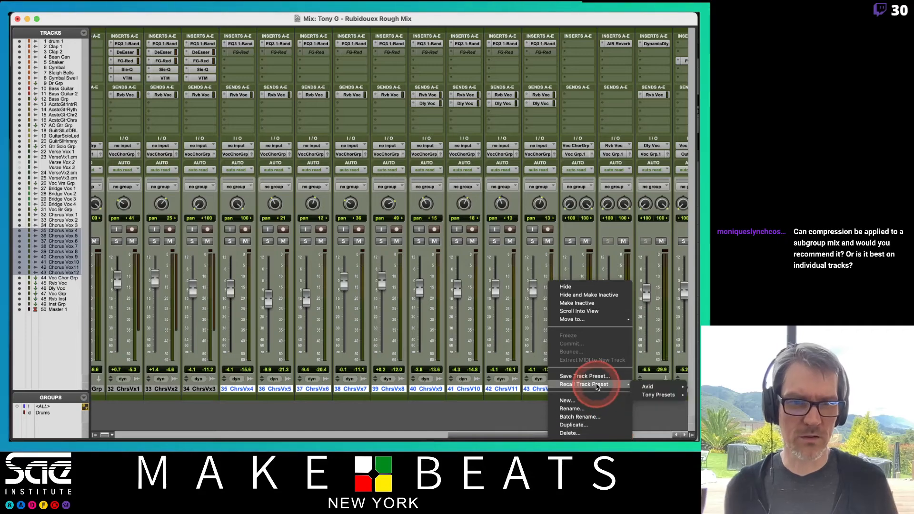
{"action": "left_click", "coordinate": [657, 395]}
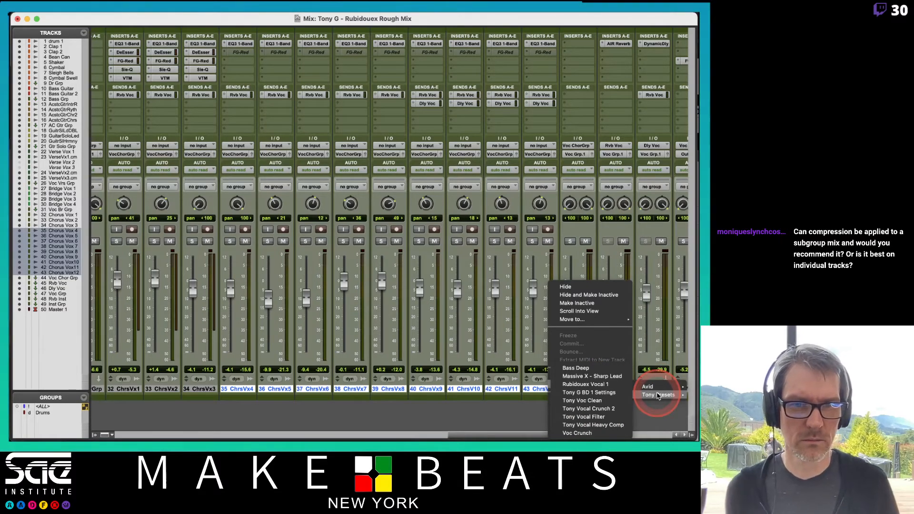
{"action": "left_click", "coordinate": [578, 384]}
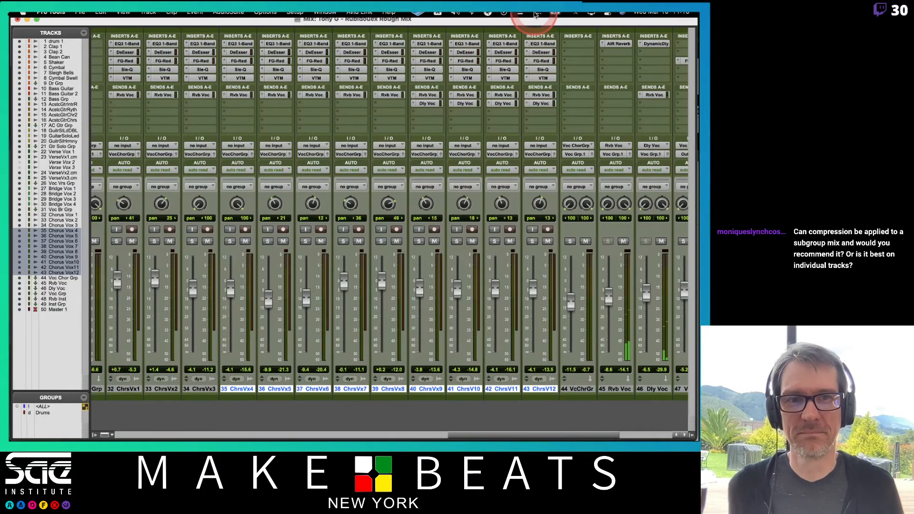
Step: Open the System Usage window to check the CPU load with the added vocal plug-ins and close it
{"action": "mouse_move", "coordinate": [452, 18]}
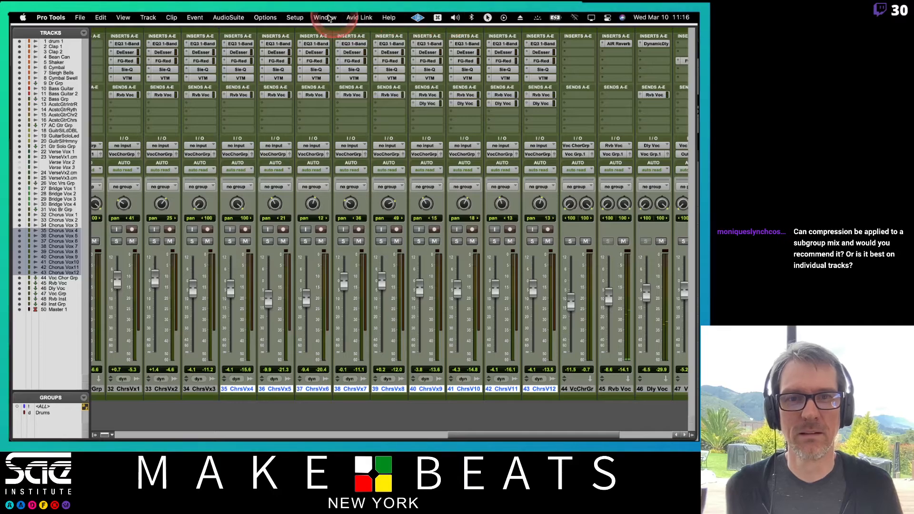
{"action": "left_click", "coordinate": [325, 17]}
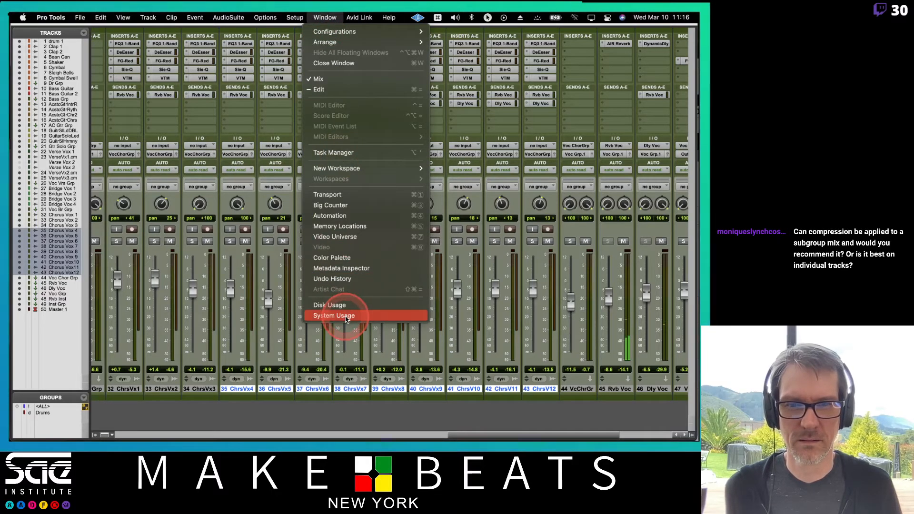
{"action": "left_click", "coordinate": [346, 316]}
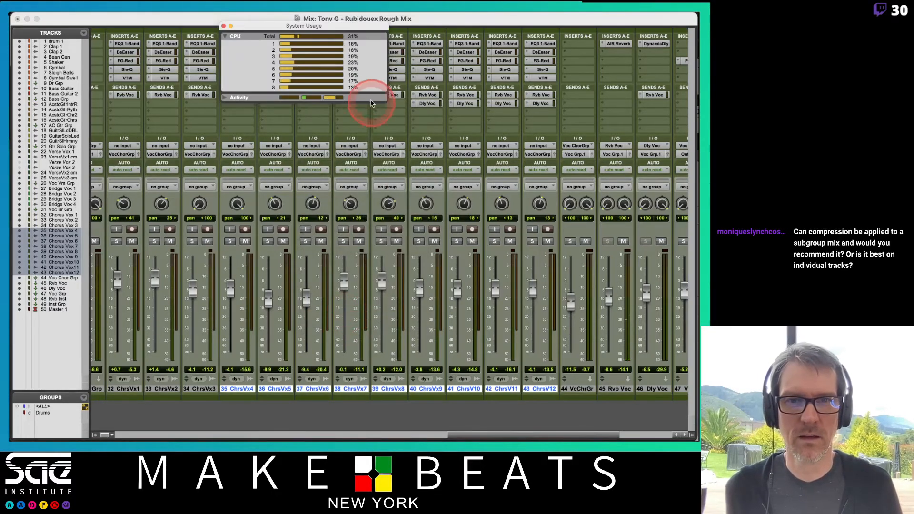
{"action": "left_click_drag", "start_coordinate": [354, 29], "coordinate": [444, 76]}
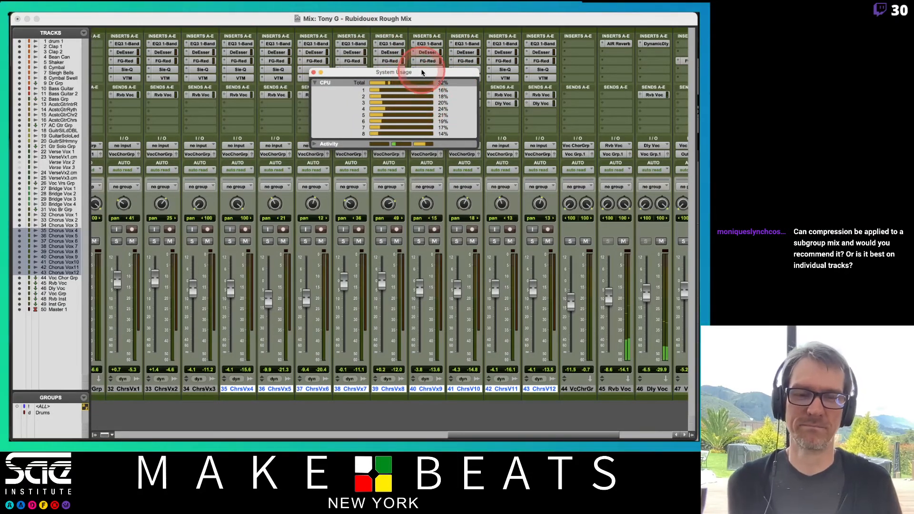
{"action": "left_click_drag", "start_coordinate": [423, 75], "coordinate": [454, 76]}
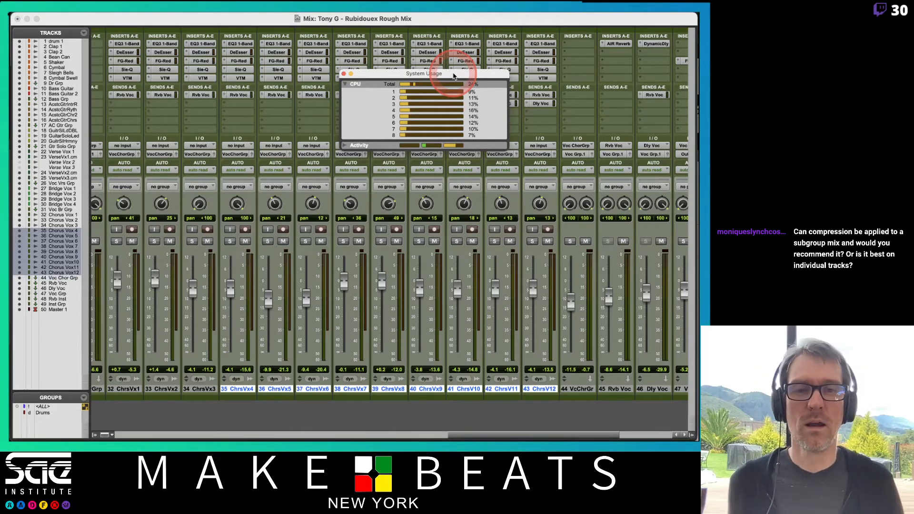
{"action": "left_click", "coordinate": [344, 78]}
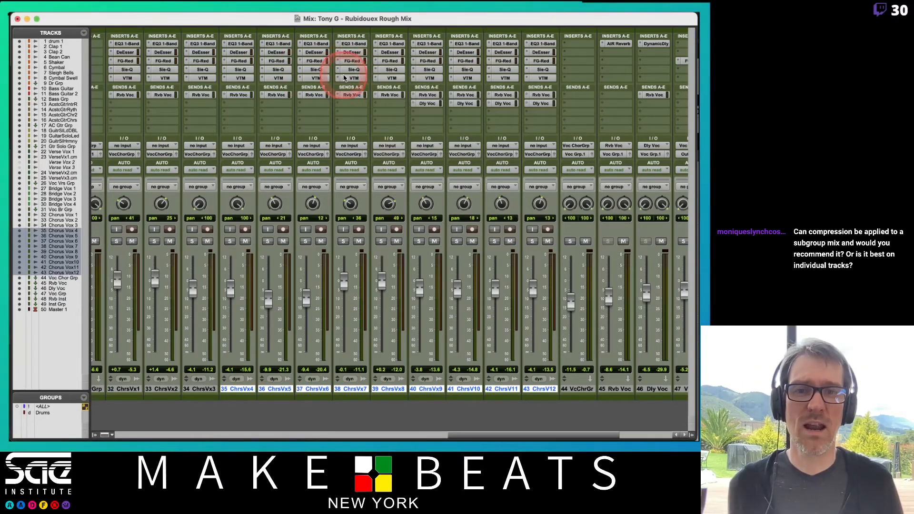
{"action": "scroll", "coordinate": [507, 81], "scroll_direction": "left", "scroll_amount": 5}
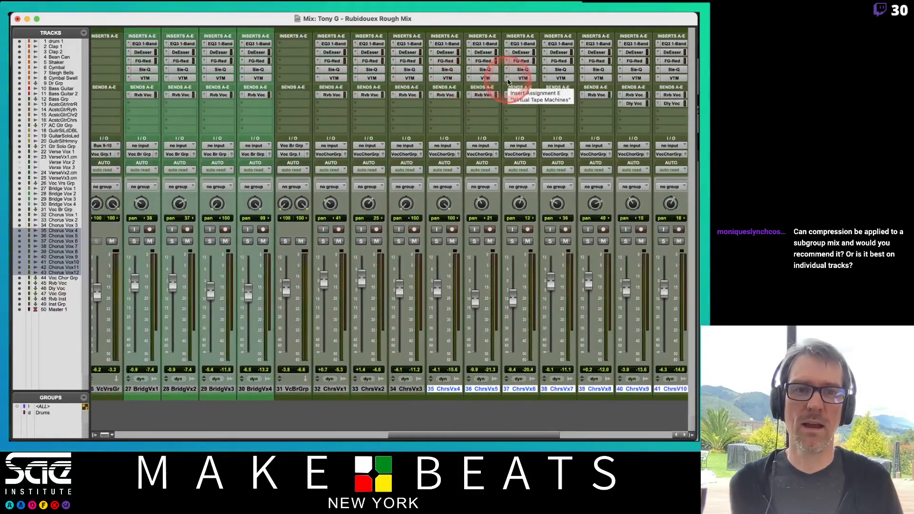
{"action": "scroll", "coordinate": [507, 81], "scroll_direction": "right", "scroll_amount": 10}
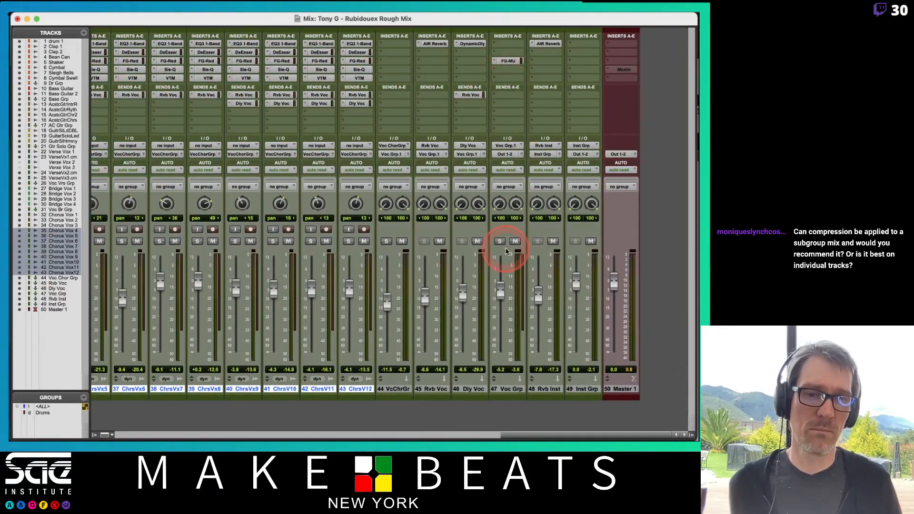
{"action": "scroll", "coordinate": [498, 64], "scroll_direction": "left", "scroll_amount": 6}
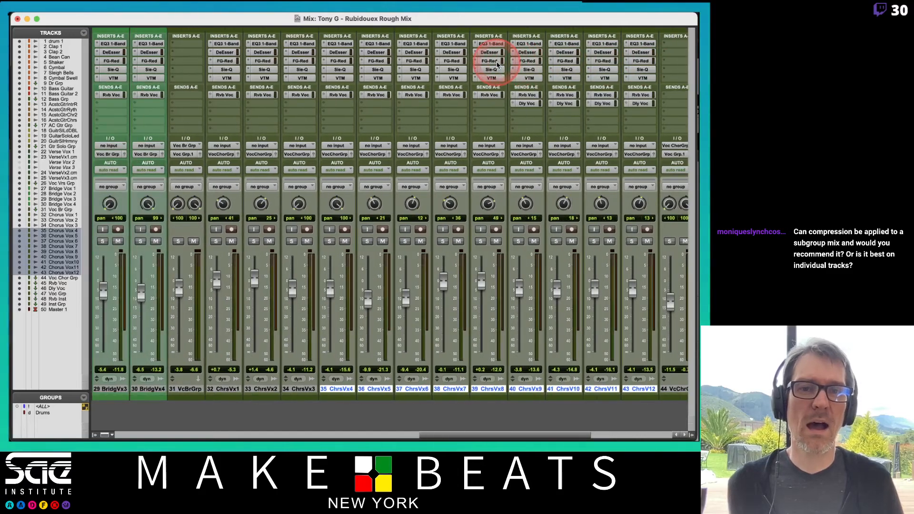
{"action": "scroll", "coordinate": [497, 65], "scroll_direction": "right", "scroll_amount": 2}
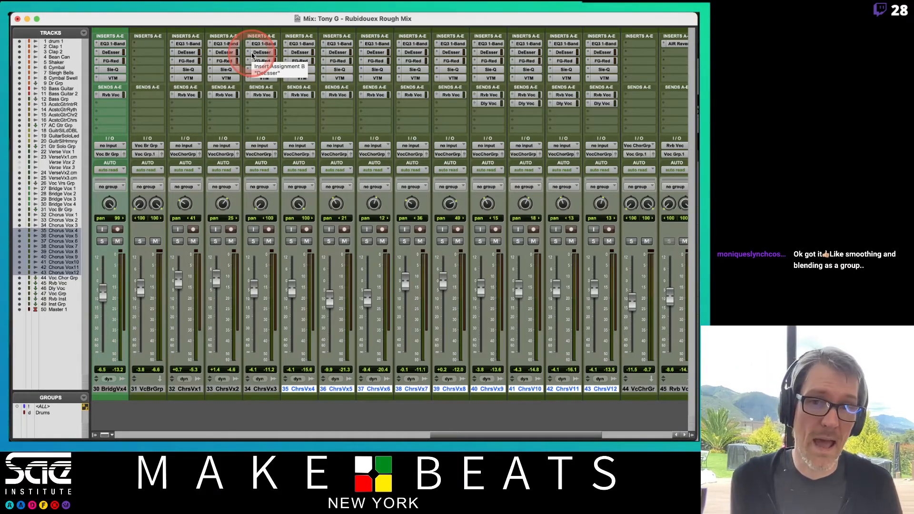
Step: Show the Memory Locations in the Edit window and play the song from location C1
{"action": "key", "text": "super+equal"}
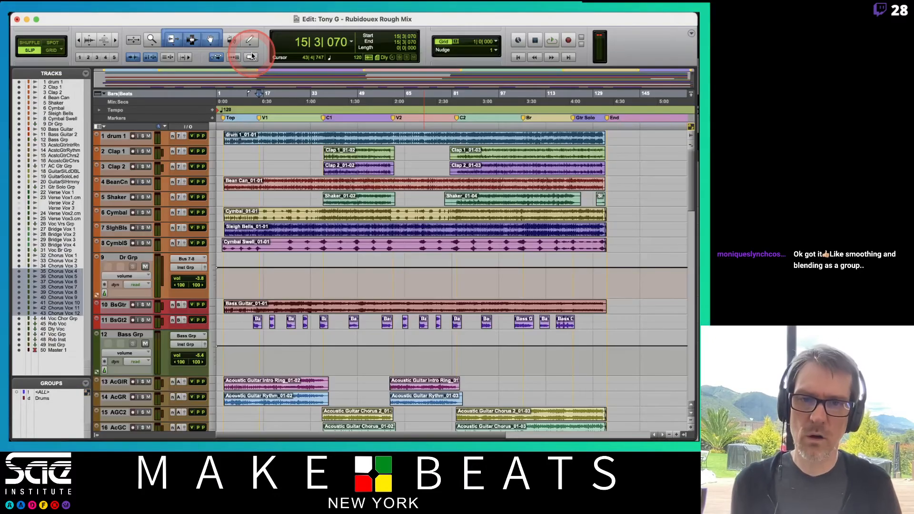
{"action": "key", "text": "super+5"}
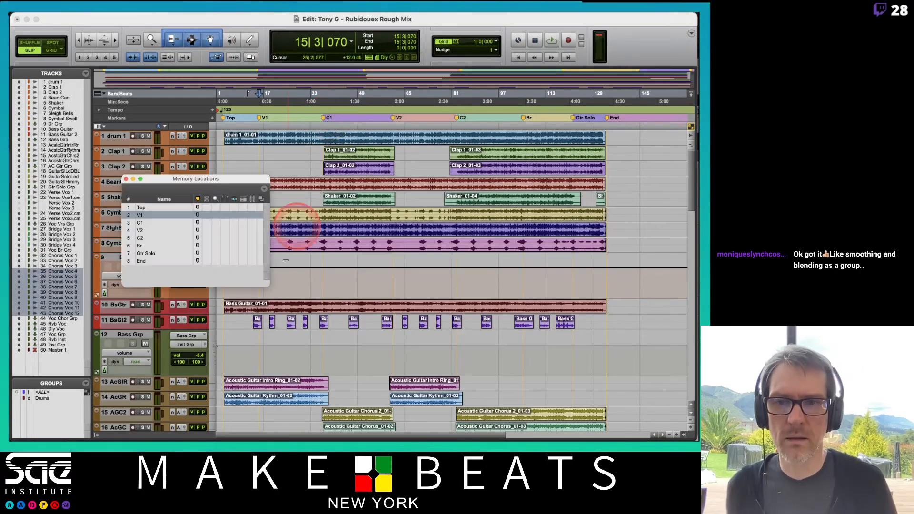
{"action": "left_click", "coordinate": [177, 223]}
{"action": "key", "text": "space"}
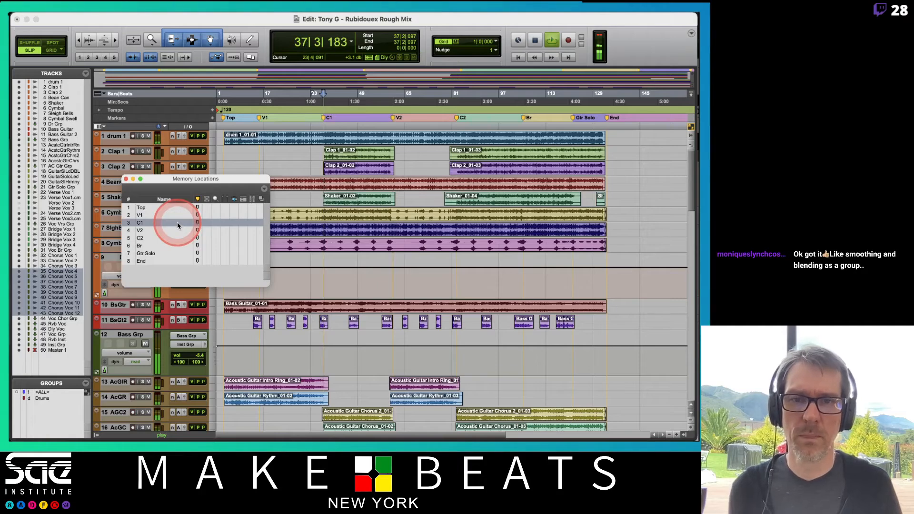
Step: Switch to the Mix window and move the Memory Locations window down so the chorus vocal inserts and sends are uncovered
{"action": "left_click_drag", "start_coordinate": [240, 176], "coordinate": [235, 180]}
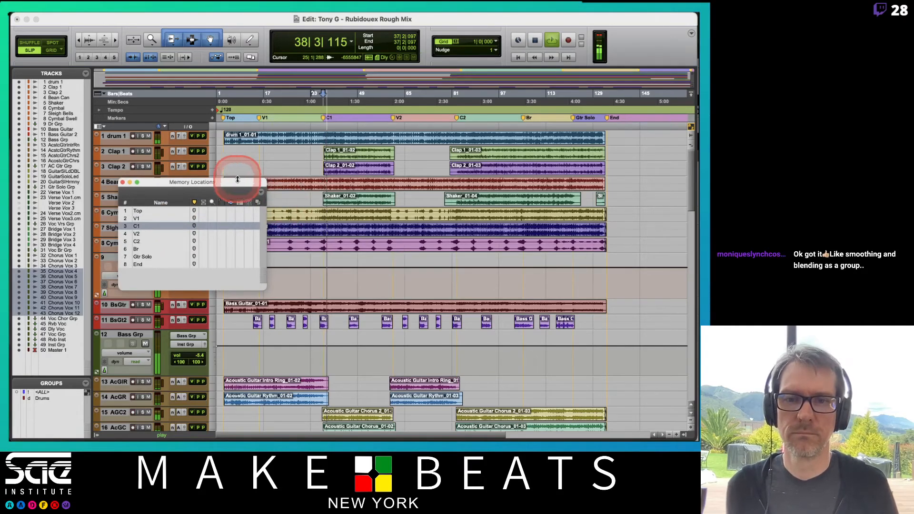
{"action": "key", "text": "super+equal"}
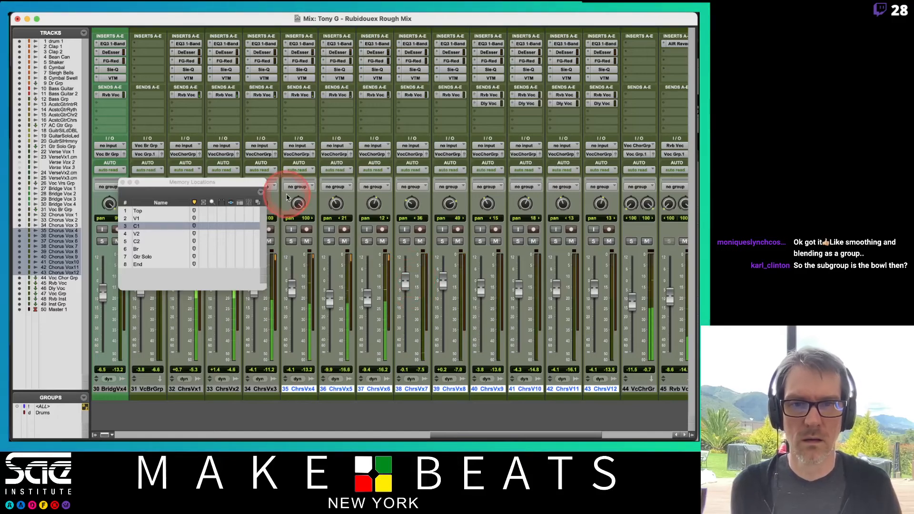
{"action": "left_click_drag", "start_coordinate": [249, 185], "coordinate": [241, 316]}
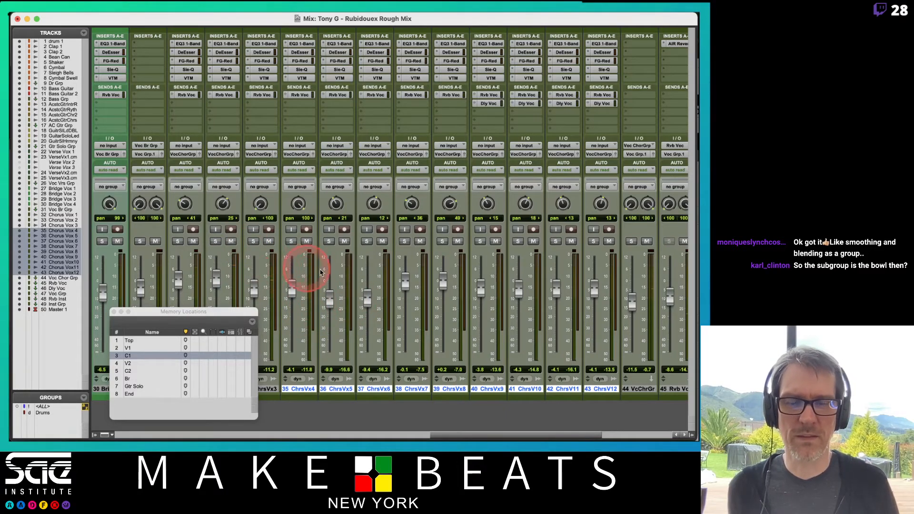
Step: Open the FG-Red compressors of Chorus Vox 4 and Chorus Vox 5 together, check their meters and close both
{"action": "left_click", "coordinate": [299, 62]}
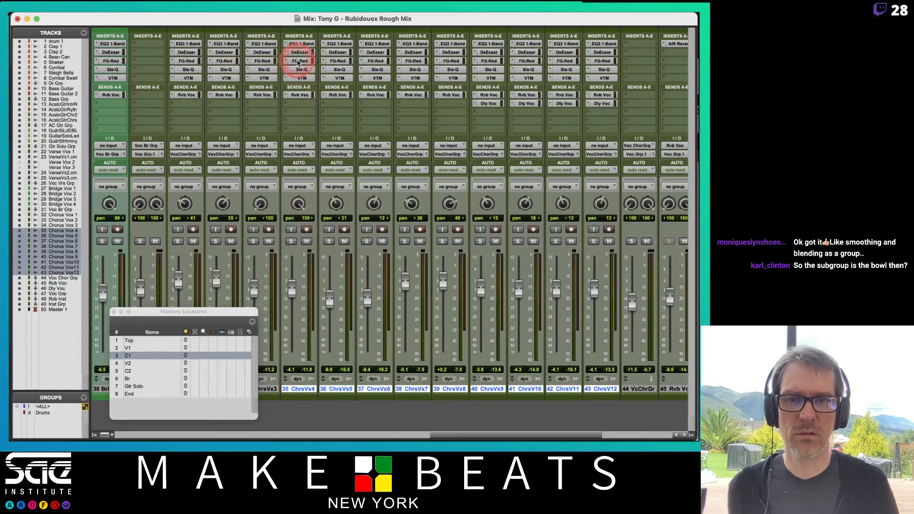
{"action": "left_click", "coordinate": [348, 61]}
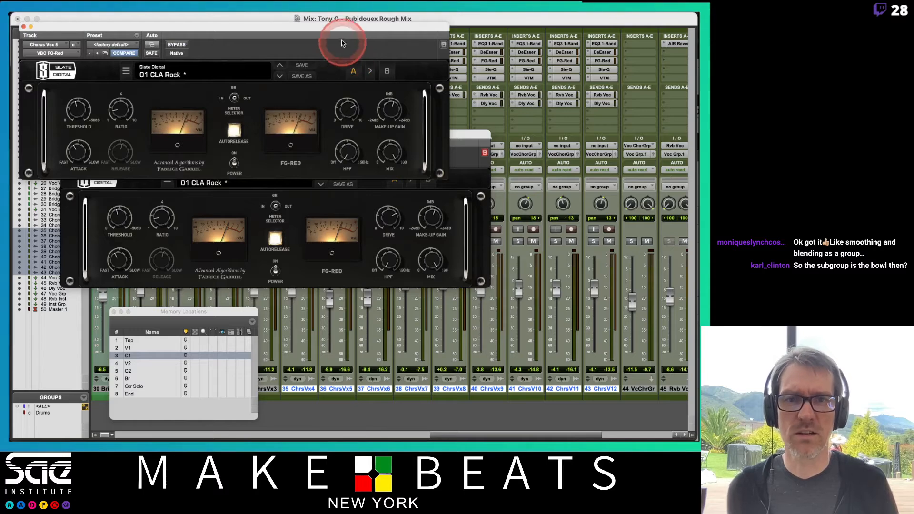
{"action": "left_click_drag", "start_coordinate": [339, 32], "coordinate": [575, 273]}
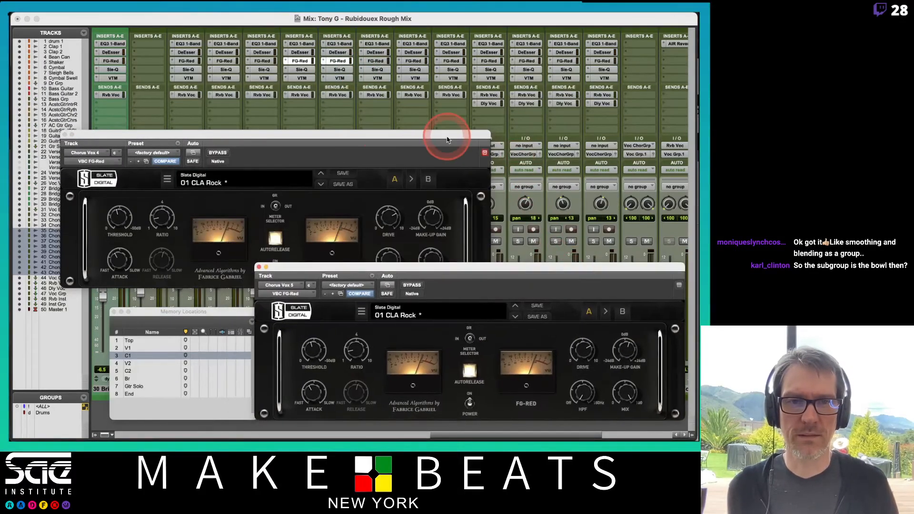
{"action": "left_click_drag", "start_coordinate": [445, 135], "coordinate": [405, 105]}
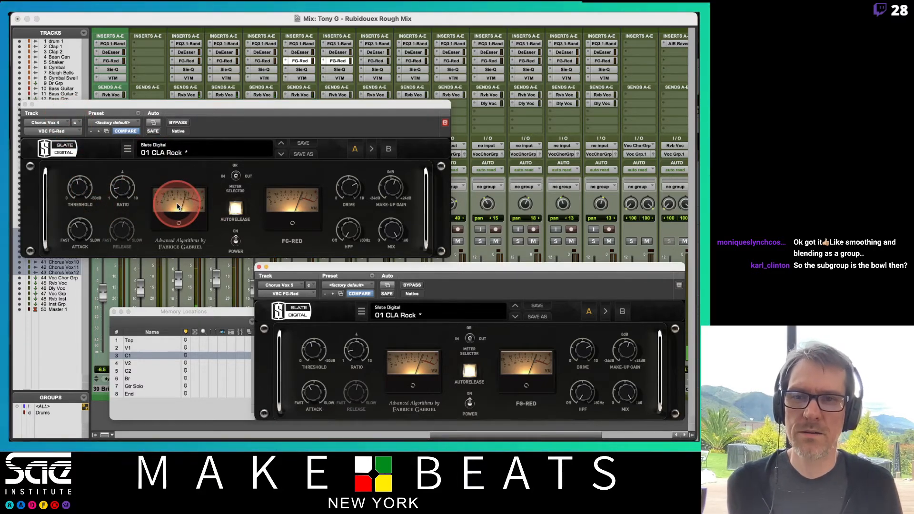
{"action": "left_click", "coordinate": [23, 105]}
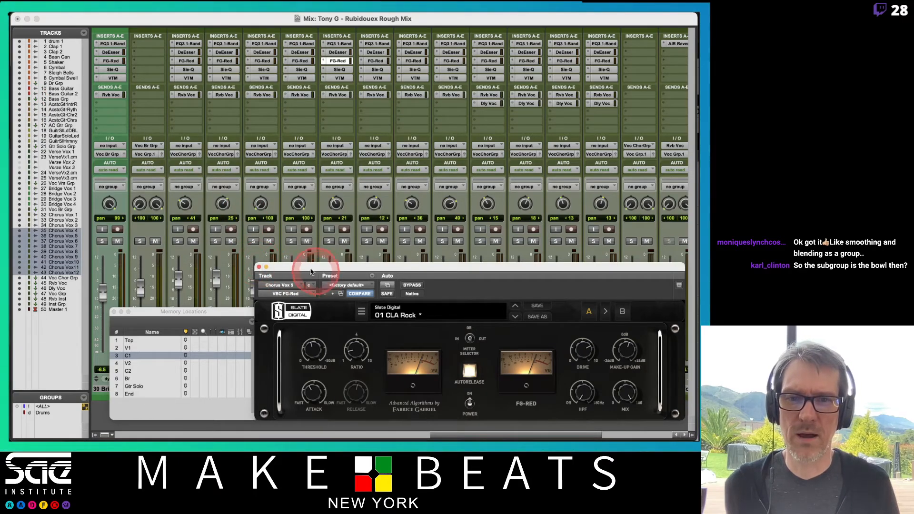
{"action": "left_click", "coordinate": [259, 267]}
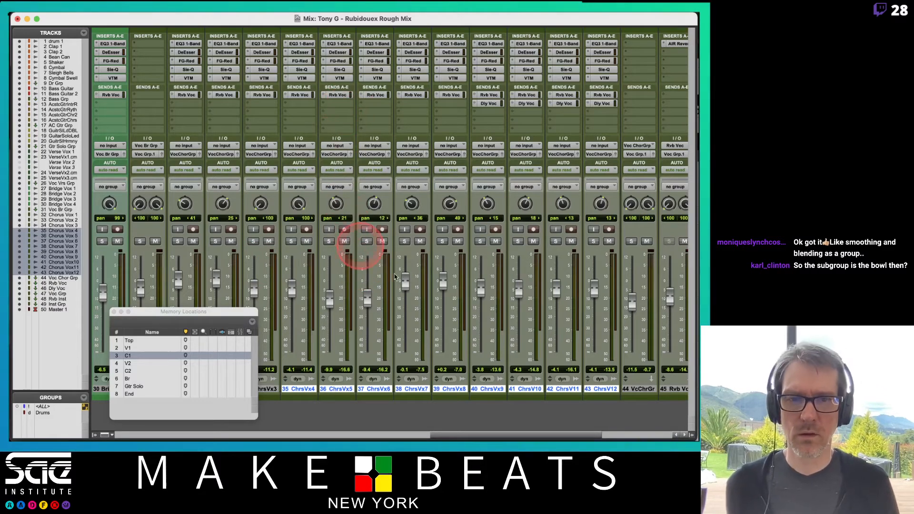
Step: Raise the Voc Chor Grp fader to -8.9 dB
{"action": "scroll", "coordinate": [499, 312], "scroll_direction": "right", "scroll_amount": 4}
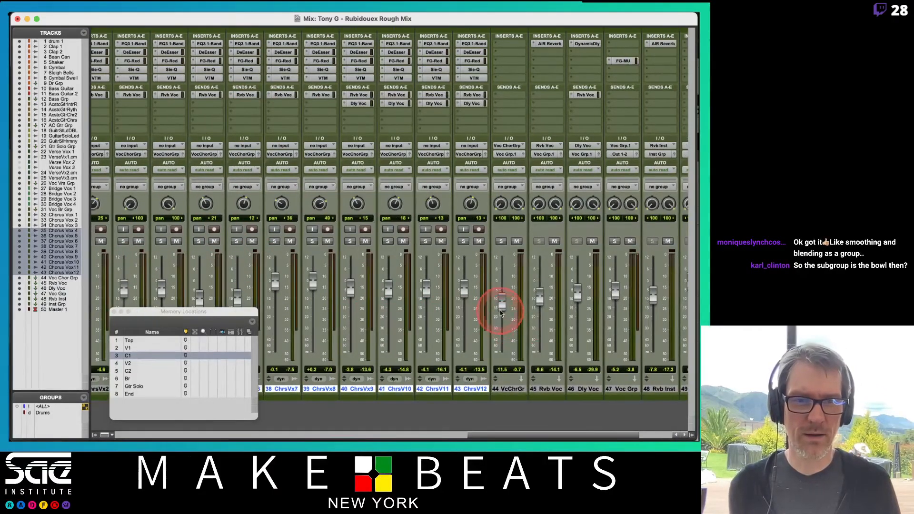
{"action": "mouse_move", "coordinate": [502, 305]}
{"action": "left_mouse_down"}
{"action": "mouse_move", "coordinate": [503, 286]}
{"action": "mouse_move", "coordinate": [505, 300]}
{"action": "left_mouse_up"}
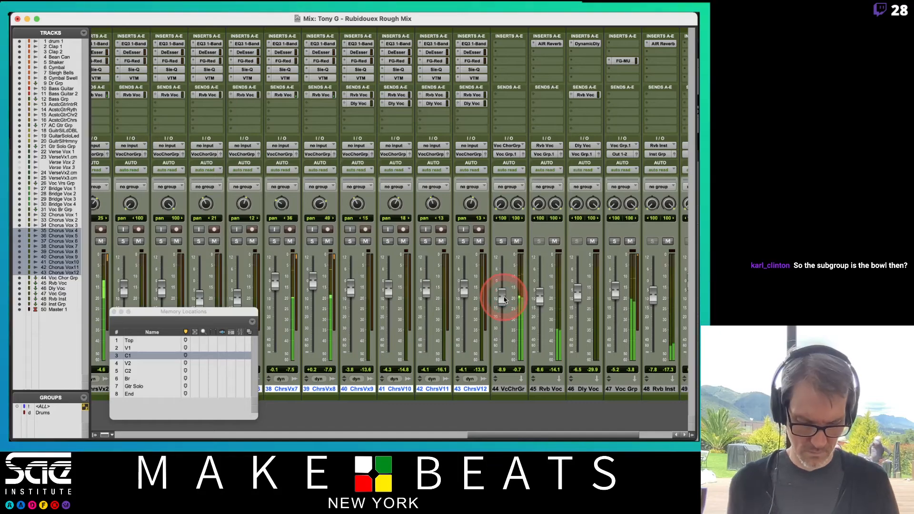
Step: Play the song from location V1 and set the Voc Vrs Grp fader to -7.3 dB
{"action": "key", "text": "super+equal"}
{"action": "left_click", "coordinate": [148, 352]}
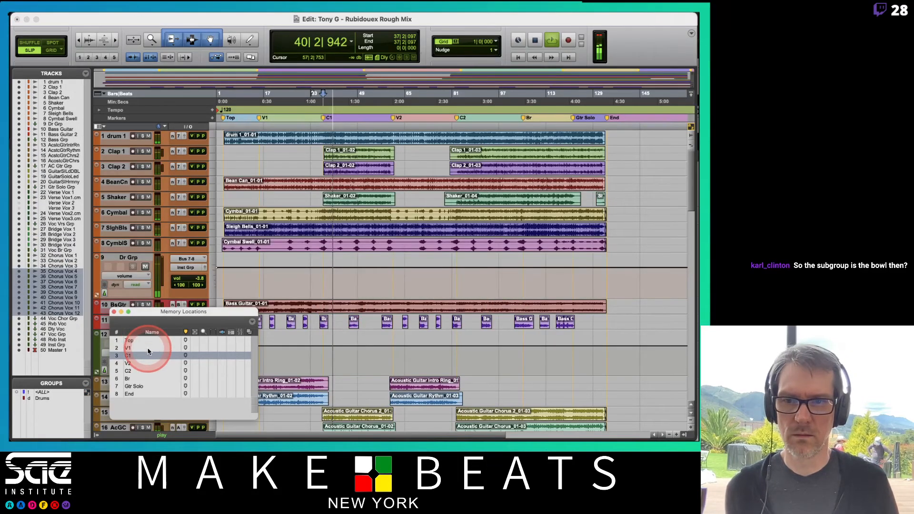
{"action": "left_click", "coordinate": [148, 350]}
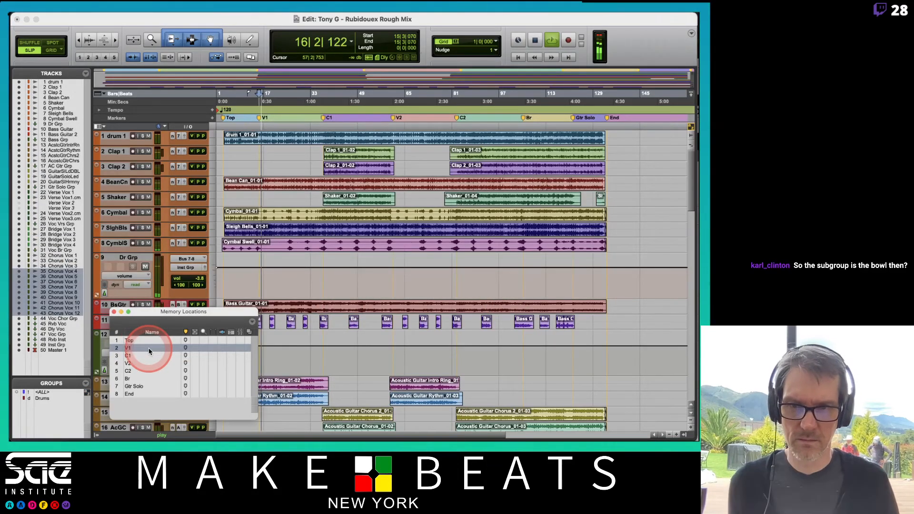
{"action": "key", "text": "super+equal"}
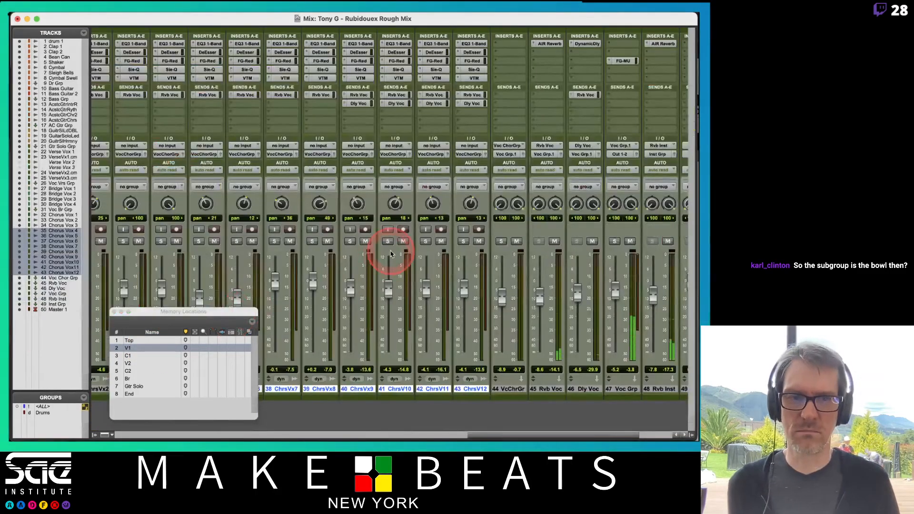
{"action": "scroll", "coordinate": [388, 259], "scroll_direction": "left", "scroll_amount": 15}
{"action": "scroll", "coordinate": [390, 254], "scroll_direction": "left", "scroll_amount": 3}
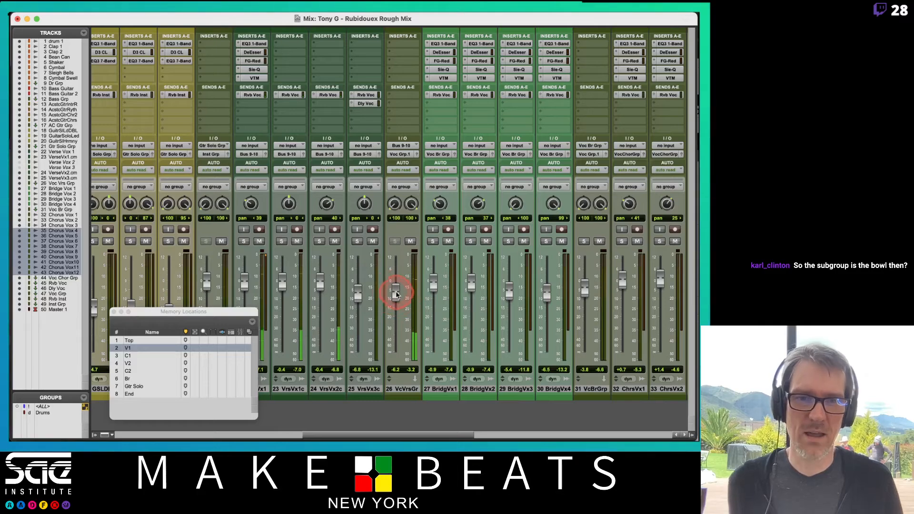
Step: Play from location C1, raise the Voc Chor Grp fader to about -5.4 dB and recall C1 again
{"action": "scroll", "coordinate": [396, 293], "scroll_direction": "right", "scroll_amount": 10}
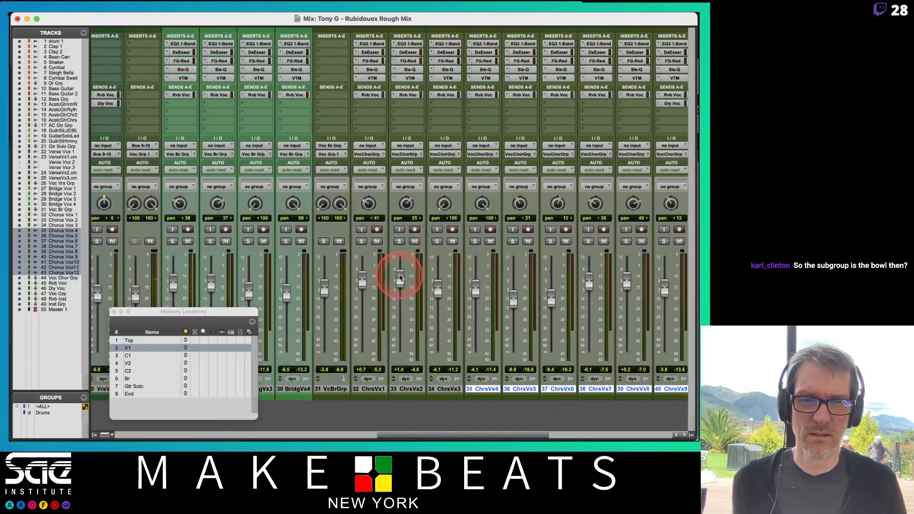
{"action": "scroll", "coordinate": [400, 279], "scroll_direction": "right", "scroll_amount": 10}
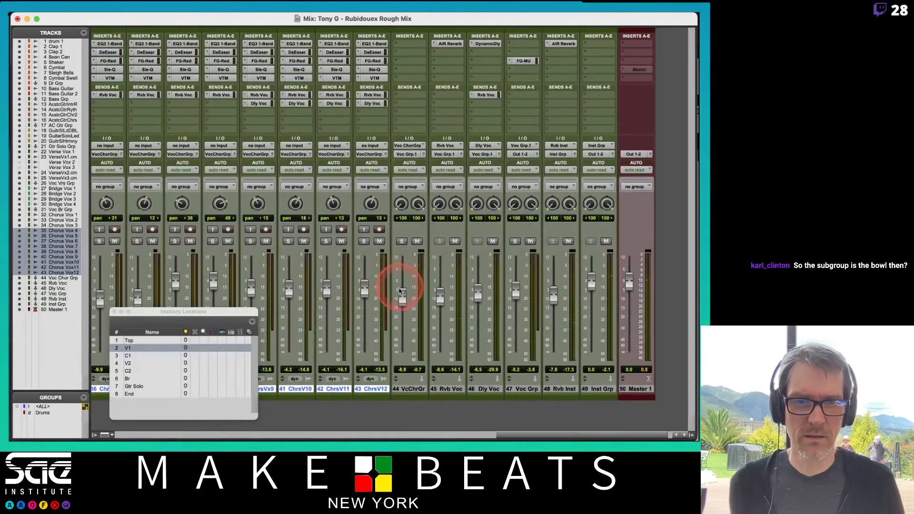
{"action": "left_click", "coordinate": [151, 357]}
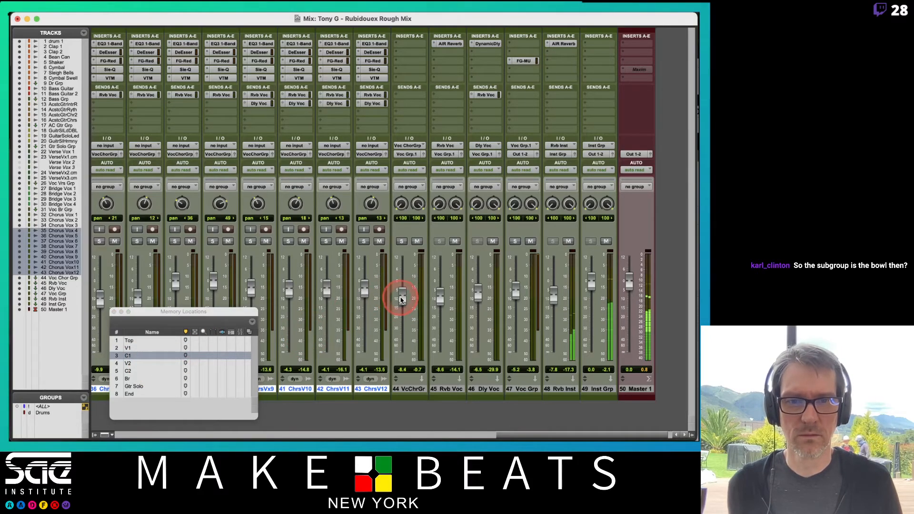
{"action": "left_click_drag", "start_coordinate": [402, 300], "coordinate": [401, 295]}
{"action": "left_click", "coordinate": [150, 357]}
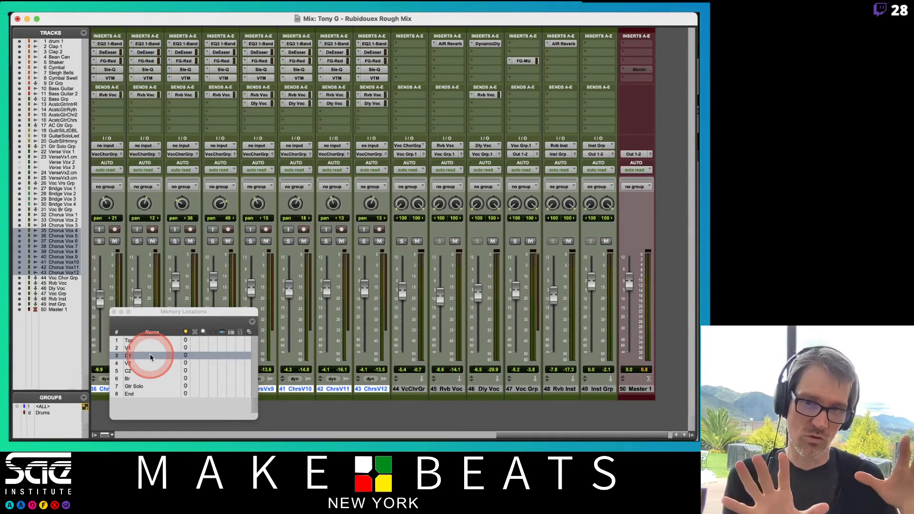
Step: Play from location V2 in the Edit window and look through the verse, bridge and chorus vocal tracks, then stop playback
{"action": "key", "text": "super+equal"}
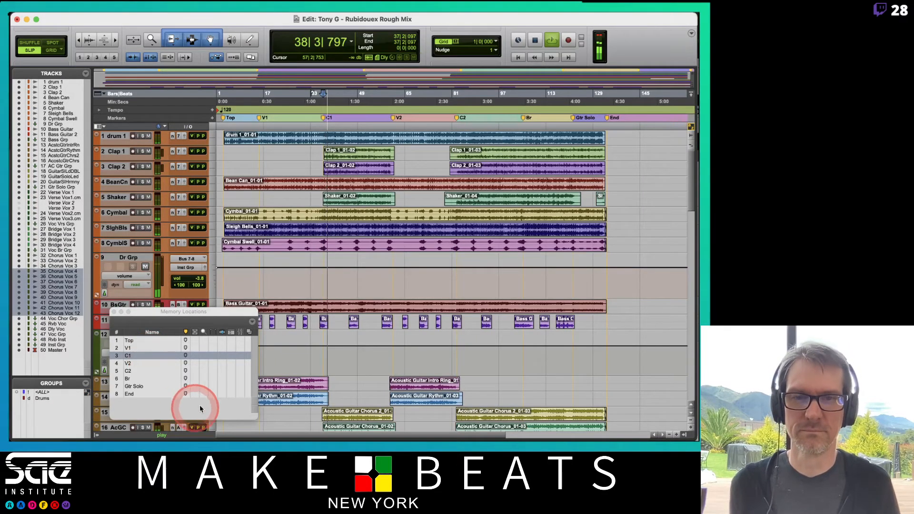
{"action": "left_click", "coordinate": [144, 363]}
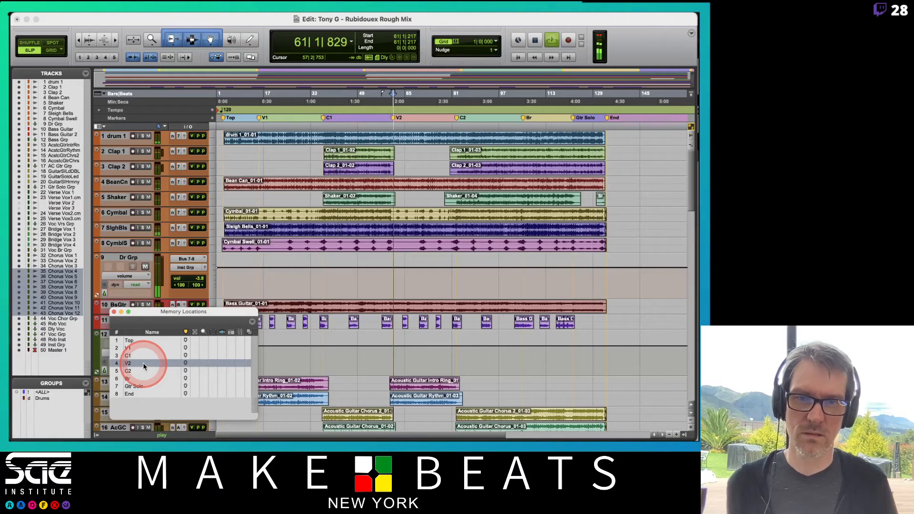
{"action": "scroll", "coordinate": [481, 359], "scroll_direction": "down", "scroll_amount": 8}
{"action": "scroll", "coordinate": [482, 357], "scroll_direction": "down", "scroll_amount": 10}
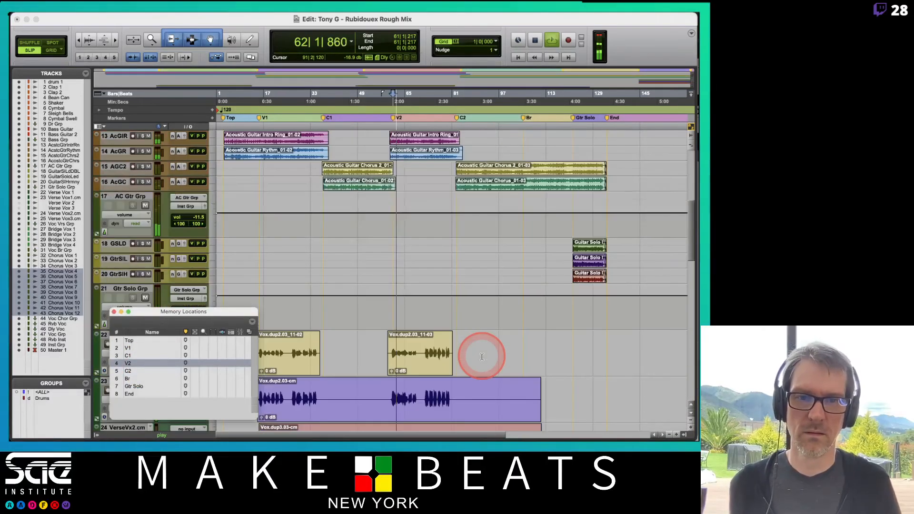
{"action": "scroll", "coordinate": [428, 305], "scroll_direction": "up", "scroll_amount": 4}
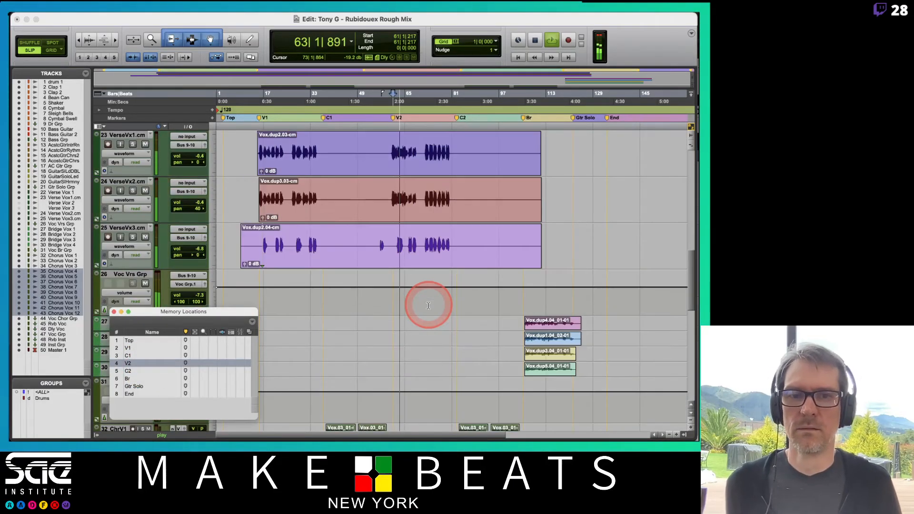
{"action": "scroll", "coordinate": [428, 305], "scroll_direction": "down", "scroll_amount": 2}
{"action": "scroll", "coordinate": [428, 306], "scroll_direction": "up", "scroll_amount": 2}
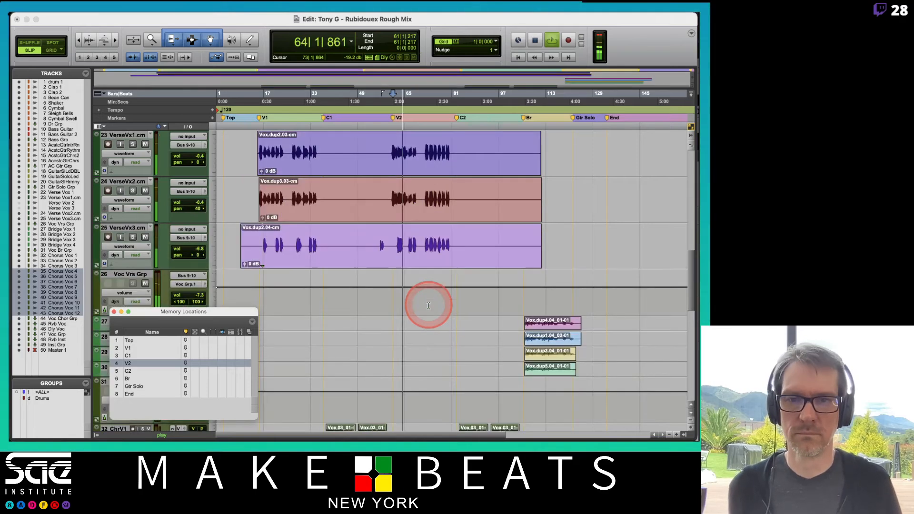
{"action": "scroll", "coordinate": [428, 305], "scroll_direction": "down", "scroll_amount": 1}
{"action": "scroll", "coordinate": [428, 305], "scroll_direction": "down", "scroll_amount": 1}
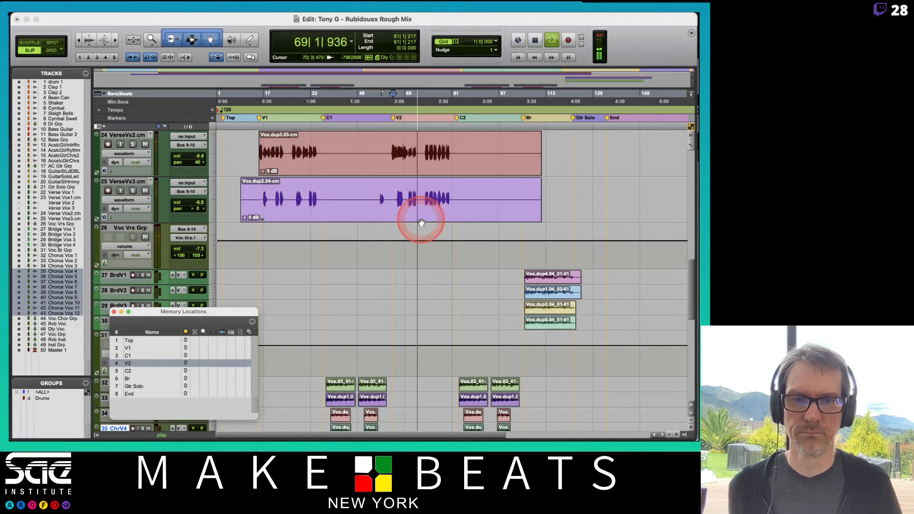
{"action": "scroll", "coordinate": [422, 223], "scroll_direction": "down", "scroll_amount": 5}
{"action": "scroll", "coordinate": [422, 223], "scroll_direction": "up", "scroll_amount": 5}
{"action": "key", "text": "space"}
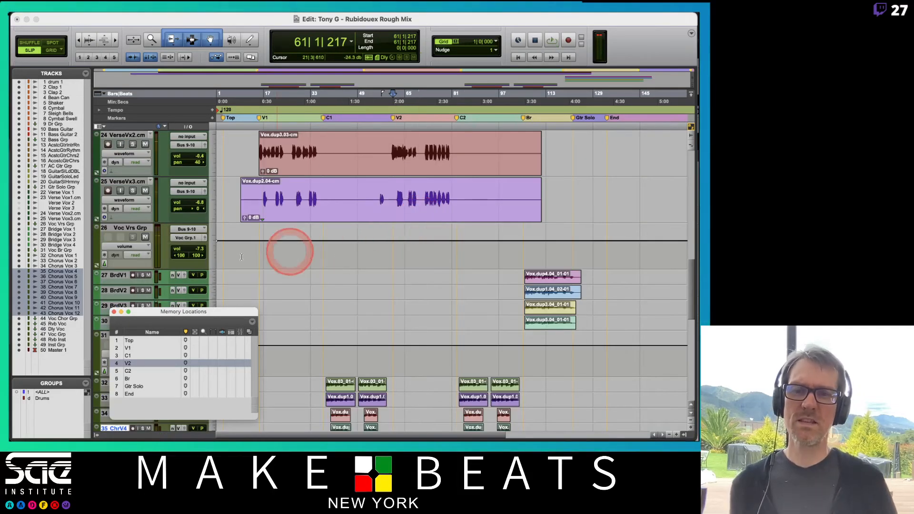
Step: Select the isolated phrase on VerseVx3.cm just before V2, zoom in on it and audition it with the track soloed
{"action": "left_click", "coordinate": [375, 199]}
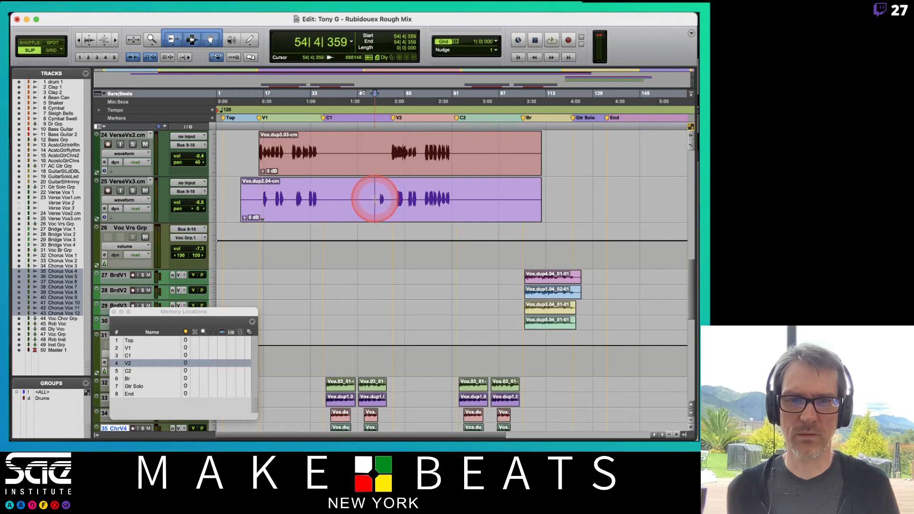
{"action": "left_click_drag", "start_coordinate": [374, 199], "coordinate": [391, 200]}
{"action": "key", "text": "space"}
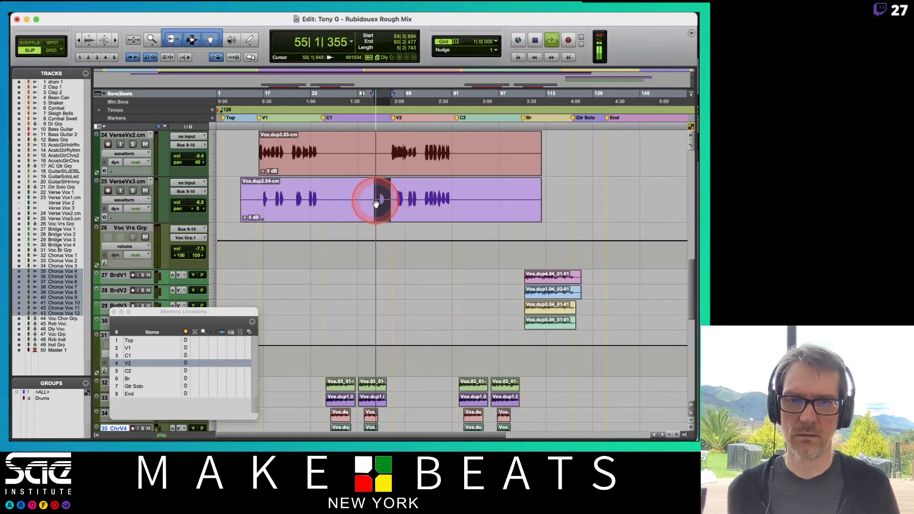
{"action": "key", "text": "t"}
{"action": "key", "text": "t"}
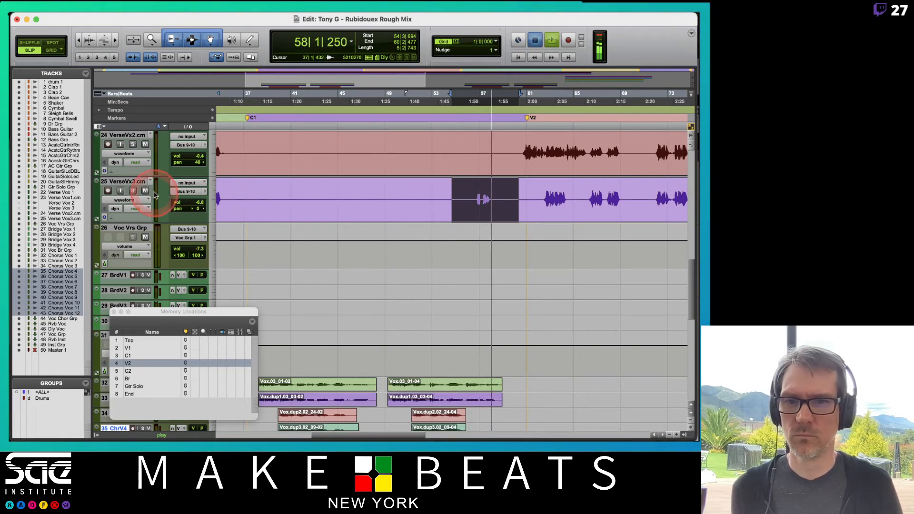
{"action": "key", "text": "space"}
{"action": "left_click", "coordinate": [132, 191]}
{"action": "key", "text": "space"}
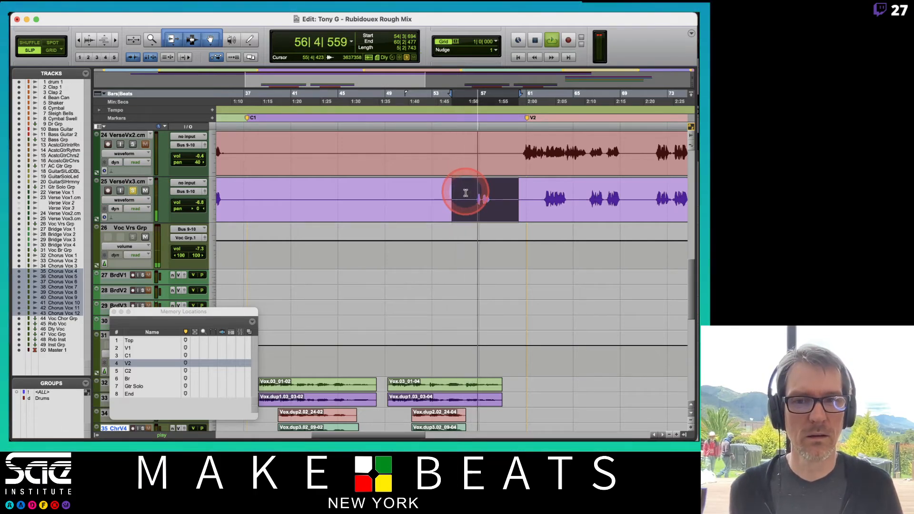
{"action": "key", "text": "space"}
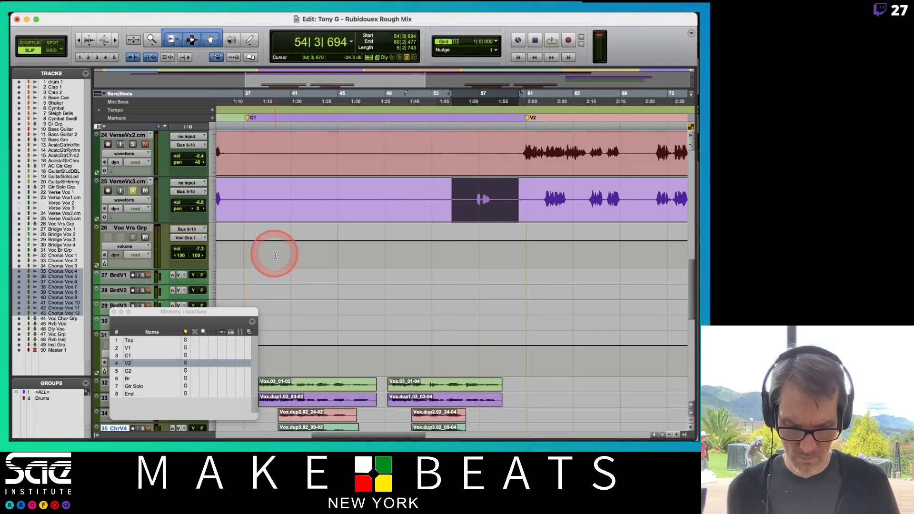
Step: Solo safe the Voc Chor Grp and Voc Grp channels and replay the soloed phrase
{"action": "key", "text": "super+equal"}
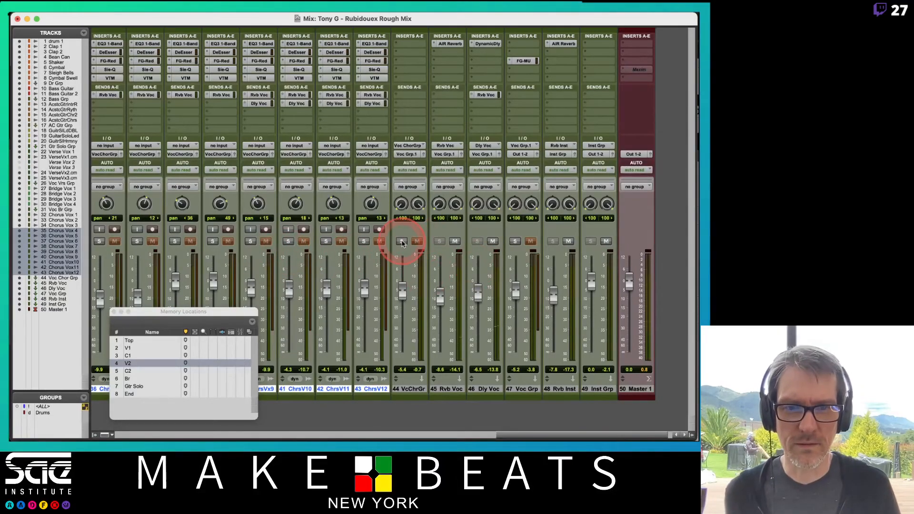
{"action": "left_click", "coordinate": [417, 242]}
{"action": "left_click", "coordinate": [513, 241]}
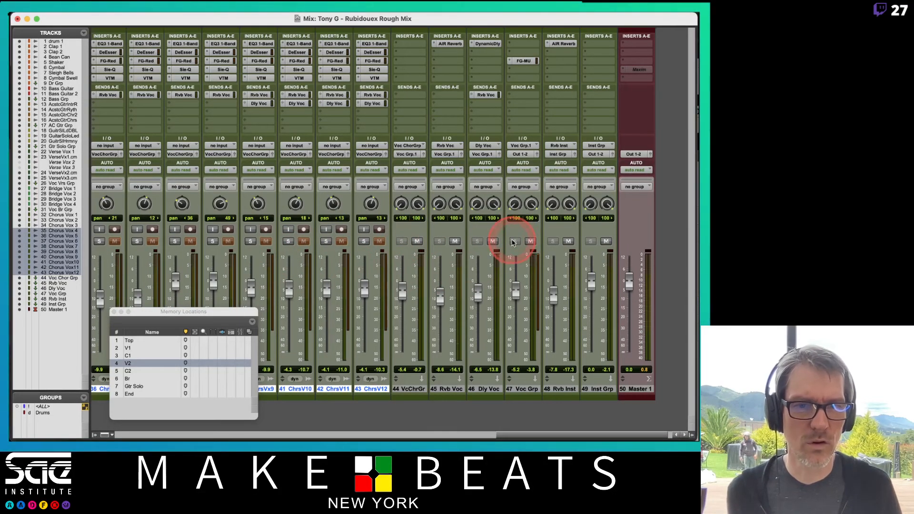
{"action": "key", "text": "space"}
Step: Stop playback and delete the VerseVx3.cm audio from just before V2 back to about the start of C1
{"action": "key", "text": "super+equal"}
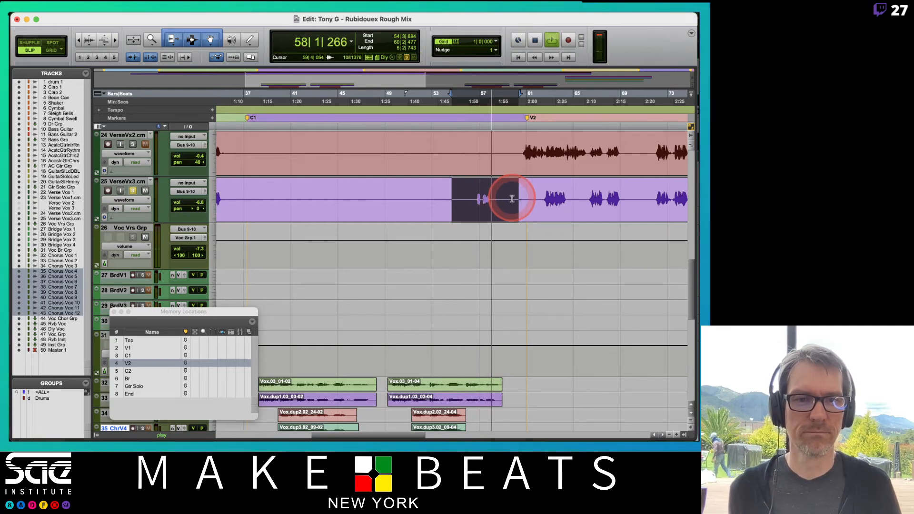
{"action": "key", "text": "space"}
{"action": "left_click_drag", "start_coordinate": [521, 199], "coordinate": [251, 206]}
{"action": "key", "text": "Delete"}
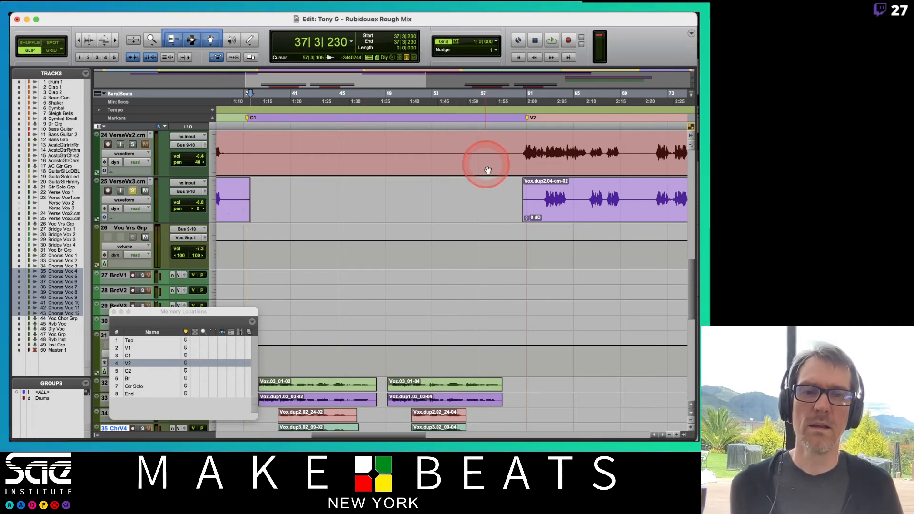
Step: Examine the verse vocal tracks and Voc Vrs Grp across C1, V2 and the start of C2
{"action": "scroll", "coordinate": [491, 178], "scroll_direction": "right", "scroll_amount": 3}
{"action": "scroll", "coordinate": [491, 178], "scroll_direction": "left", "scroll_amount": 4}
{"action": "scroll", "coordinate": [490, 179], "scroll_direction": "up", "scroll_amount": 5}
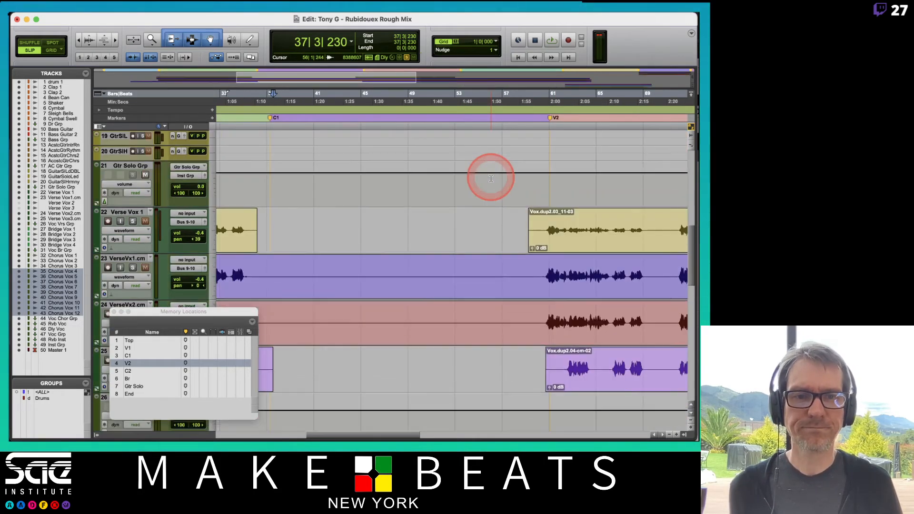
{"action": "scroll", "coordinate": [491, 178], "scroll_direction": "down", "scroll_amount": 1}
{"action": "scroll", "coordinate": [491, 178], "scroll_direction": "right", "scroll_amount": 5}
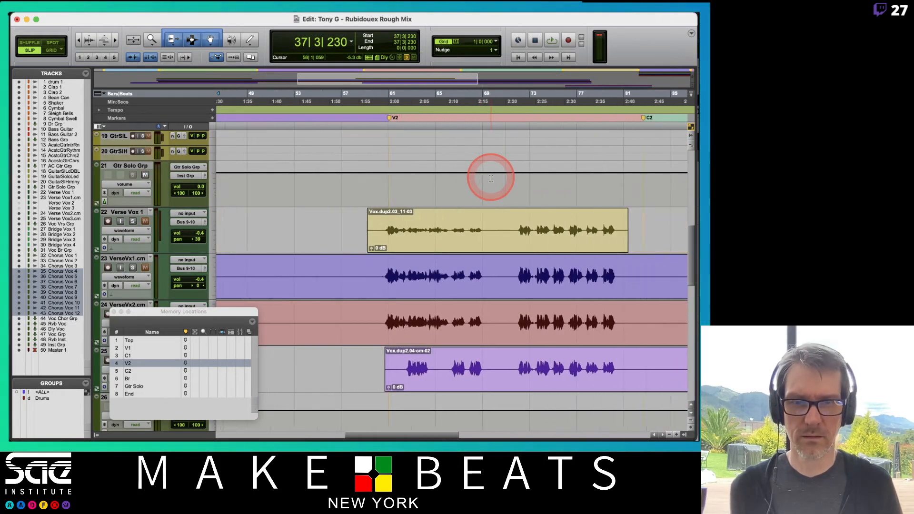
{"action": "scroll", "coordinate": [490, 179], "scroll_direction": "left", "scroll_amount": 3}
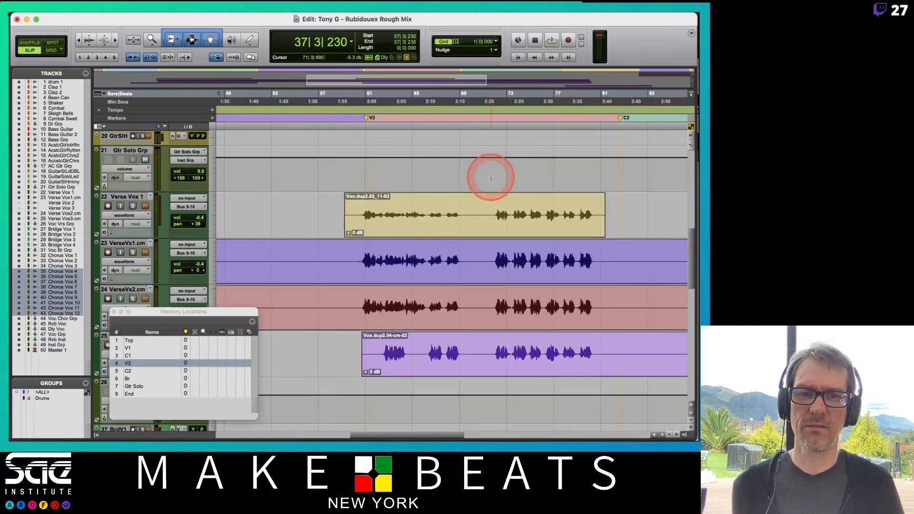
{"action": "scroll", "coordinate": [490, 178], "scroll_direction": "down", "scroll_amount": 5}
{"action": "scroll", "coordinate": [491, 178], "scroll_direction": "up", "scroll_amount": 2}
{"action": "scroll", "coordinate": [491, 179], "scroll_direction": "down", "scroll_amount": 1}
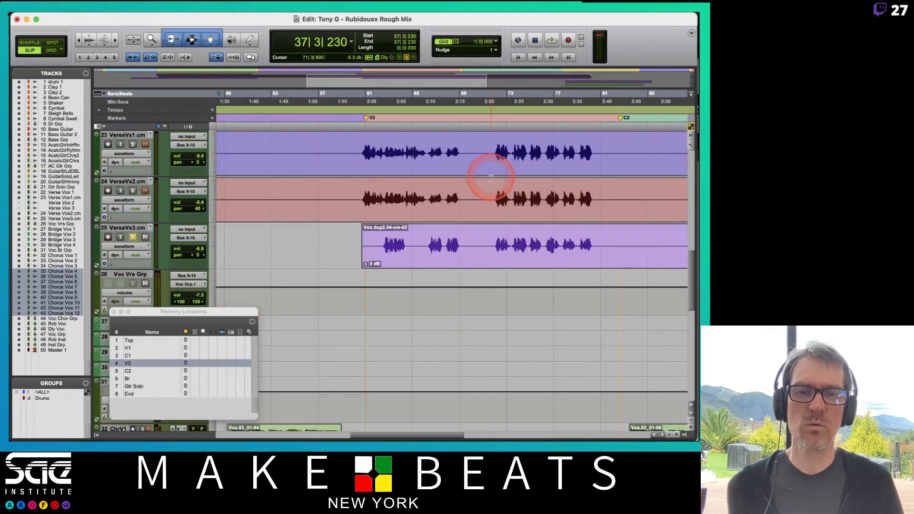
{"action": "scroll", "coordinate": [490, 178], "scroll_direction": "up", "scroll_amount": 1}
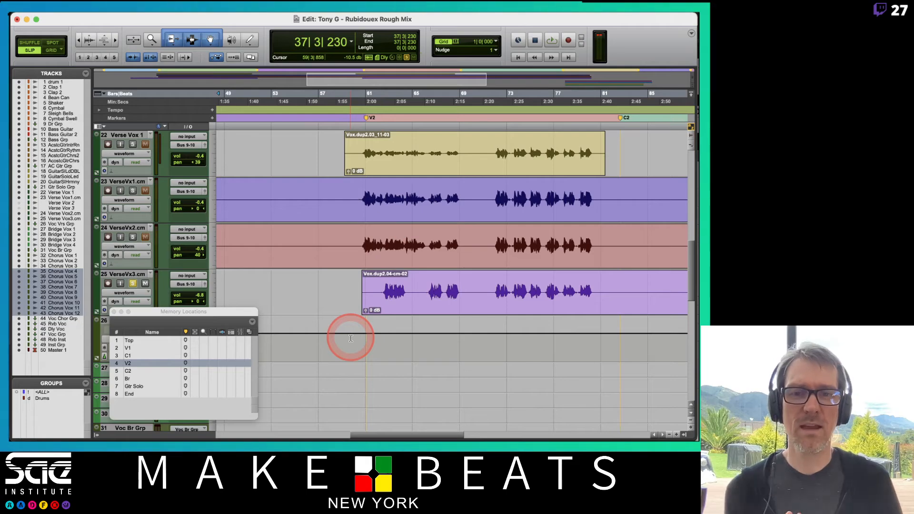
Step: Switch to the Mix window, close Memory Locations and insert a multi-mono Trim plug-in on Voc Vrs Grp
{"action": "key", "text": "super+equal"}
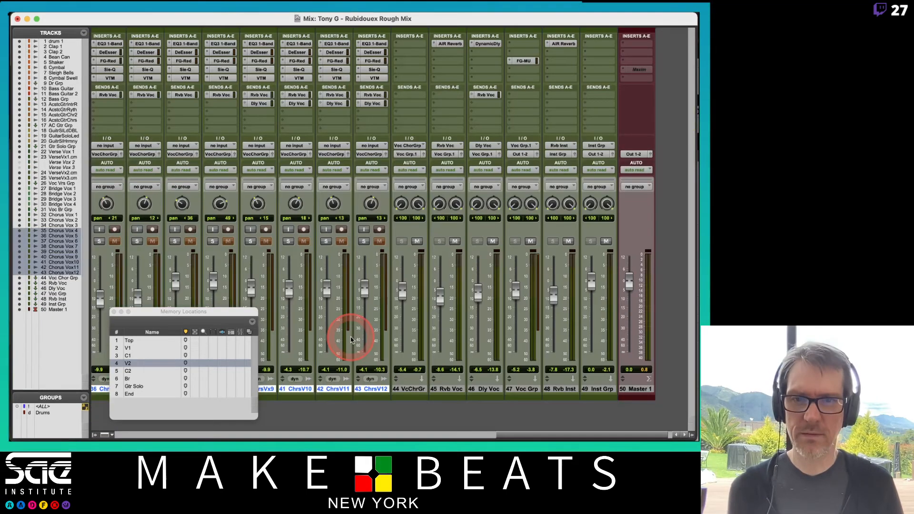
{"action": "left_click", "coordinate": [114, 312]}
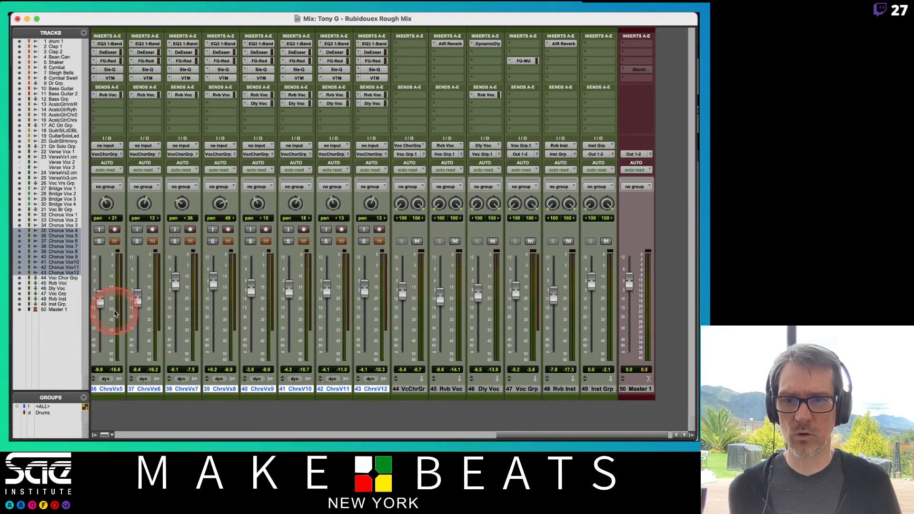
{"action": "scroll", "coordinate": [322, 301], "scroll_direction": "left", "scroll_amount": 10}
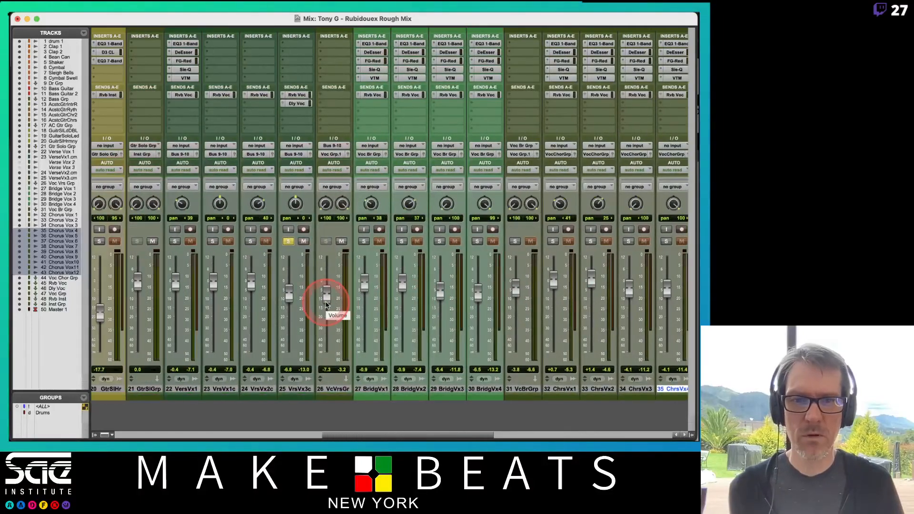
{"action": "left_click", "coordinate": [331, 78]}
{"action": "mouse_move", "coordinate": [427, 112]}
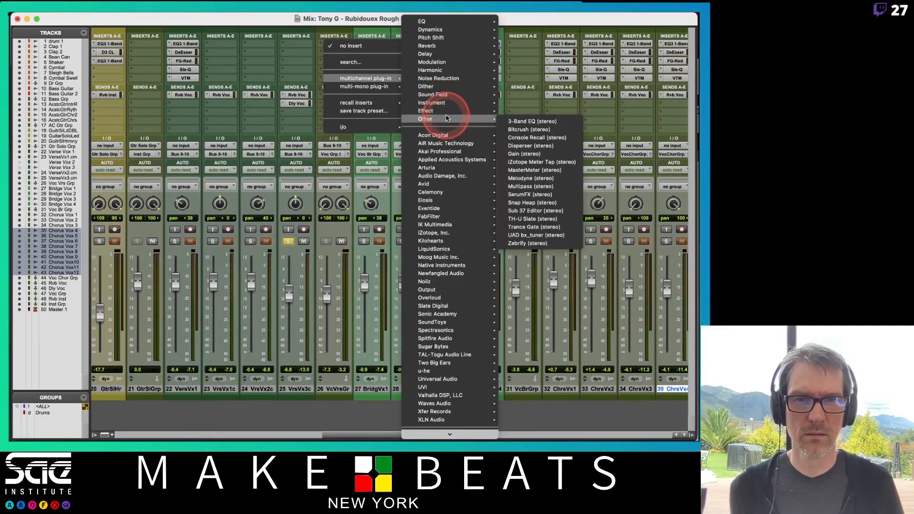
{"action": "mouse_move", "coordinate": [383, 87]}
{"action": "mouse_move", "coordinate": [445, 187]}
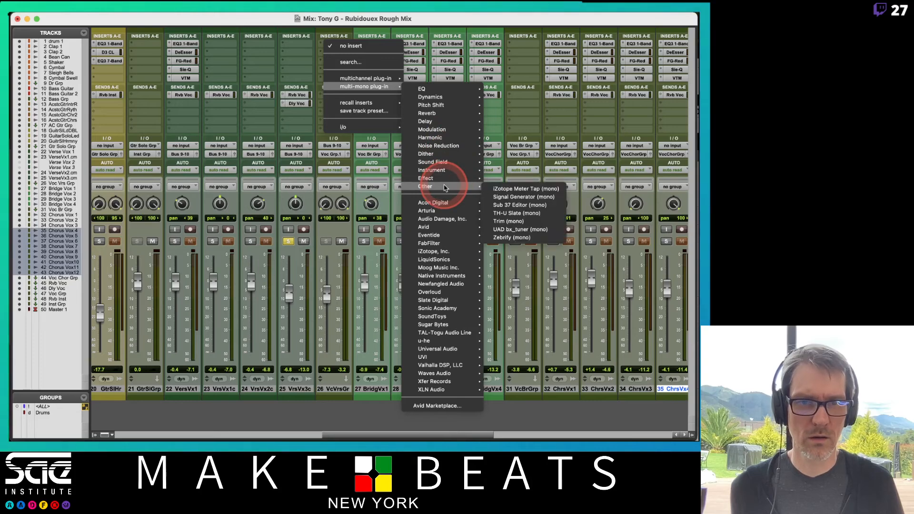
{"action": "left_click", "coordinate": [540, 224]}
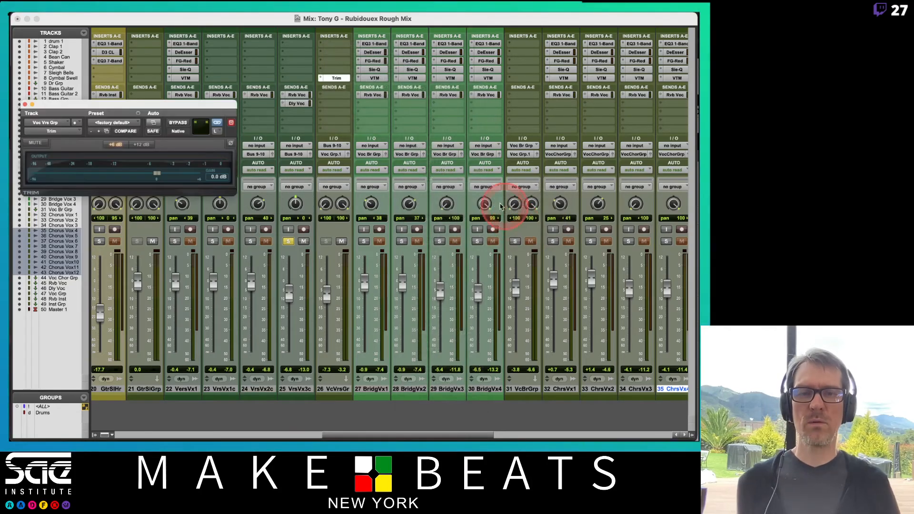
Step: Set the Trim range to +12 dB, enable automation for its gain and close the plug-in window
{"action": "left_click", "coordinate": [141, 145]}
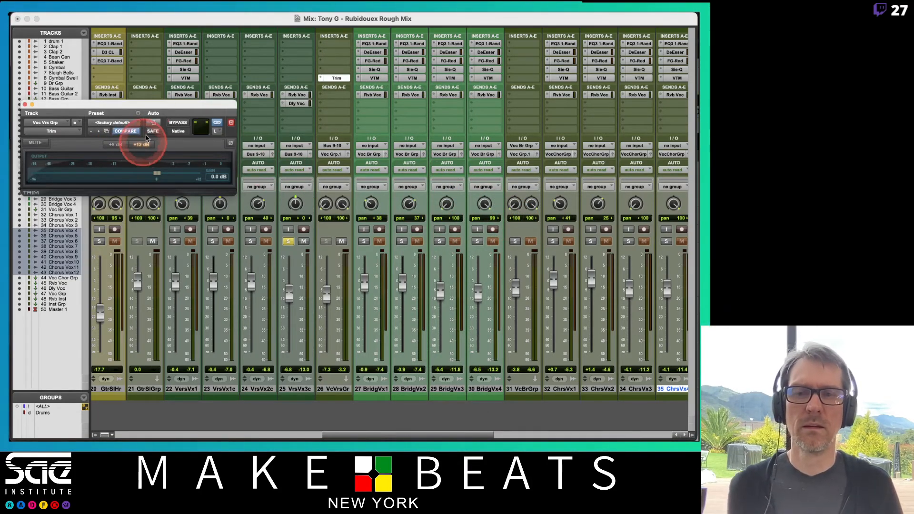
{"action": "left_click_drag", "start_coordinate": [157, 104], "coordinate": [198, 128]}
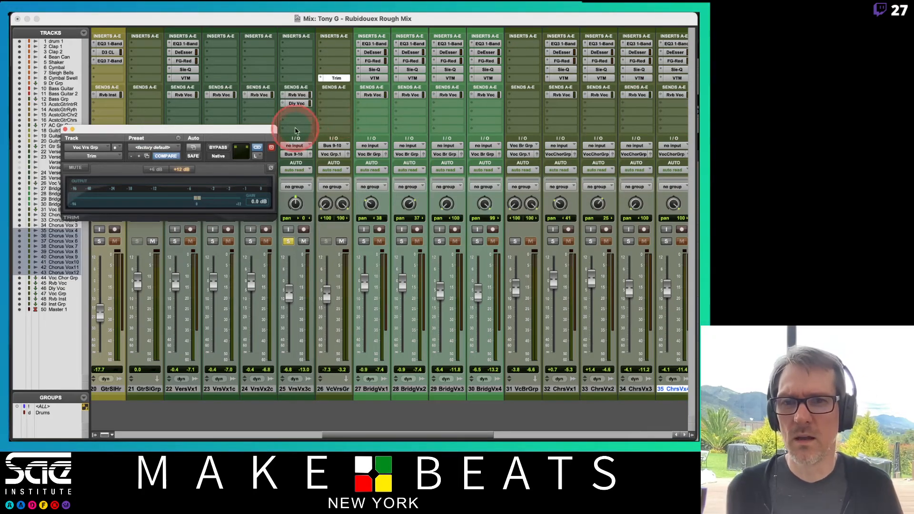
{"action": "right_click", "coordinate": [198, 198]}
{"action": "left_click", "coordinate": [231, 206]}
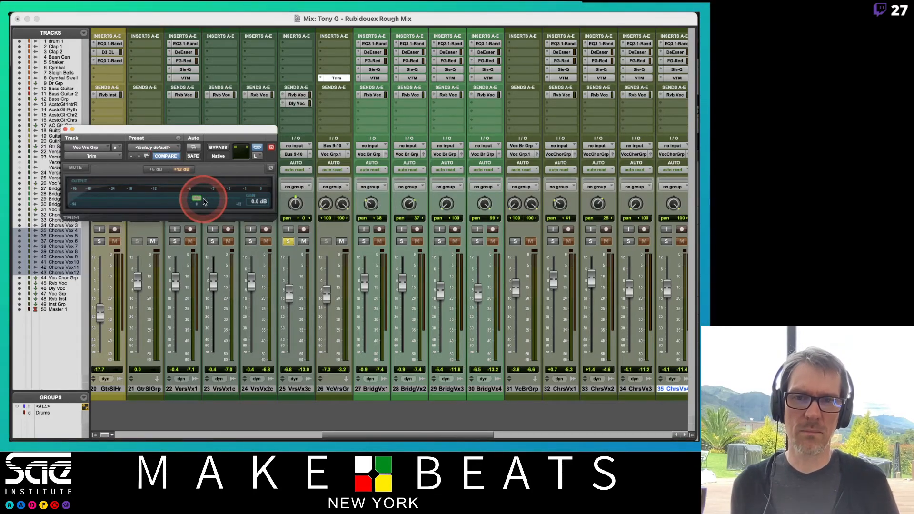
{"action": "left_click", "coordinate": [66, 129]}
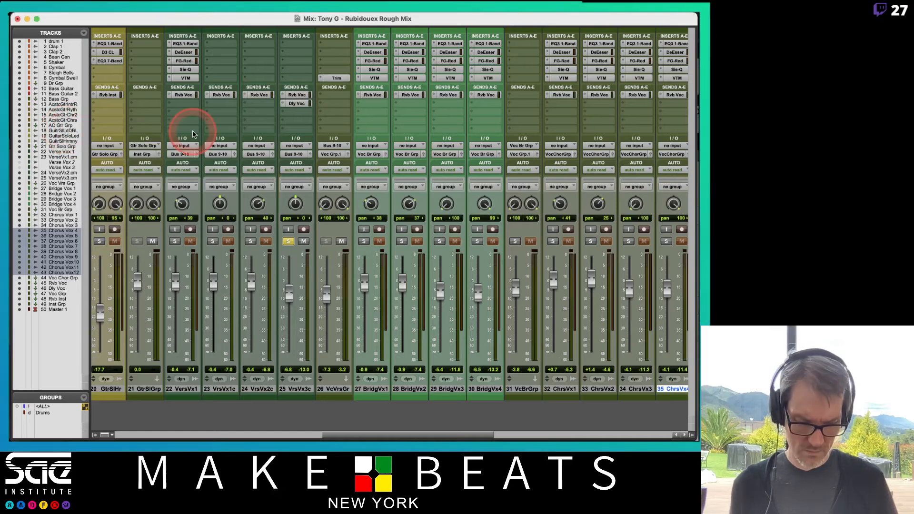
Step: Return to the Edit window and display the Trim Gain automation on the Voc Vrs Grp track
{"action": "key", "text": "super+equal"}
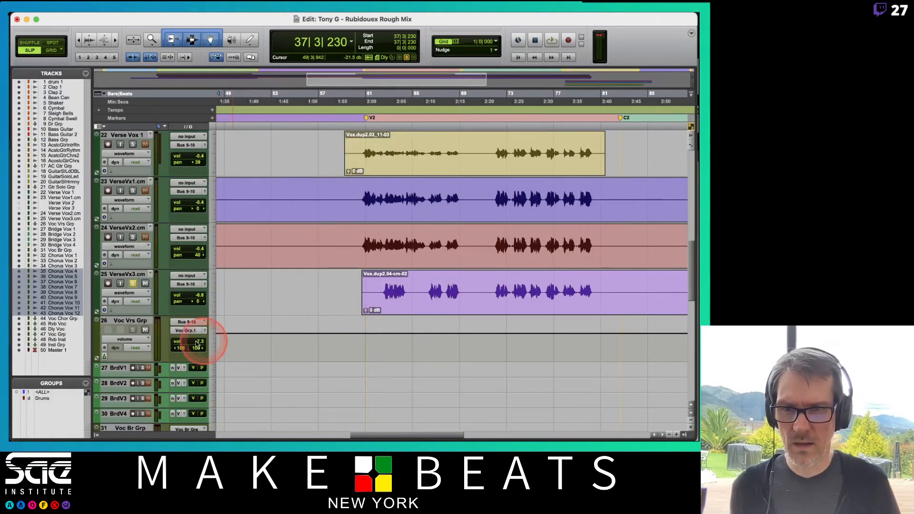
{"action": "left_click", "coordinate": [125, 339]}
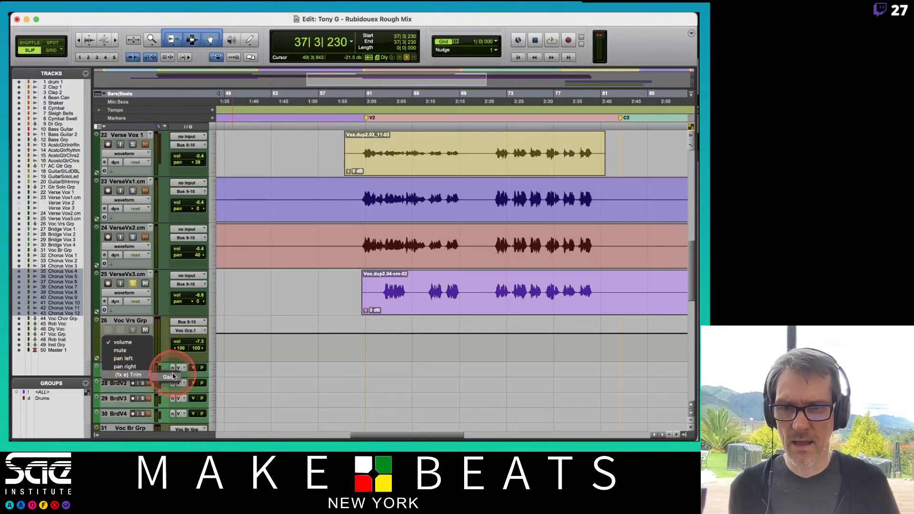
{"action": "left_click", "coordinate": [165, 375]}
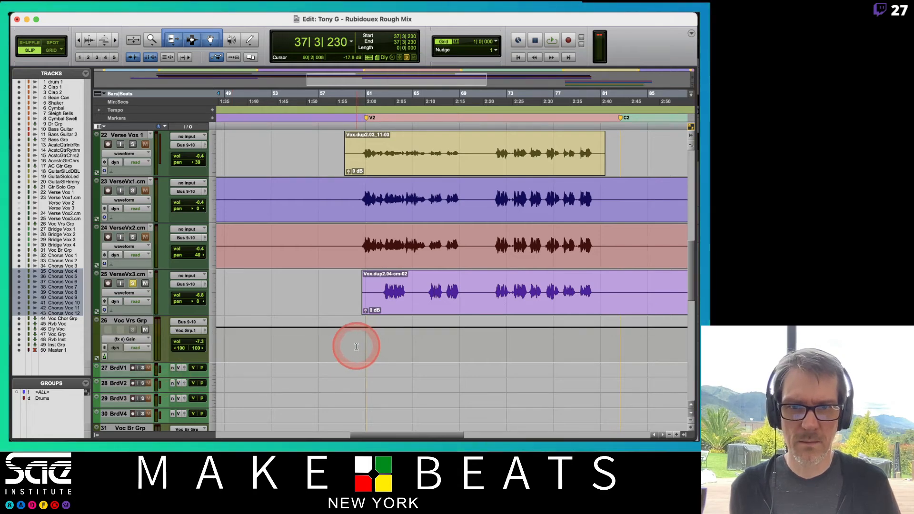
Step: Lower the Trim gain automation on Voc Vrs Grp slightly across V2, from about bar 60 to bar 82
{"action": "left_click_drag", "start_coordinate": [357, 348], "coordinate": [613, 348]}
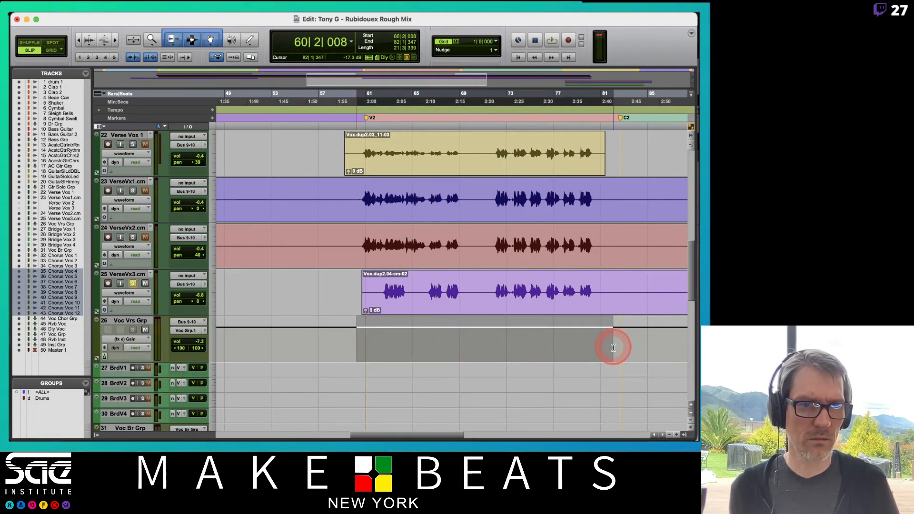
{"action": "left_click_drag", "start_coordinate": [543, 316], "coordinate": [543, 317]}
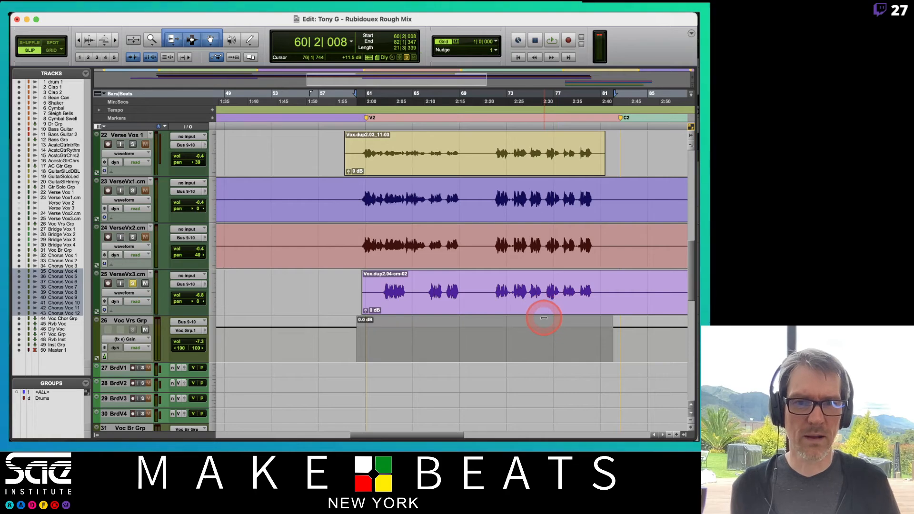
{"action": "left_click", "coordinate": [375, 318]}
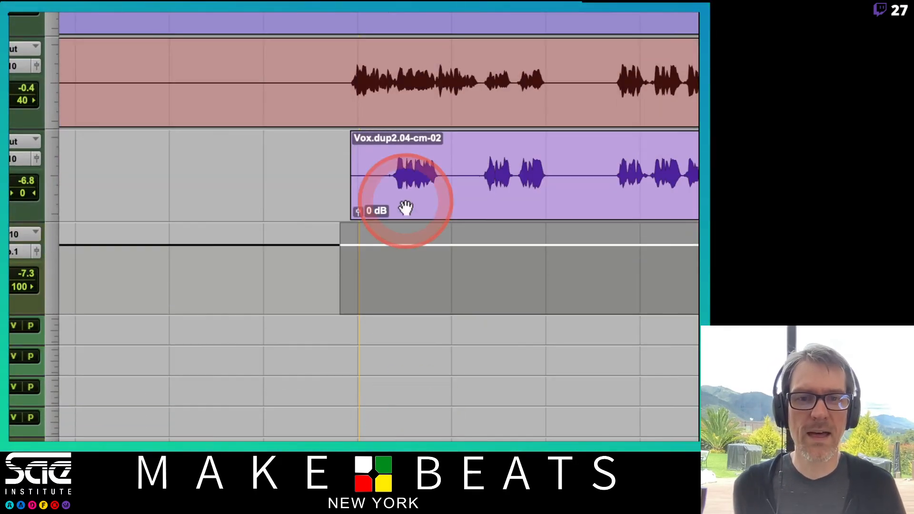
{"action": "left_click_drag", "start_coordinate": [416, 231], "coordinate": [416, 231]}
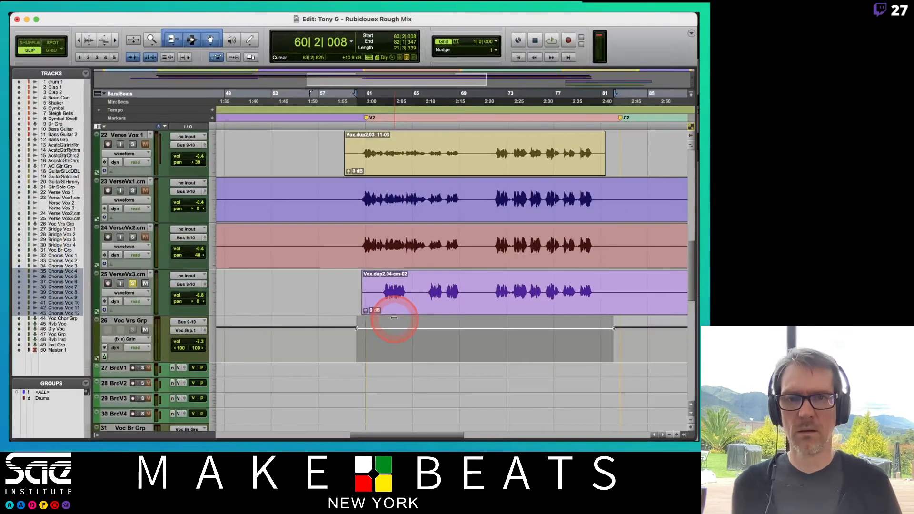
{"action": "left_click", "coordinate": [313, 338]}
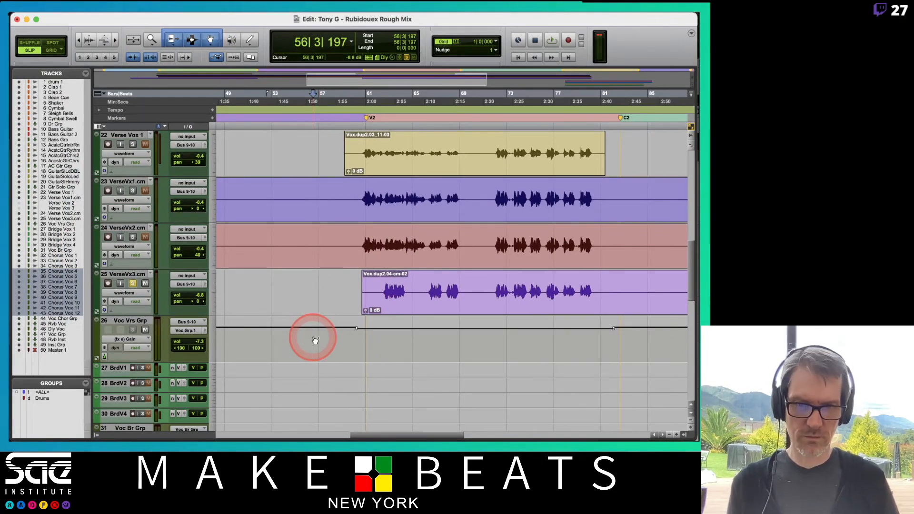
Step: Show the whole song with the Memory Locations list open, play briefly from location V1 and stop
{"action": "key", "text": "super+bracketleft"}
{"action": "key", "text": "super+bracketleft"}
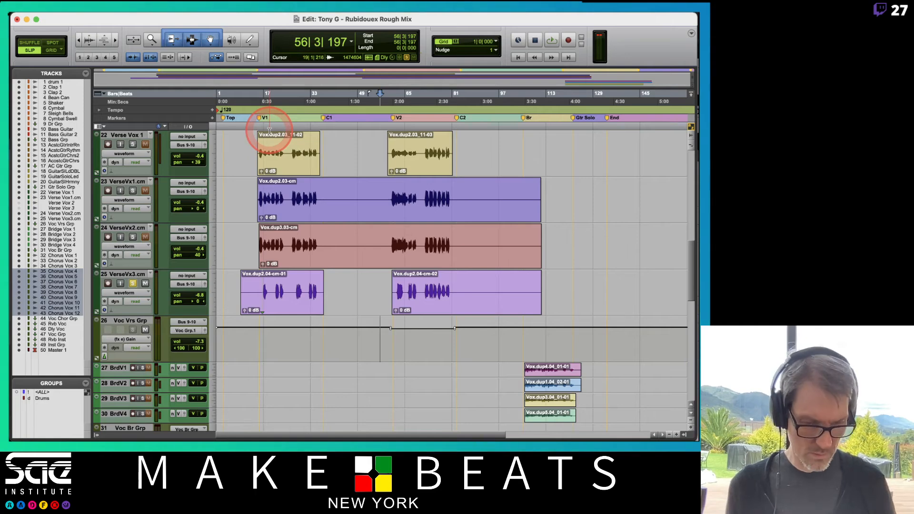
{"action": "key", "text": "super+KP_5"}
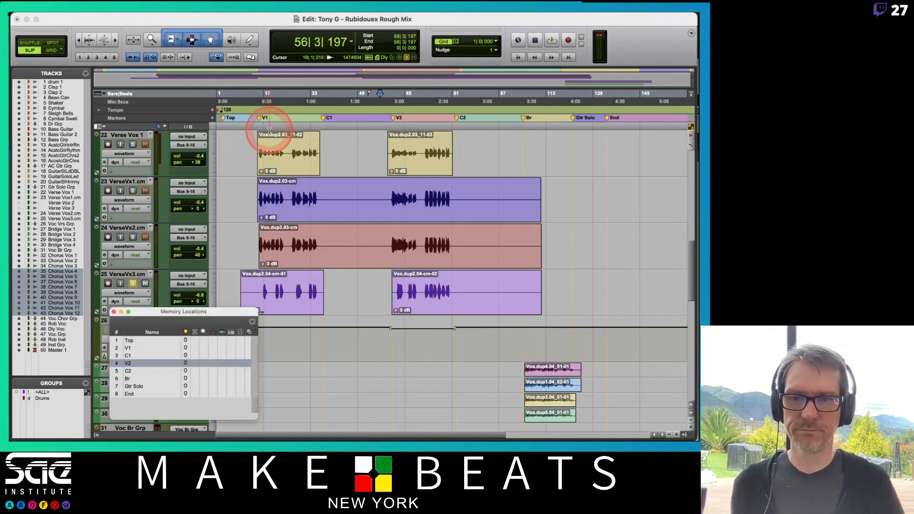
{"action": "left_click", "coordinate": [159, 350]}
{"action": "key", "text": "space"}
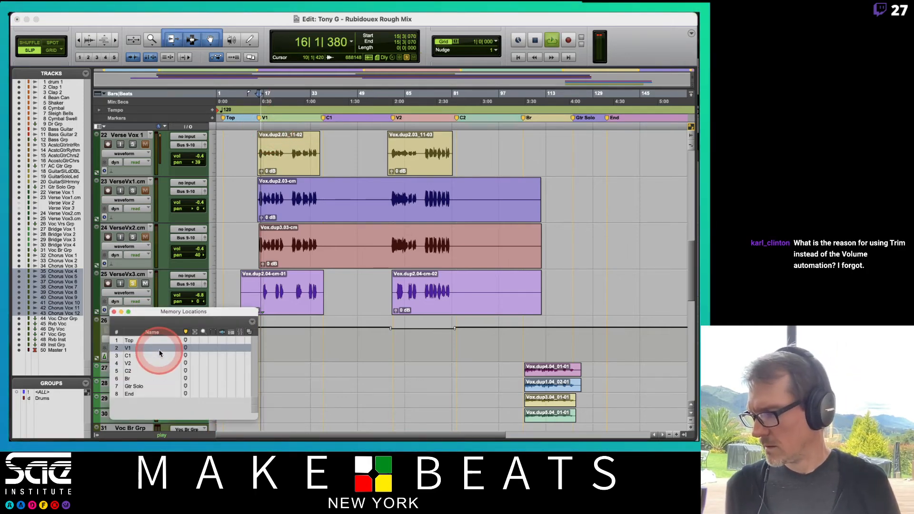
{"action": "key", "text": "space"}
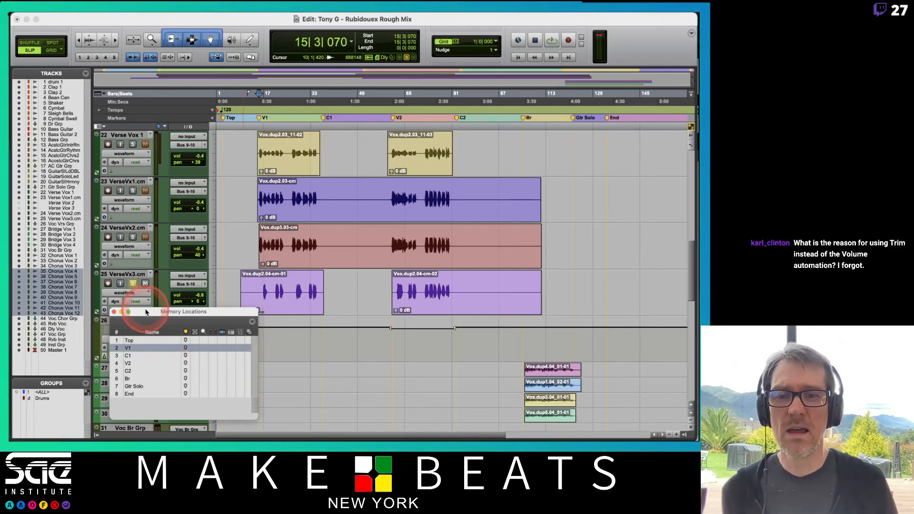
Step: Move Memory Locations clear of the track controls, unsolo VerseVx3.cm and compare playback from V1 and V2
{"action": "left_click_drag", "start_coordinate": [143, 312], "coordinate": [234, 332]}
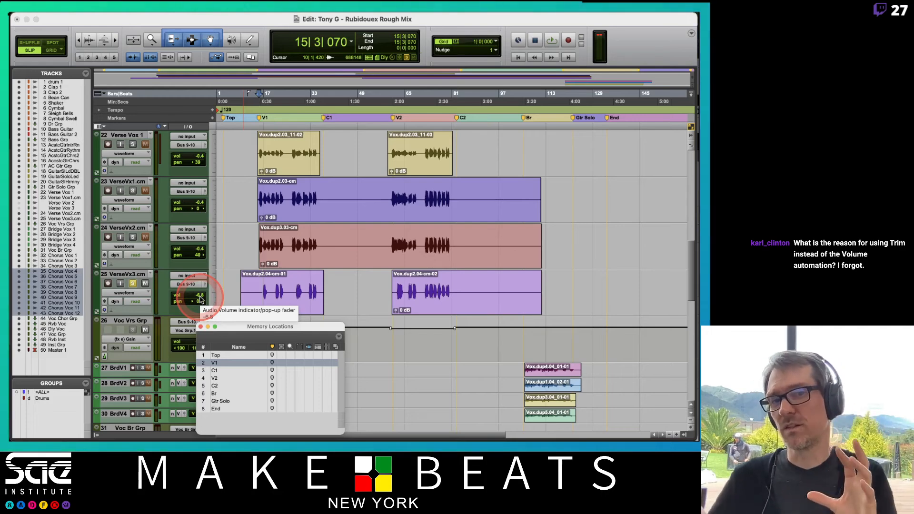
{"action": "left_click", "coordinate": [133, 284]}
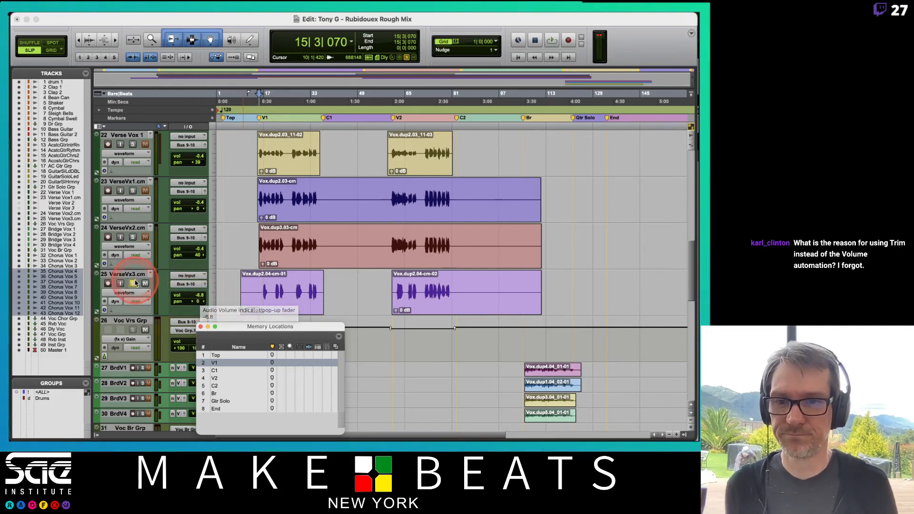
{"action": "key", "text": "space"}
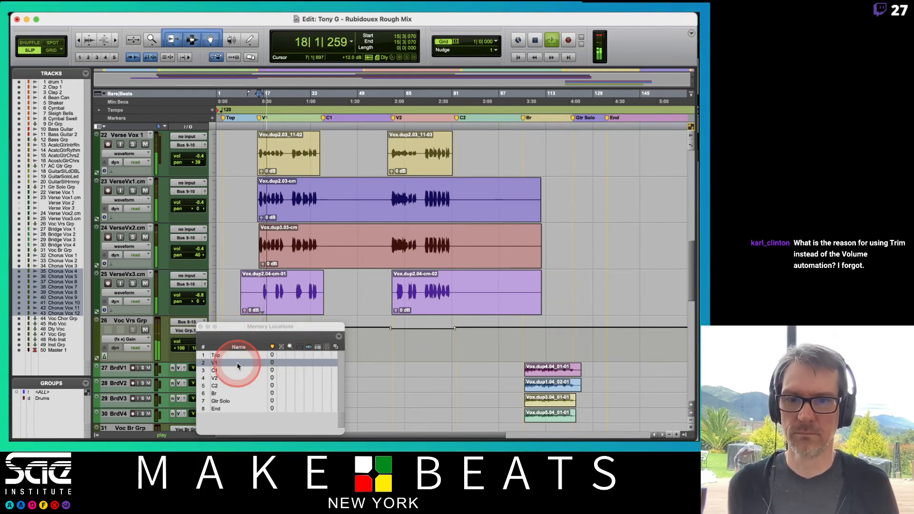
{"action": "key", "text": "space"}
{"action": "left_click", "coordinate": [229, 378]}
{"action": "key", "text": "space"}
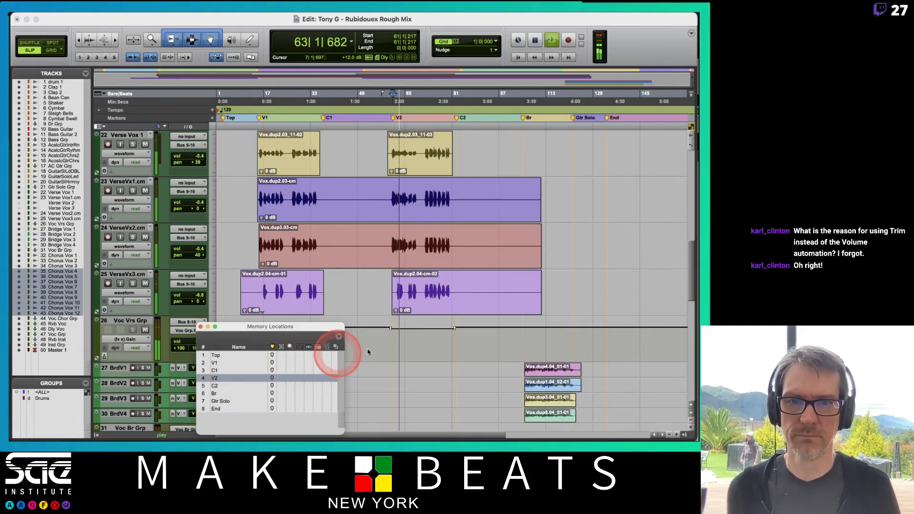
Step: Remove the V2 gain change from Voc Vrs Grp and replay the mix from just before V2, then stop
{"action": "left_click", "coordinate": [381, 346]}
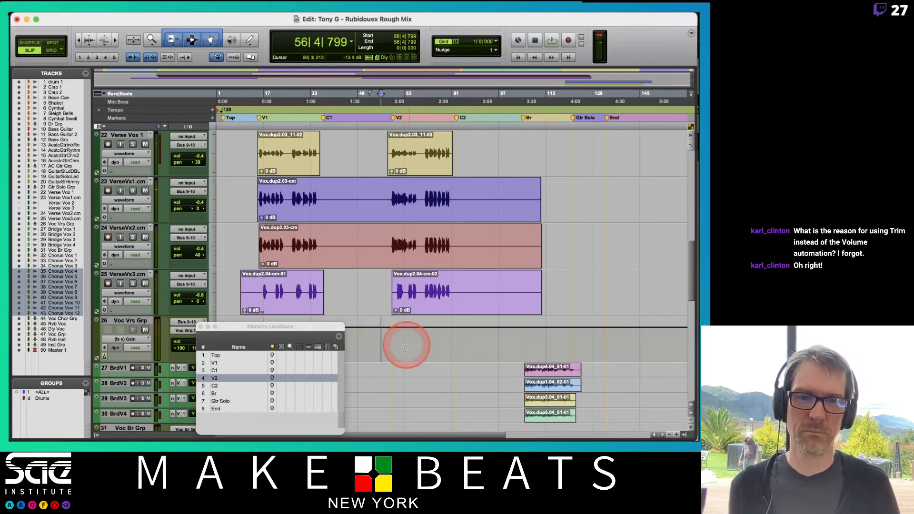
{"action": "left_click", "coordinate": [389, 342]}
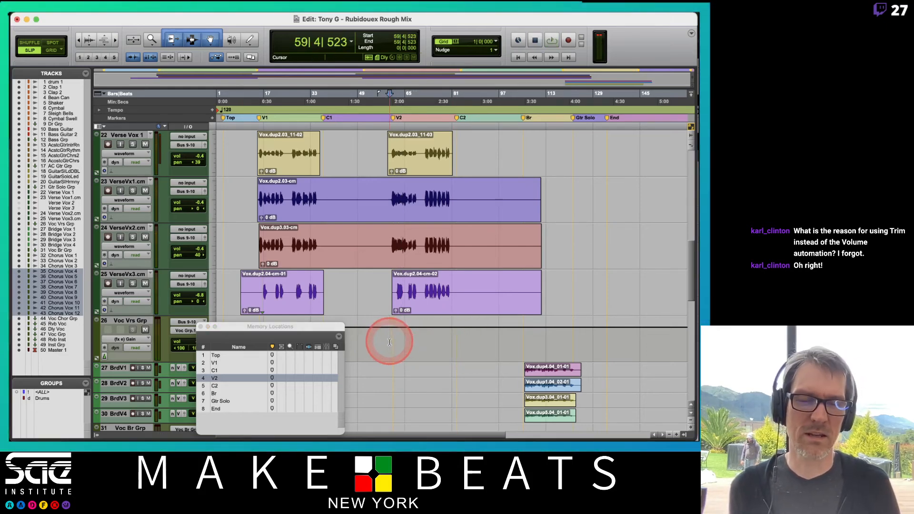
{"action": "key", "text": "space"}
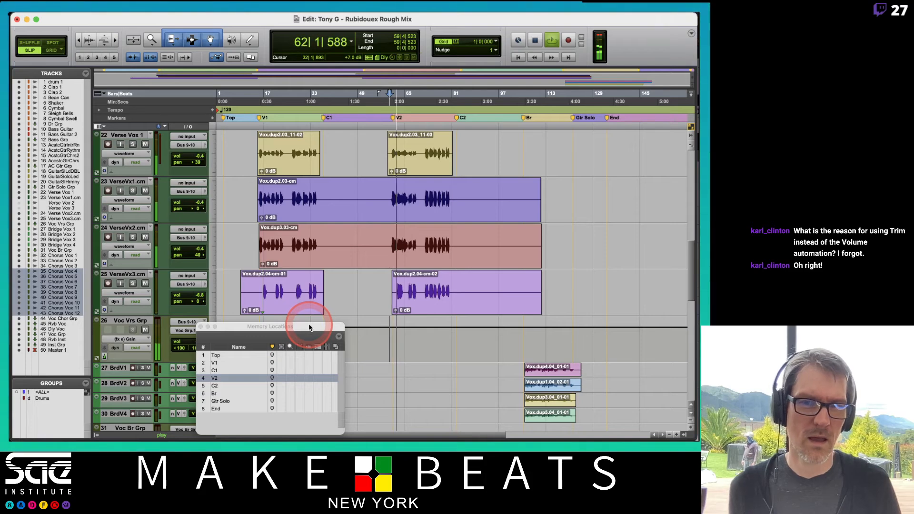
{"action": "key", "text": "space"}
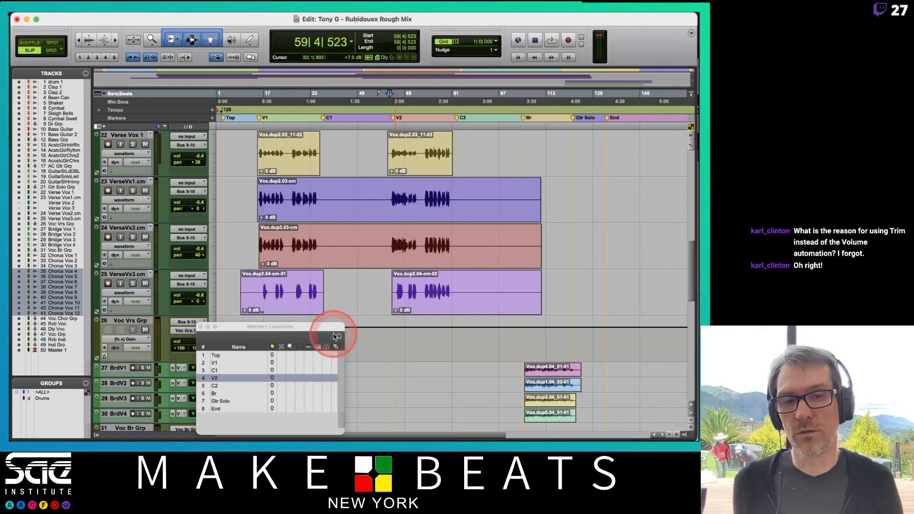
Step: Play the mix from memory location C2 and continue from Br, keeping Memory Locations clear of the timeline
{"action": "left_click_drag", "start_coordinate": [338, 327], "coordinate": [348, 310]}
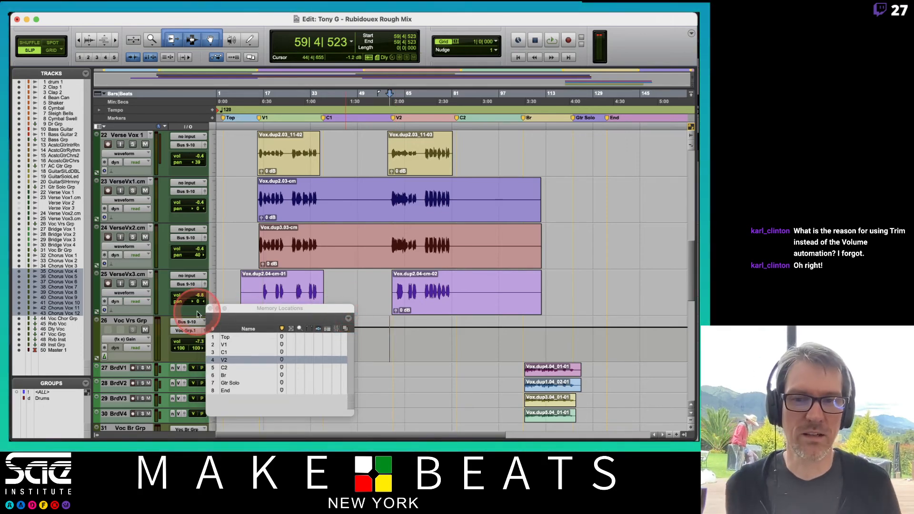
{"action": "left_click", "coordinate": [234, 370]}
{"action": "key", "text": "space"}
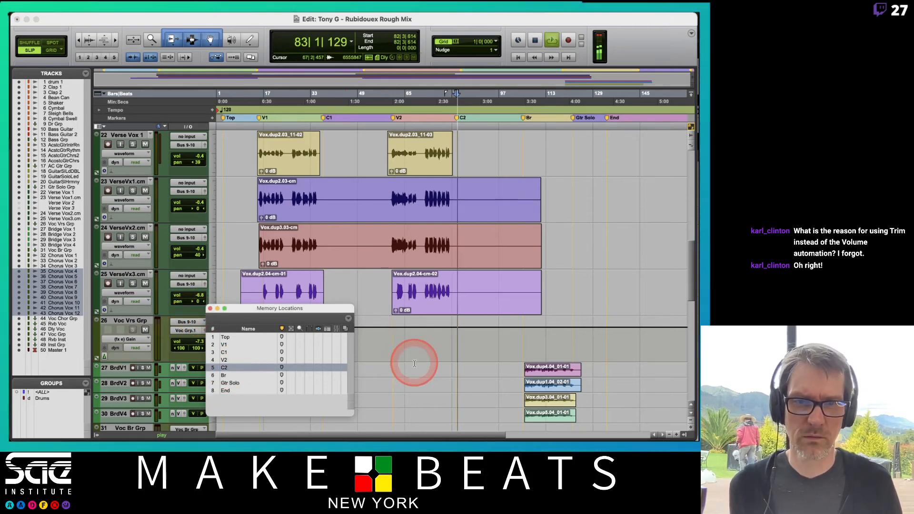
{"action": "scroll", "coordinate": [414, 364], "scroll_direction": "left", "scroll_amount": 5}
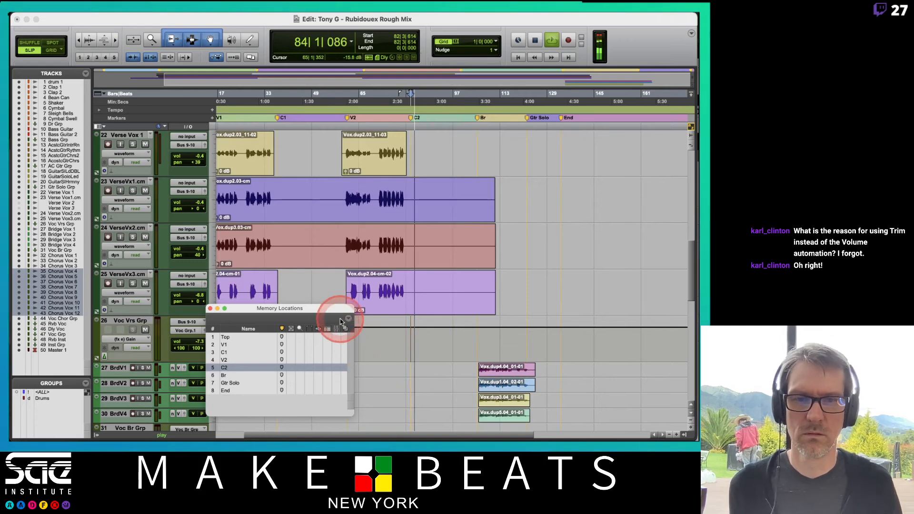
{"action": "left_click_drag", "start_coordinate": [342, 310], "coordinate": [330, 279]}
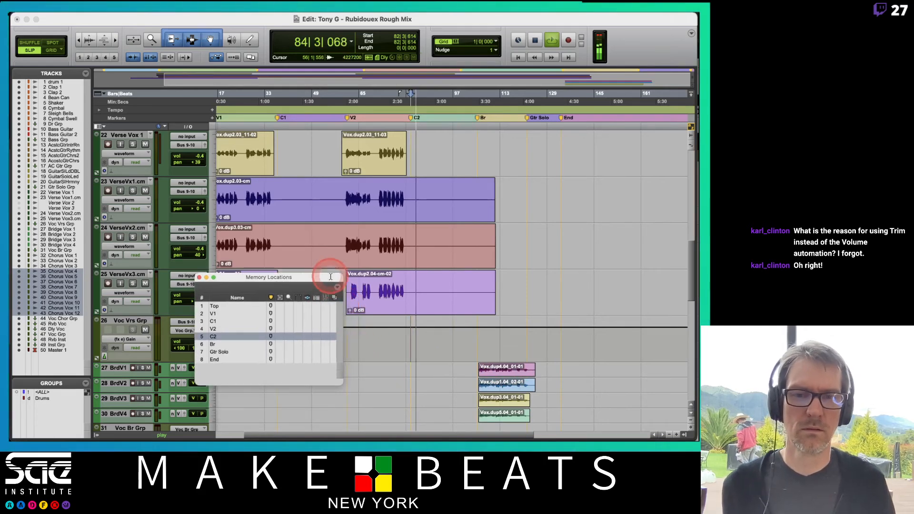
{"action": "left_click", "coordinate": [215, 344]}
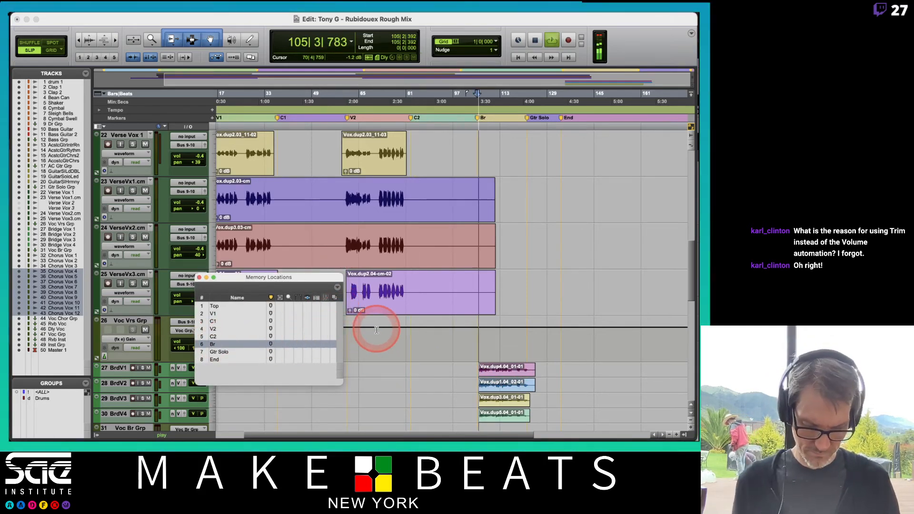
Step: During bridge playback, lower Bridge Vox 3 to -9.1 dB, Bridge Vox 4 to -9.9 dB and Voc Br Grp to -4.1 dB, and stop
{"action": "key", "text": "super+equal"}
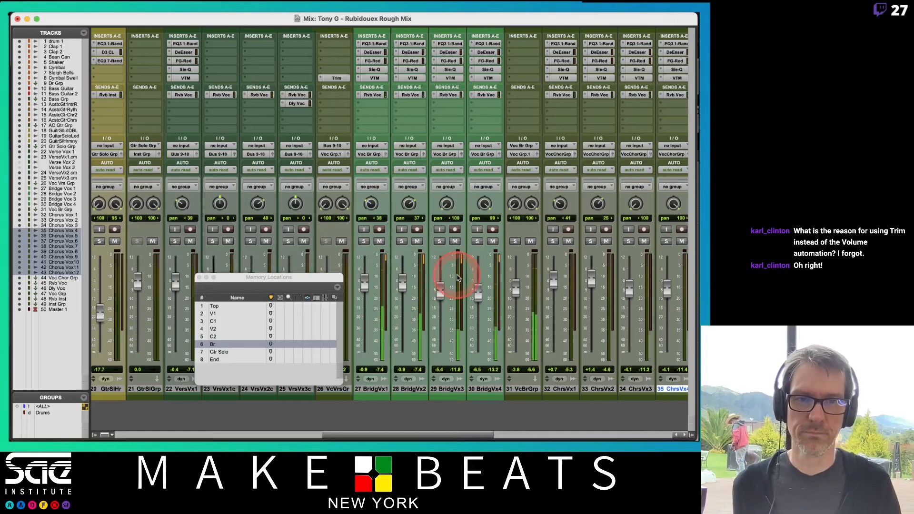
{"action": "scroll", "coordinate": [455, 276], "scroll_direction": "right", "scroll_amount": 3}
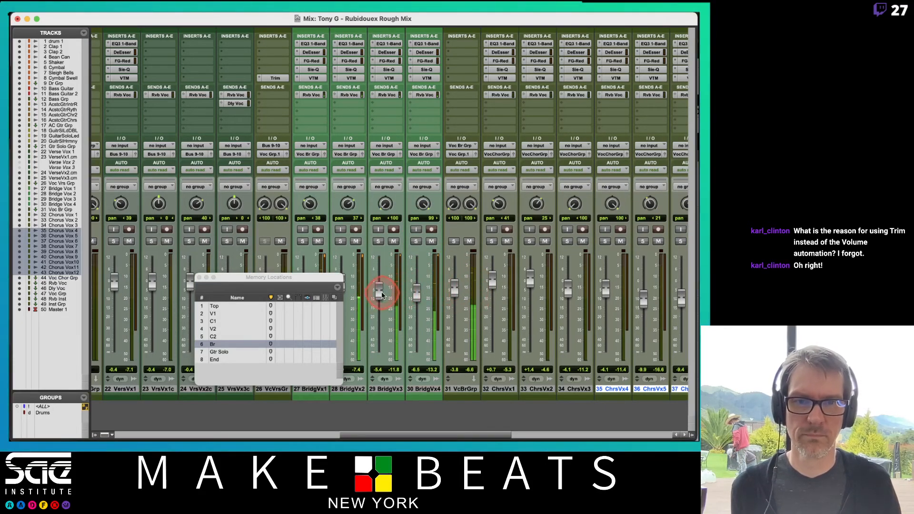
{"action": "left_click_drag", "start_coordinate": [379, 291], "coordinate": [456, 292]}
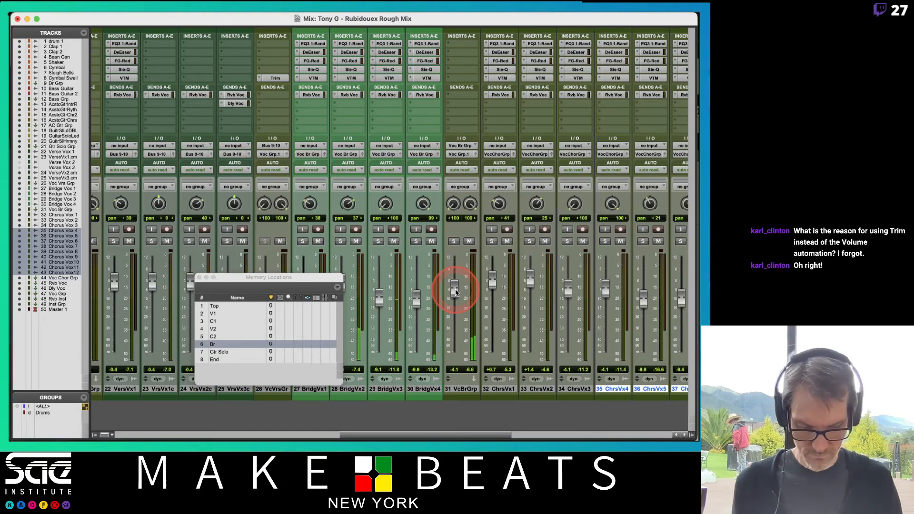
{"action": "key", "text": "super+equal"}
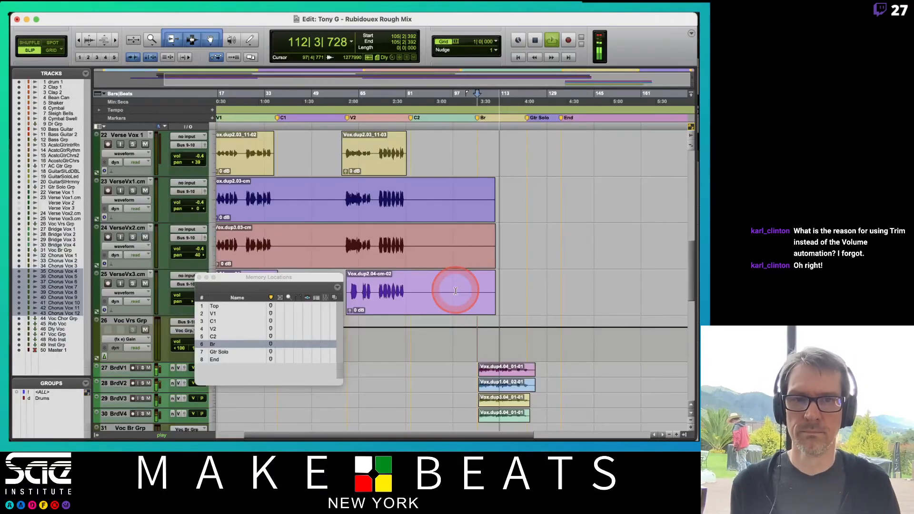
{"action": "scroll", "coordinate": [480, 291], "scroll_direction": "right", "scroll_amount": 5}
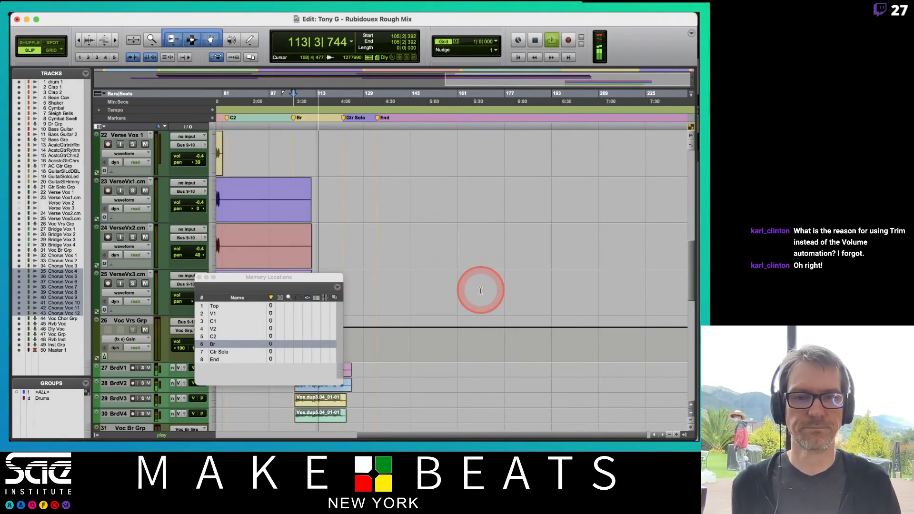
{"action": "scroll", "coordinate": [480, 291], "scroll_direction": "up", "scroll_amount": 5}
{"action": "key", "text": "space"}
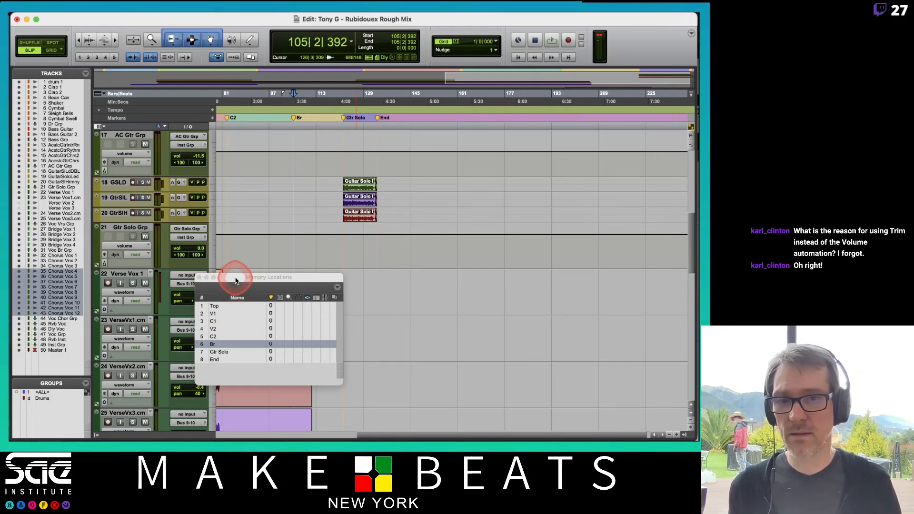
Step: Locate to Gtr Solo, pull the Gtr Solo Grp fader fully down and lower Guitar Solo Lead DBL to -14.7 dB
{"action": "left_click_drag", "start_coordinate": [236, 281], "coordinate": [243, 309]}
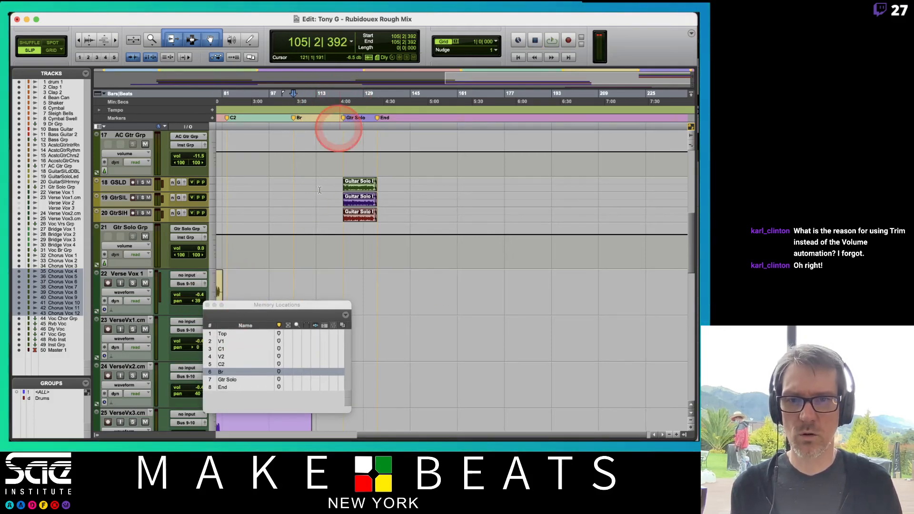
{"action": "left_click", "coordinate": [244, 381]}
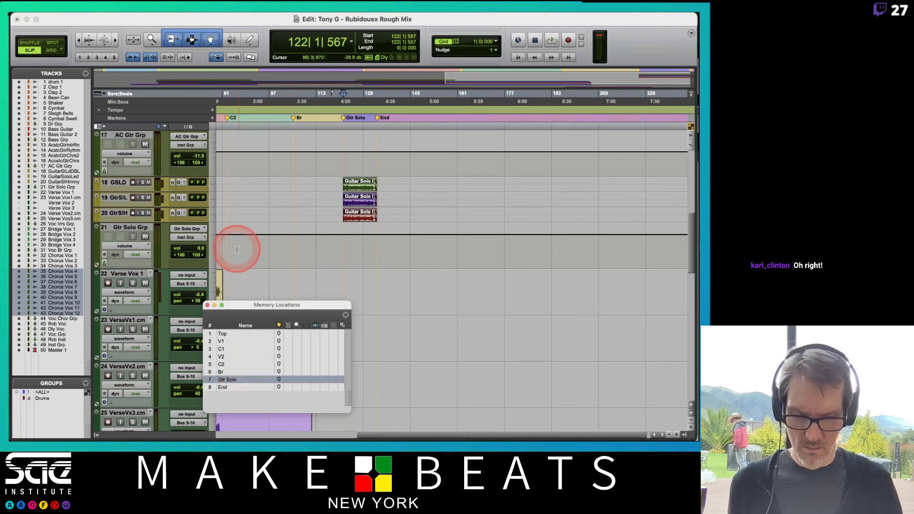
{"action": "key", "text": "super+equal"}
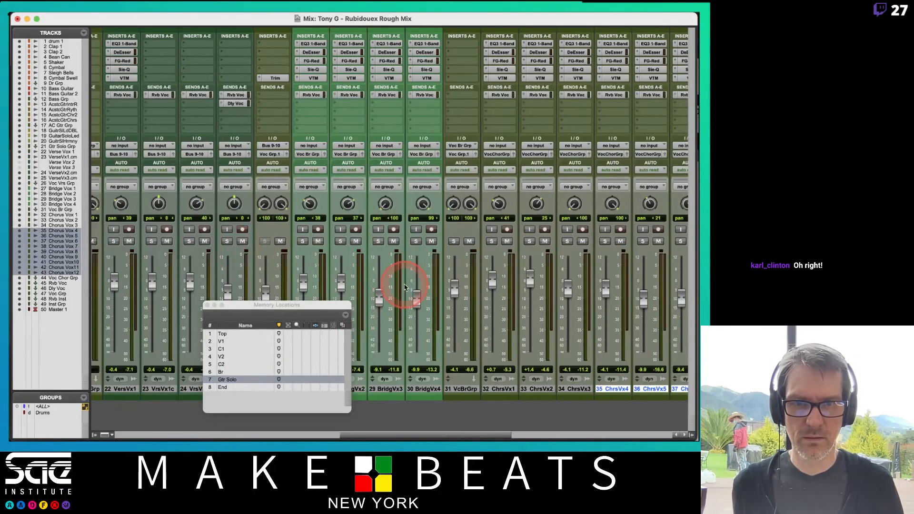
{"action": "scroll", "coordinate": [416, 288], "scroll_direction": "left", "scroll_amount": 15}
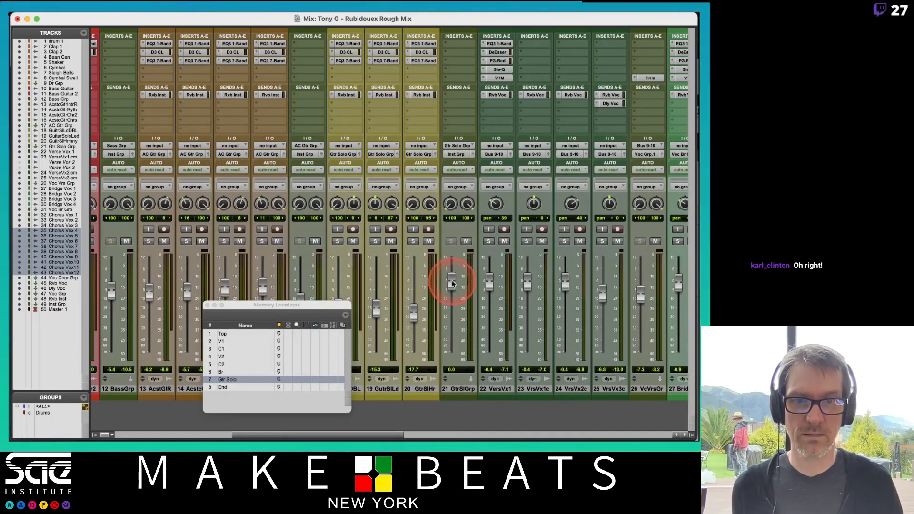
{"action": "left_click_drag", "start_coordinate": [450, 281], "coordinate": [459, 391]}
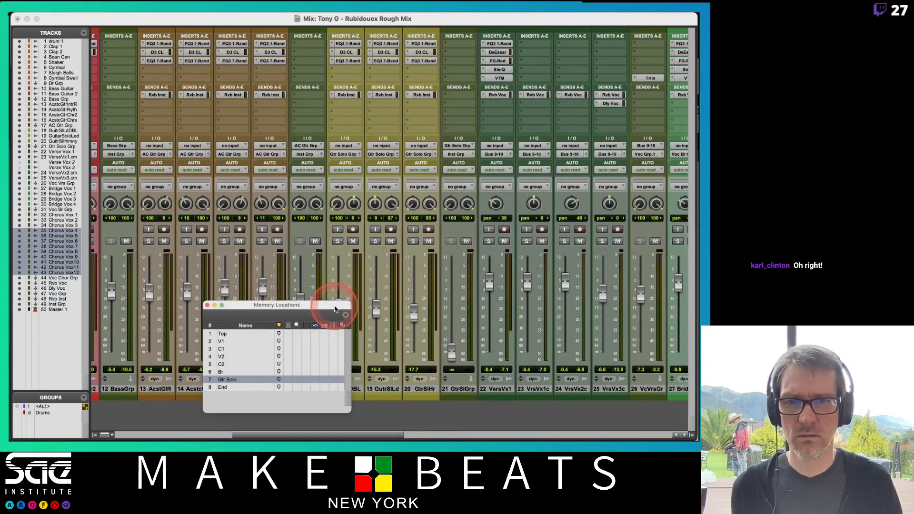
{"action": "left_click_drag", "start_coordinate": [335, 308], "coordinate": [376, 295]}
{"action": "left_click", "coordinate": [412, 318]}
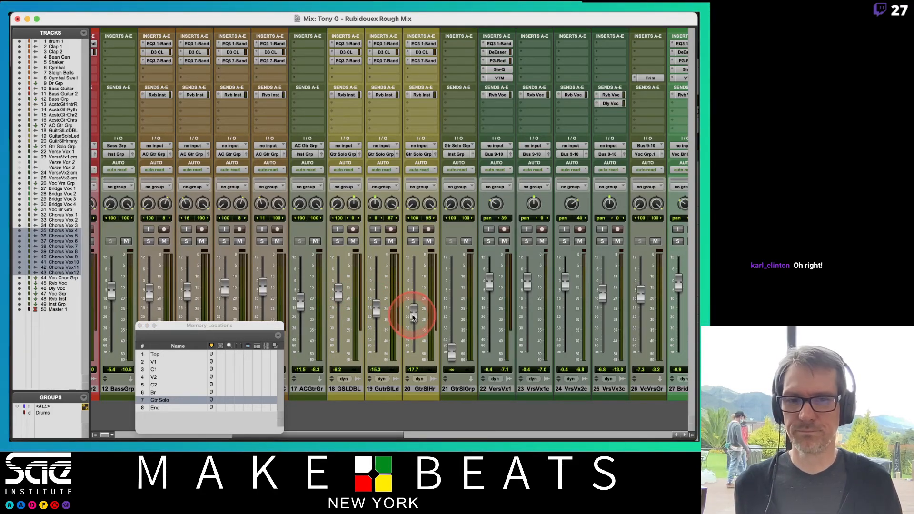
Step: Group the three guitar solo tracks (18 to 20) as a Mix/Edit group named Solo Gtr with ID s
{"action": "left_click", "coordinate": [345, 389]}
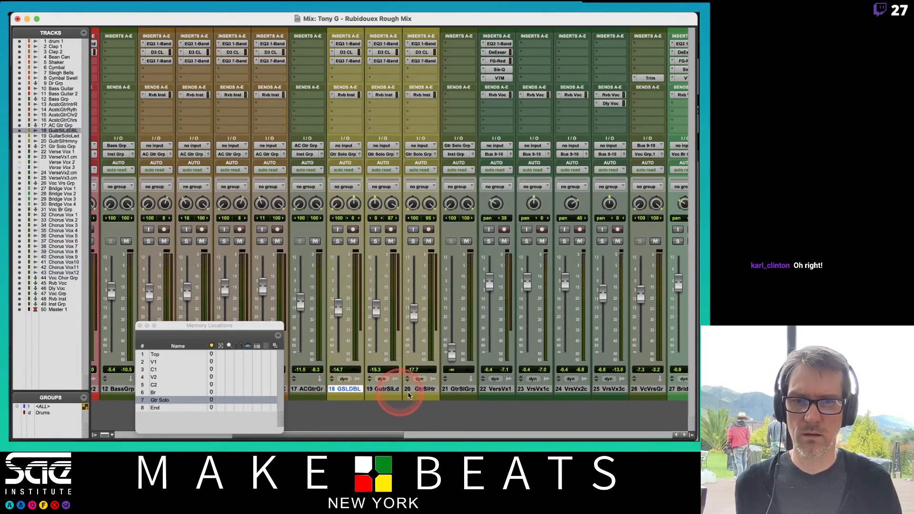
{"action": "left_click", "coordinate": [424, 389], "text": "shift"}
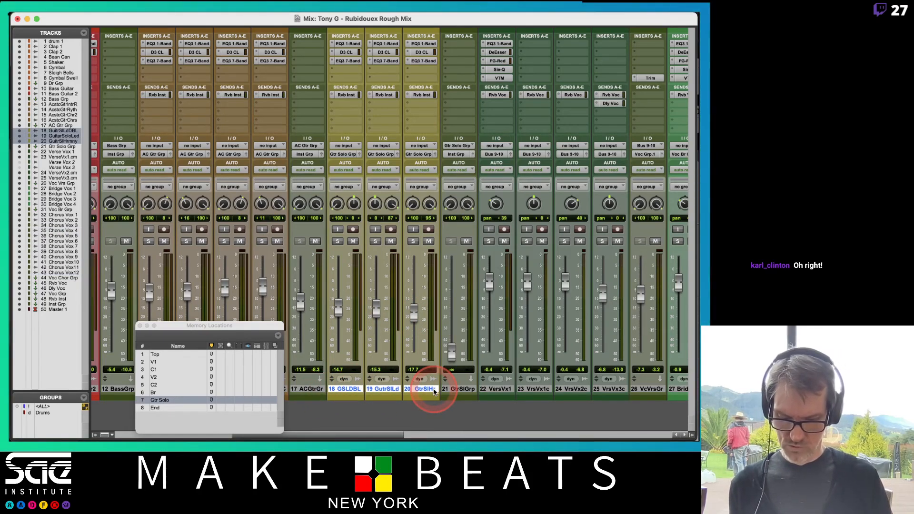
{"action": "key", "text": "super+g"}
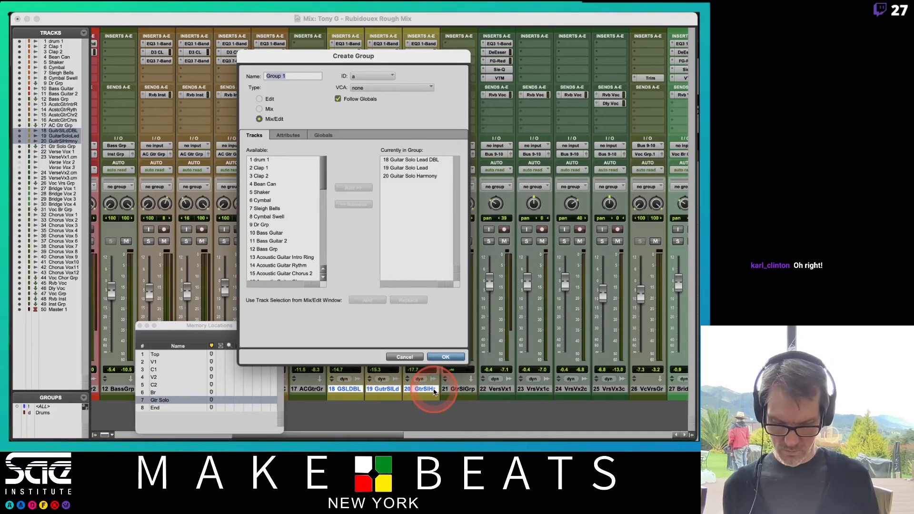
{"action": "type", "text": "Solo Gtr"}
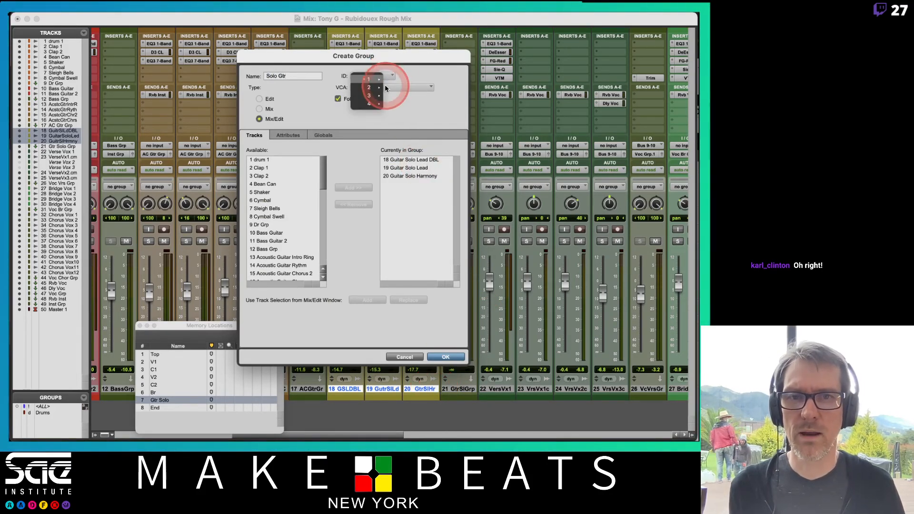
{"action": "left_click", "coordinate": [390, 76]}
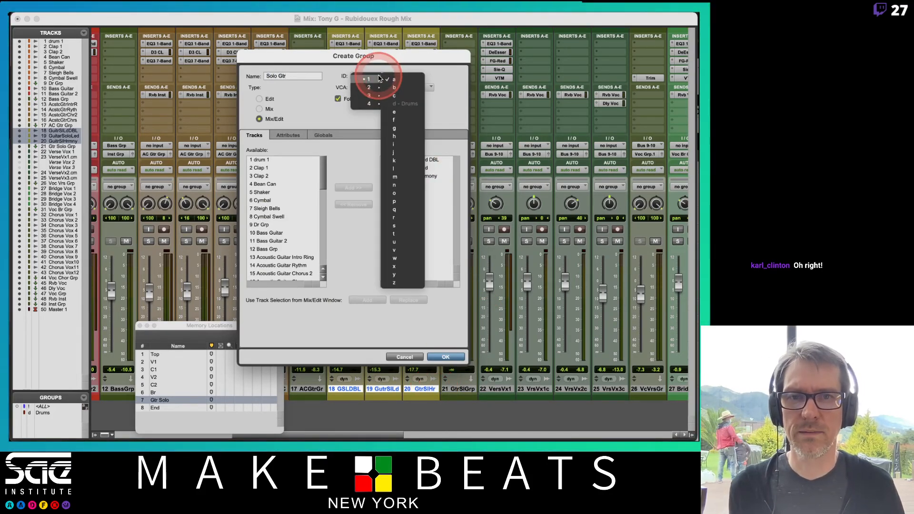
{"action": "left_click", "coordinate": [417, 225]}
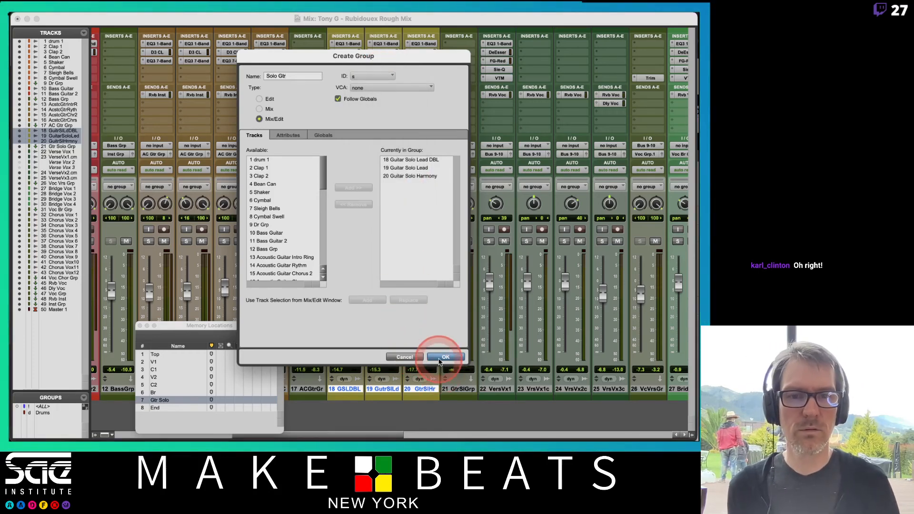
{"action": "left_click", "coordinate": [445, 357]}
Step: Raise the grouped guitar solo faders until the lead double is at -5.9 dB, and bring Gtr Solo Grp up to -8.9 dB
{"action": "left_click_drag", "start_coordinate": [337, 305], "coordinate": [338, 291]}
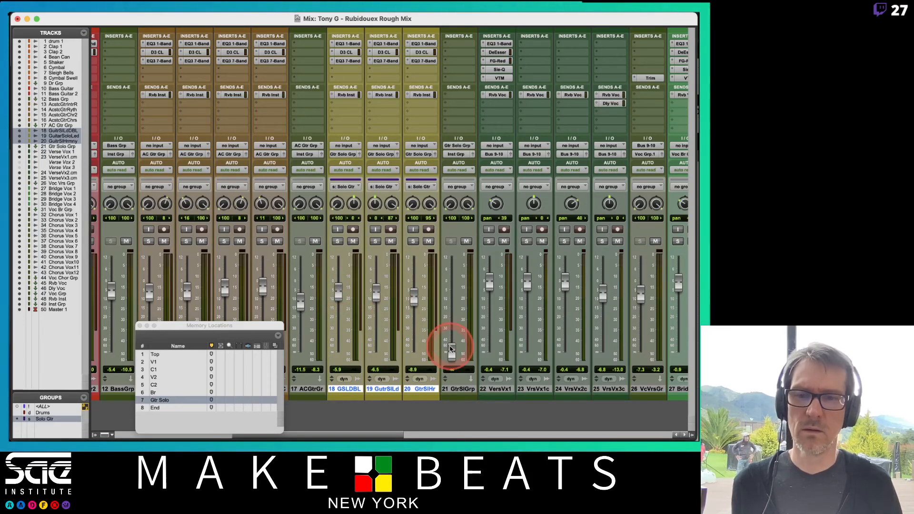
{"action": "left_click_drag", "start_coordinate": [452, 348], "coordinate": [452, 294]}
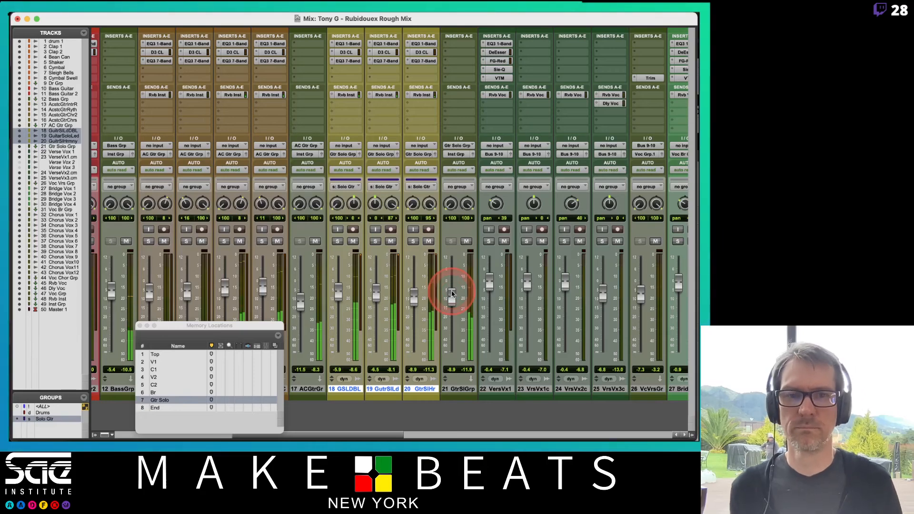
Step: Disable the Solo Gtr group, raise Guitar Solo Harmony alone to -5.9 dB and set Gtr Solo Grp to -9.7 dB
{"action": "key", "text": "s"}
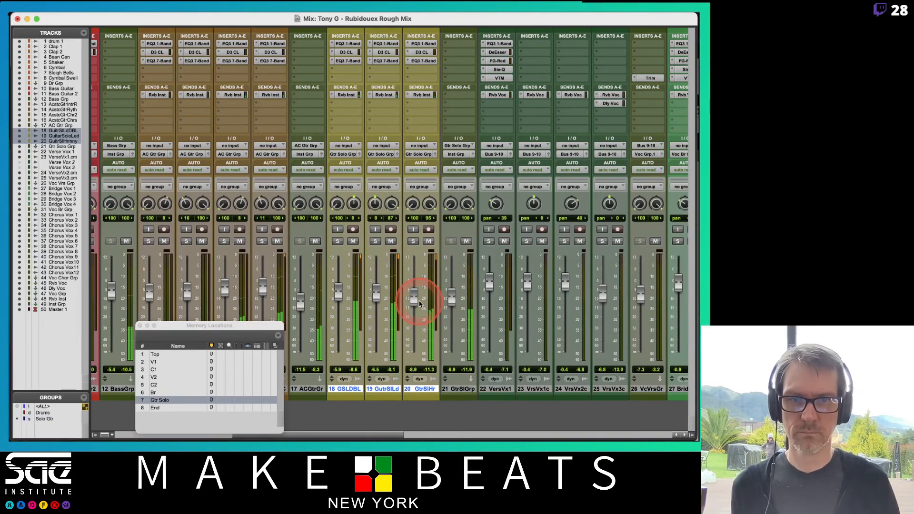
{"action": "mouse_move", "coordinate": [418, 300]}
{"action": "left_mouse_down"}
{"action": "mouse_move", "coordinate": [416, 282]}
{"action": "mouse_move", "coordinate": [420, 370]}
{"action": "mouse_move", "coordinate": [414, 293]}
{"action": "left_mouse_up"}
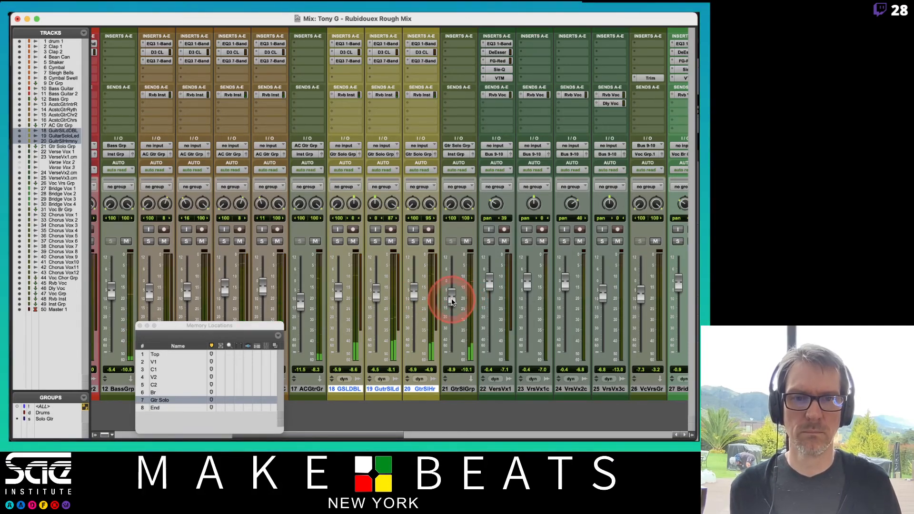
{"action": "left_click_drag", "start_coordinate": [451, 299], "coordinate": [452, 300]}
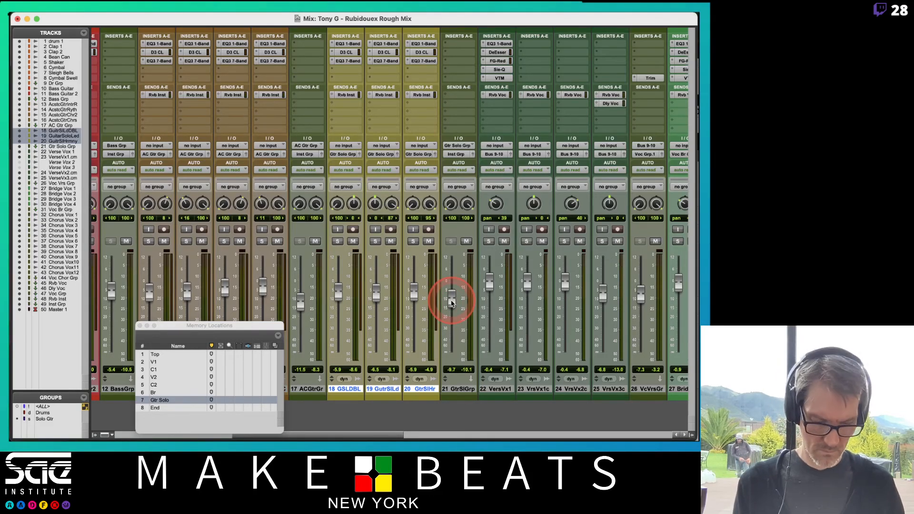
Step: Look over the whole arrangement down to the vocal groups and effects tracks in the Edit window, and locate to Top
{"action": "key", "text": "super+equal"}
{"action": "left_click_drag", "start_coordinate": [171, 327], "coordinate": [409, 307]}
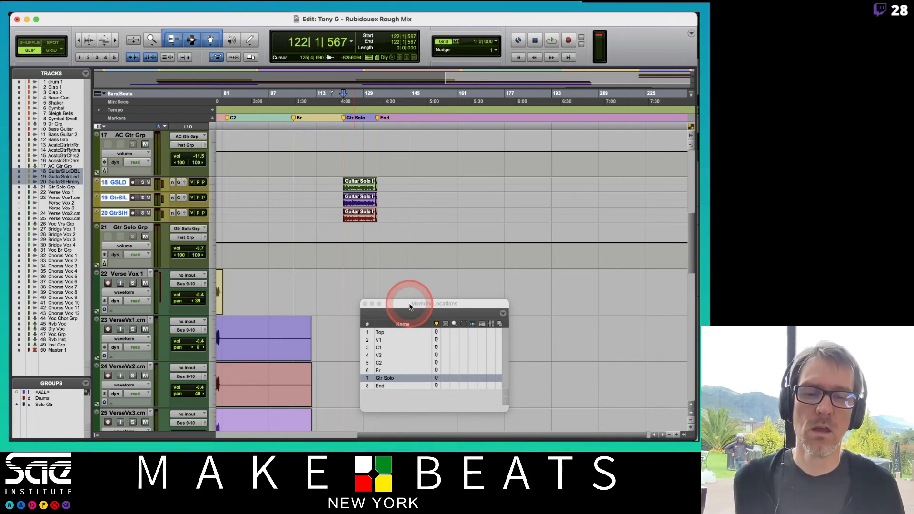
{"action": "scroll", "coordinate": [389, 243], "scroll_direction": "left", "scroll_amount": 8}
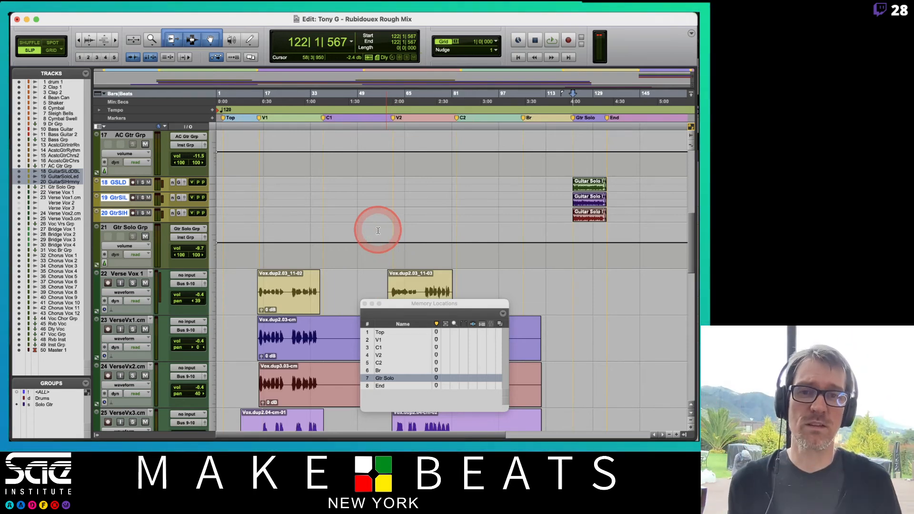
{"action": "scroll", "coordinate": [378, 231], "scroll_direction": "down", "scroll_amount": 15}
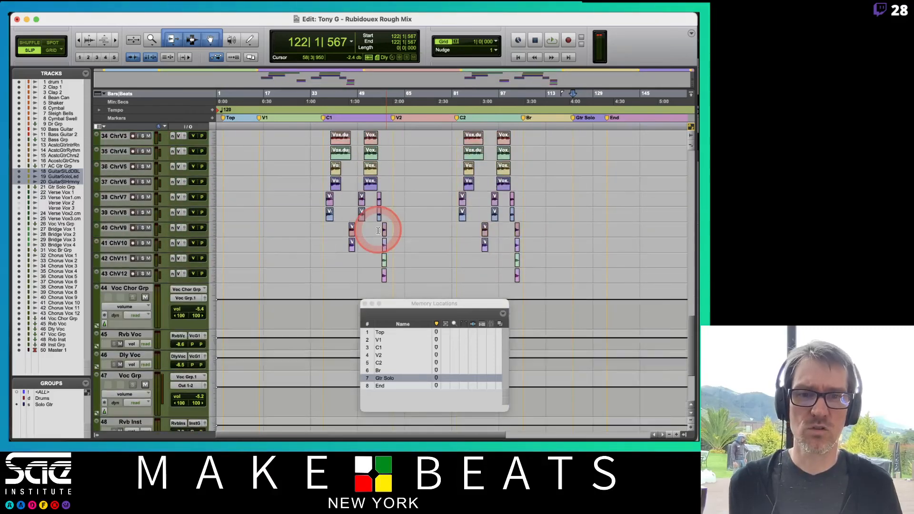
{"action": "scroll", "coordinate": [378, 230], "scroll_direction": "down", "scroll_amount": 3}
{"action": "scroll", "coordinate": [378, 228], "scroll_direction": "up", "scroll_amount": 10}
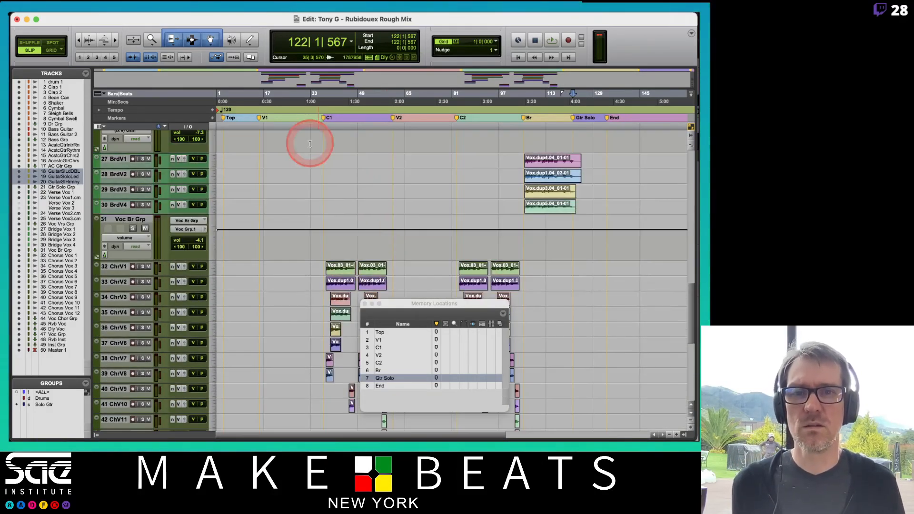
{"action": "left_click", "coordinate": [398, 334]}
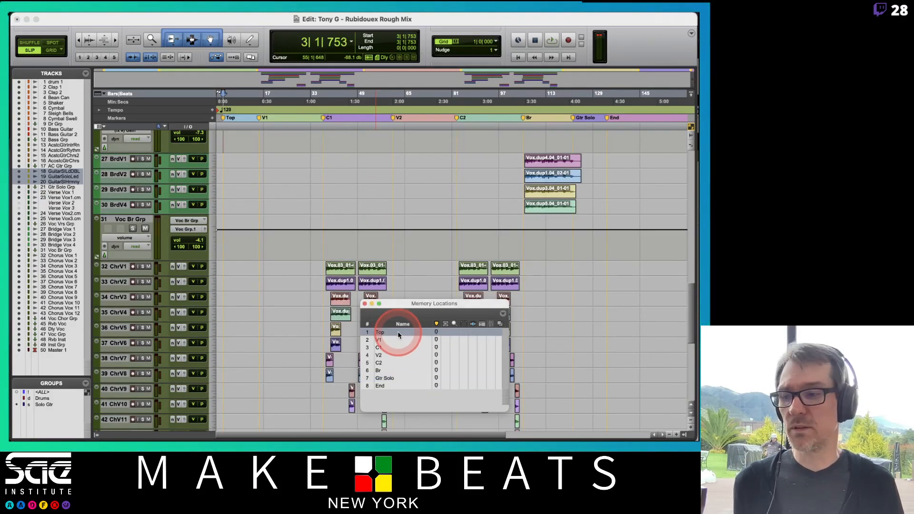
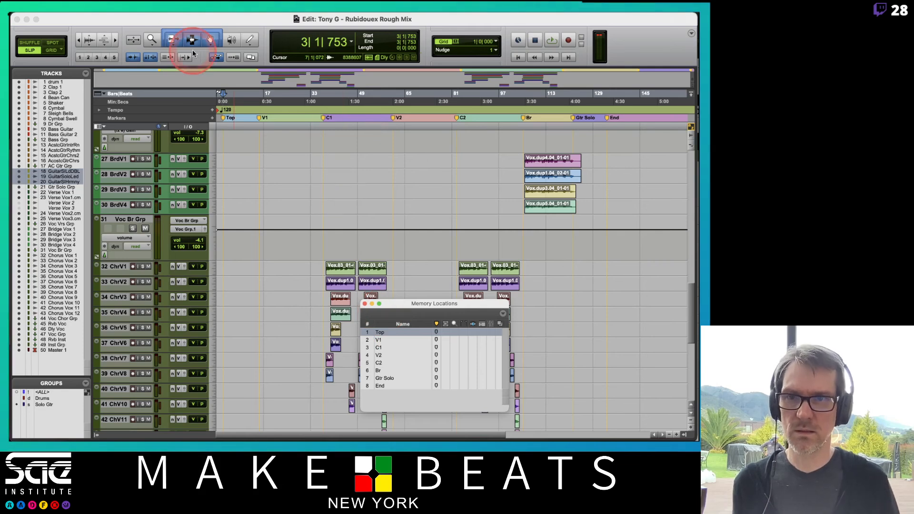
Step: Save the session in its existing folder as a new version whose name ends in Rubidouex Final Mix
{"action": "left_click", "coordinate": [77, 17]}
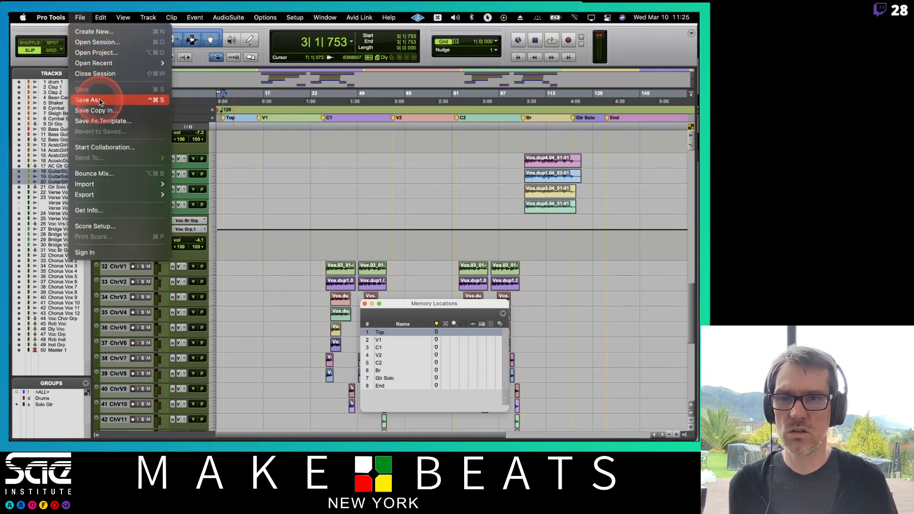
{"action": "left_click", "coordinate": [380, 185]}
{"action": "left_click", "coordinate": [388, 141]}
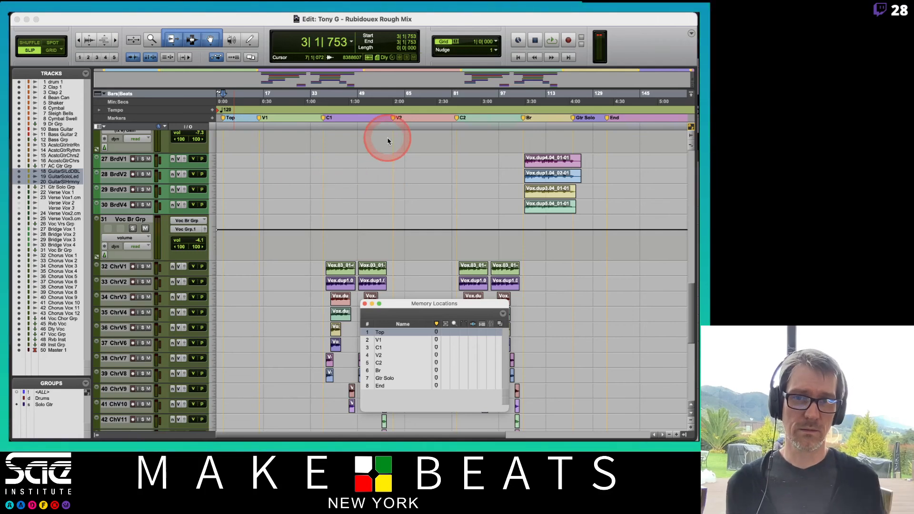
{"action": "key", "text": "super+shift+s"}
{"action": "left_click", "coordinate": [413, 101]}
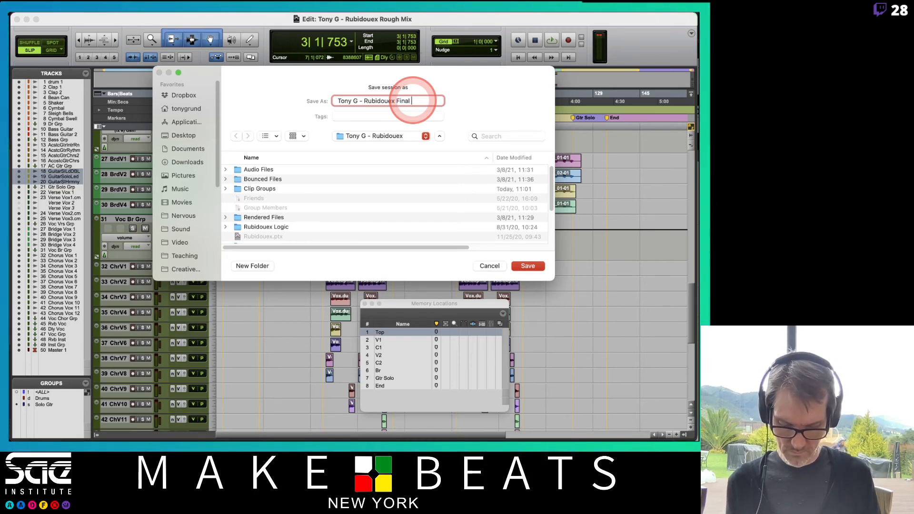
{"action": "key", "text": "Return"}
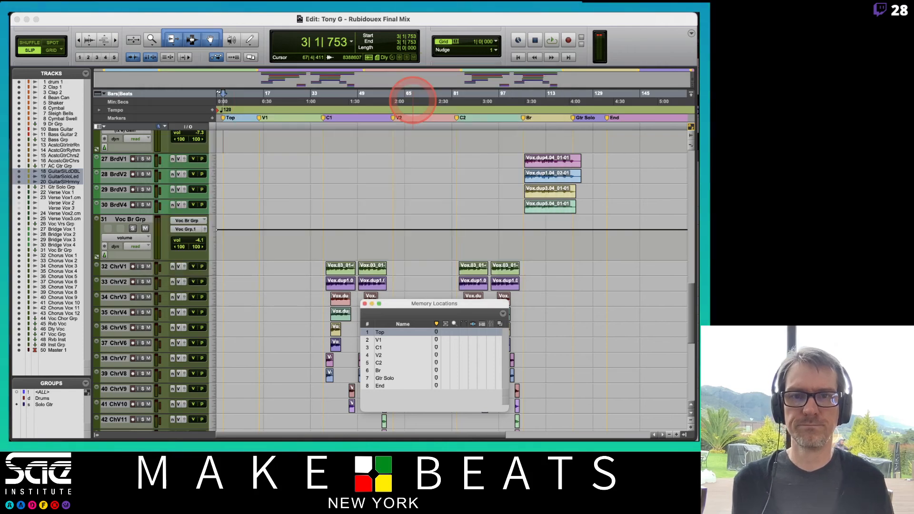
Step: Switch to the subgroup mixing PDF notes, read the Solo Safe page and return to Pro Tools
{"action": "key", "text": "super+Tab"}
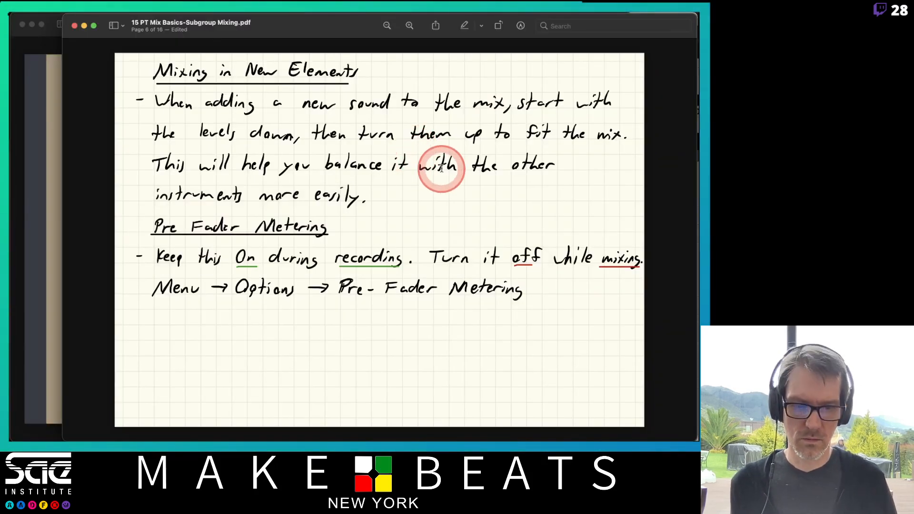
{"action": "key", "text": "Down"}
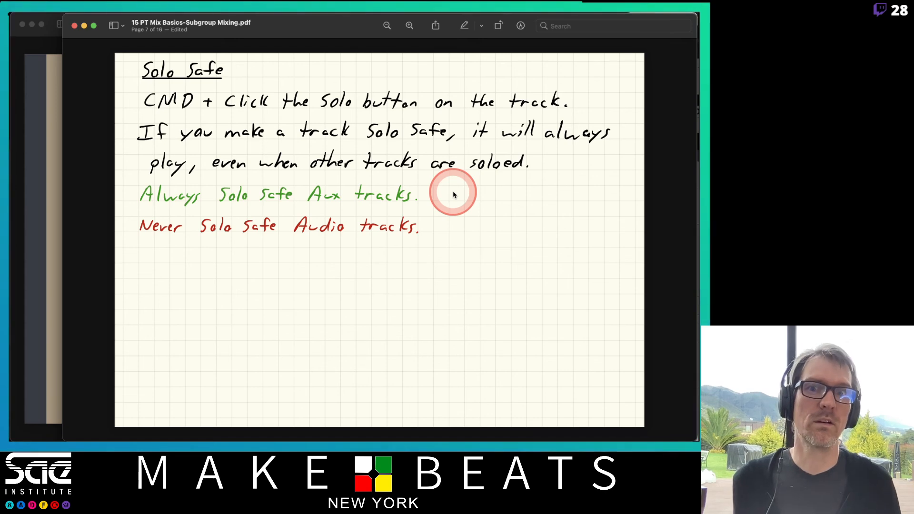
{"action": "key", "text": "super+Tab"}
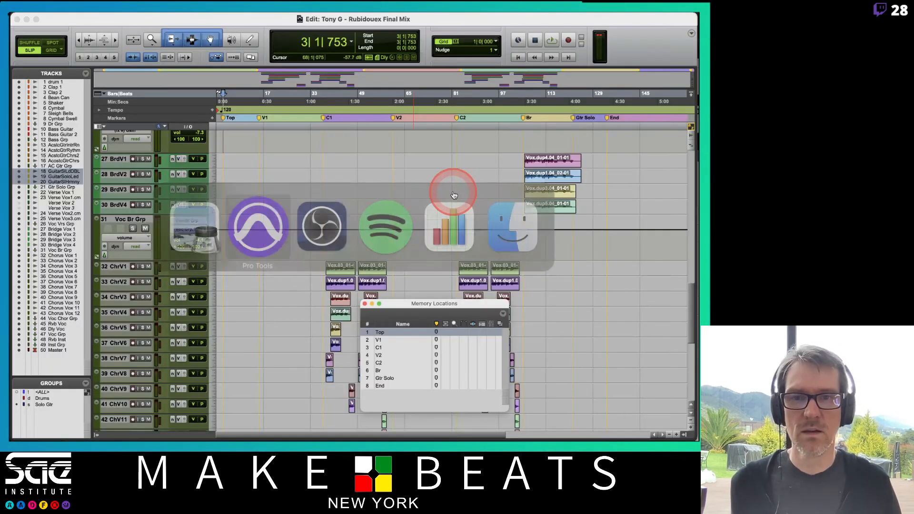
Step: Turn off Solo Safe on the Rvb Voc and Dly Voc tracks in the Mix window, with Memory Locations out of the way
{"action": "scroll", "coordinate": [349, 217], "scroll_direction": "up", "scroll_amount": 4}
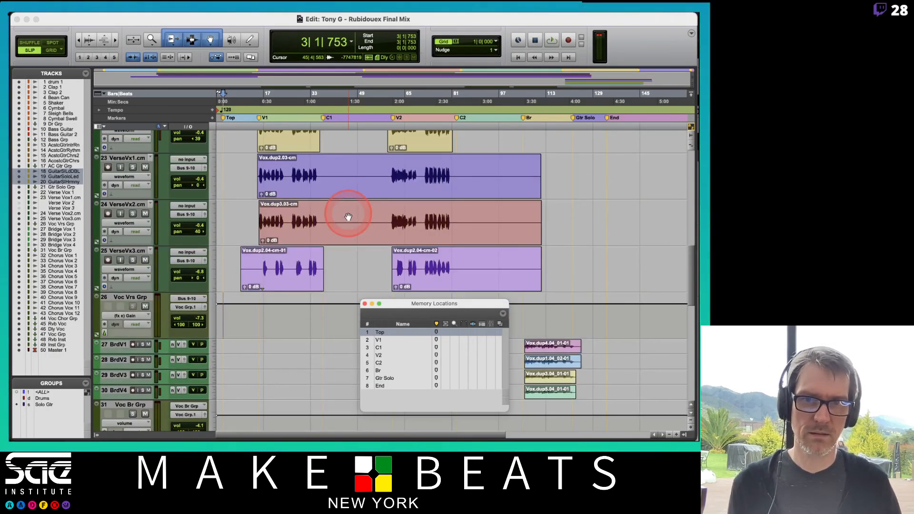
{"action": "scroll", "coordinate": [348, 217], "scroll_direction": "up", "scroll_amount": 4}
{"action": "key", "text": "super+equal"}
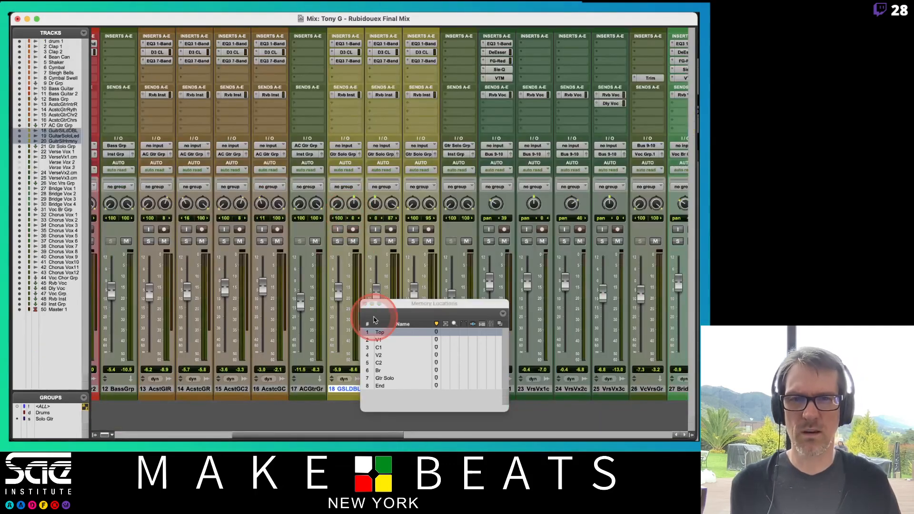
{"action": "scroll", "coordinate": [364, 261], "scroll_direction": "right", "scroll_amount": 15}
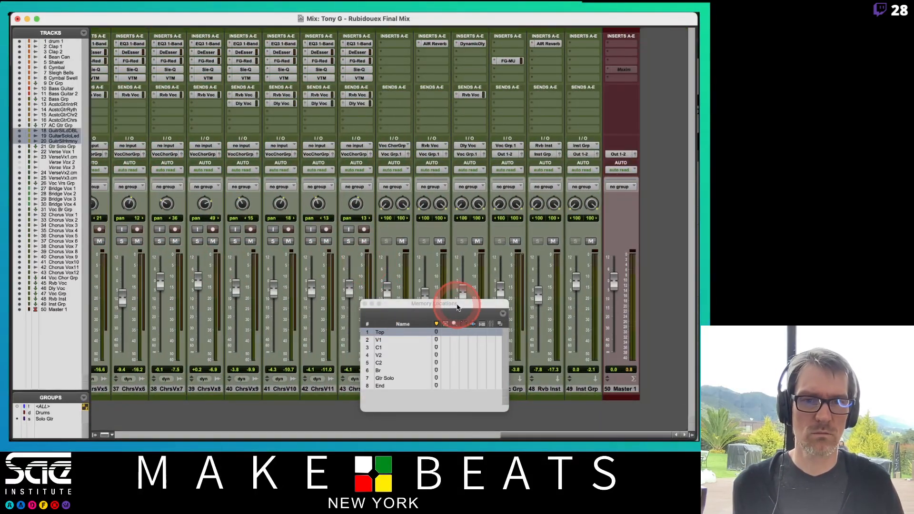
{"action": "left_click_drag", "start_coordinate": [456, 303], "coordinate": [542, 342]}
{"action": "left_click", "coordinate": [453, 345]}
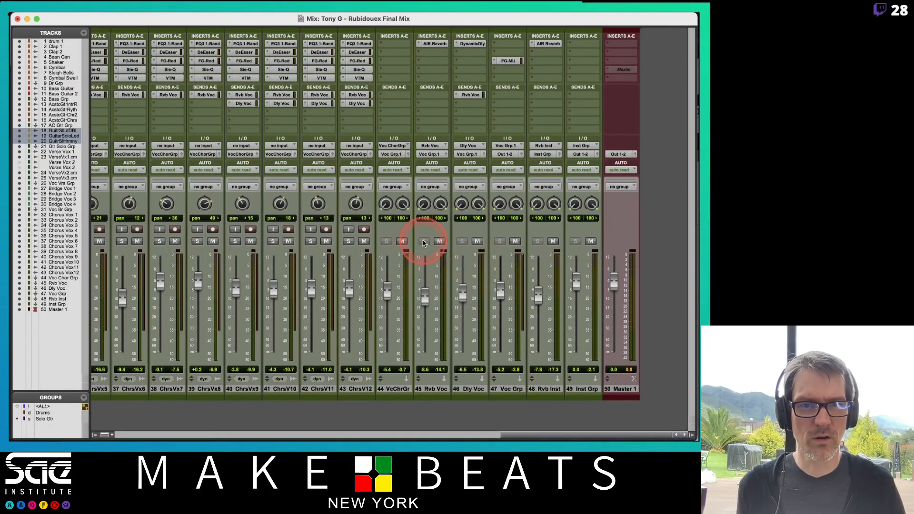
{"action": "left_click", "coordinate": [473, 241]}
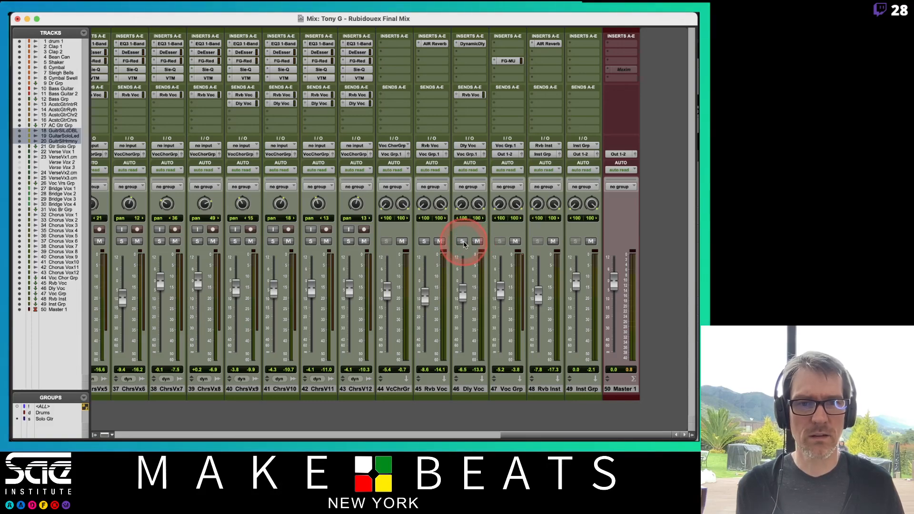
Step: Group the verse vocal tracks 22 to 25 as a Mix/Edit group named Verse Voc with ID v
{"action": "scroll", "coordinate": [464, 244], "scroll_direction": "left", "scroll_amount": 15}
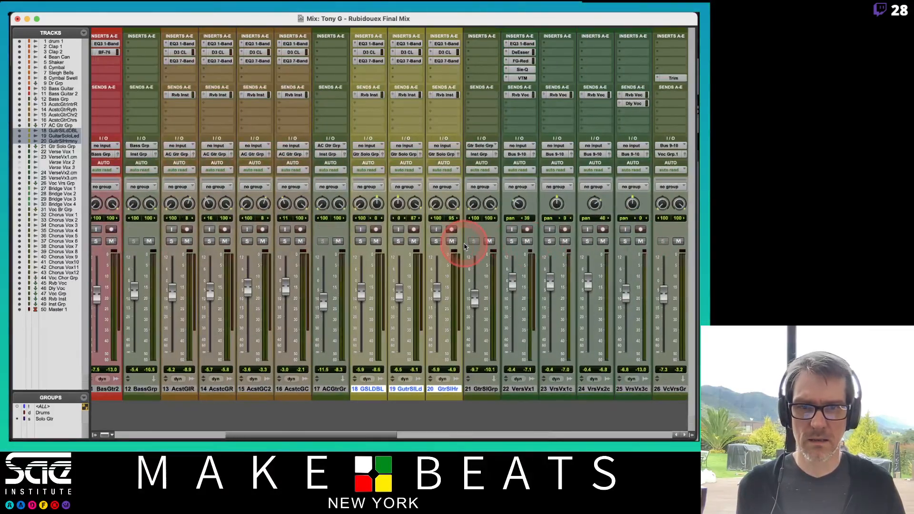
{"action": "scroll", "coordinate": [465, 246], "scroll_direction": "left", "scroll_amount": 3}
{"action": "scroll", "coordinate": [465, 247], "scroll_direction": "right", "scroll_amount": 10}
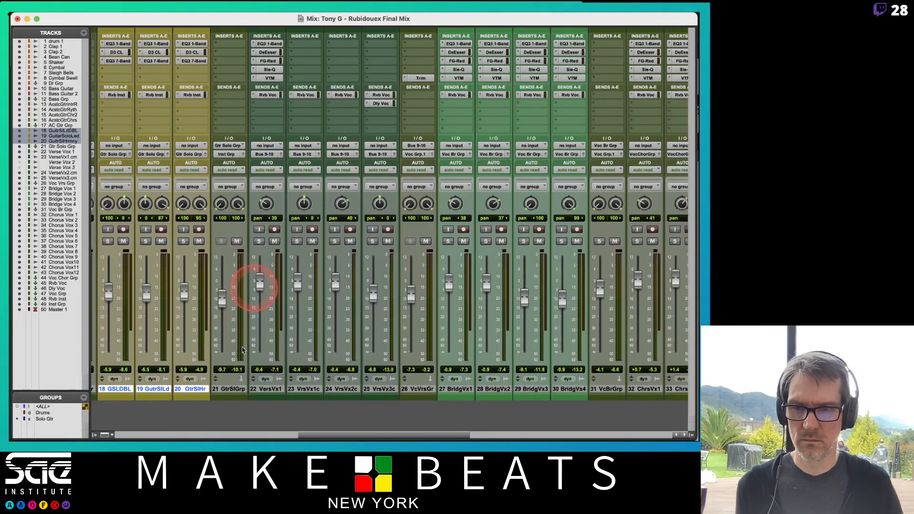
{"action": "left_click", "coordinate": [263, 390]}
{"action": "left_click", "coordinate": [375, 390], "text": "shift"}
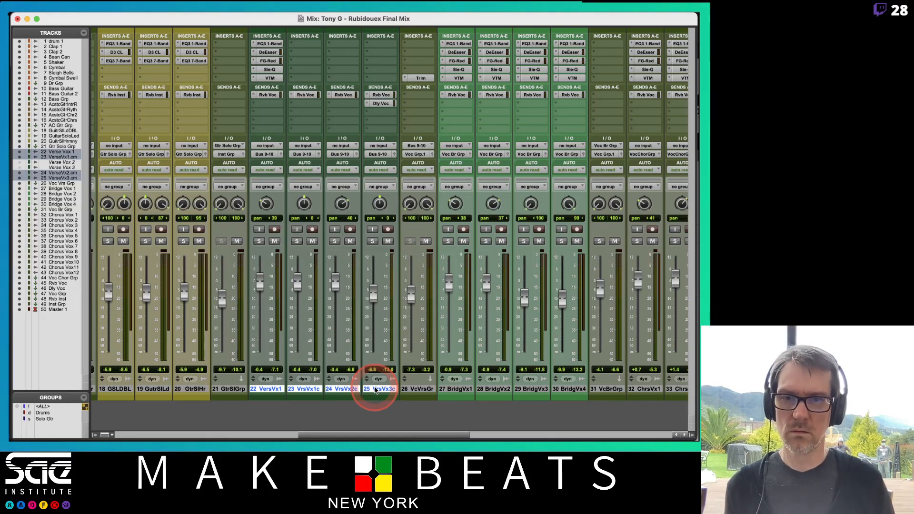
{"action": "key", "text": "super+g"}
{"action": "type", "text": "Verse Voc"}
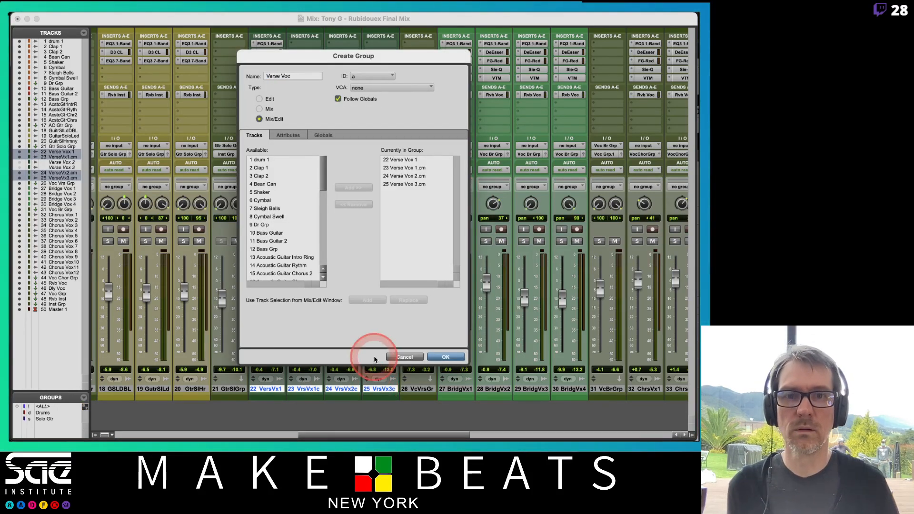
{"action": "left_click", "coordinate": [370, 77]}
{"action": "left_click_drag", "start_coordinate": [371, 77], "coordinate": [402, 249]}
{"action": "left_click", "coordinate": [453, 358]}
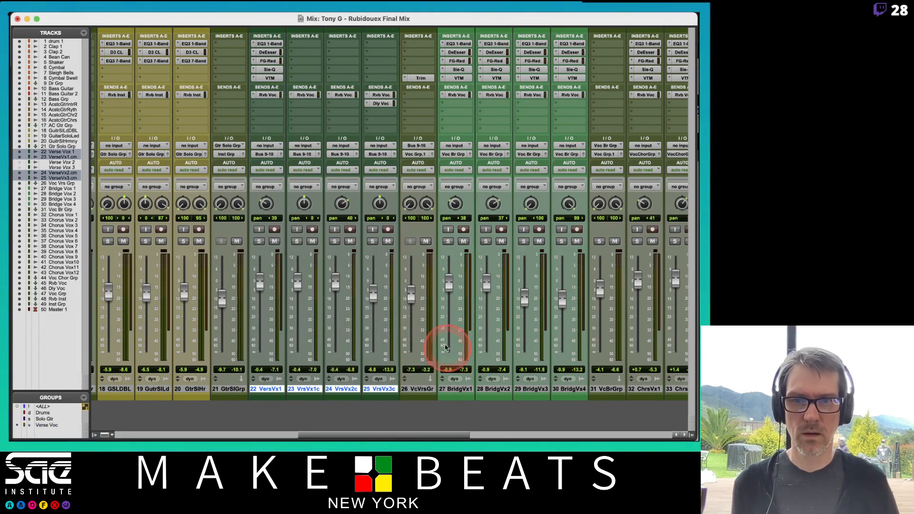
Step: Solo the grouped verse vocals, reopen Memory Locations and play the song from marker V1
{"action": "left_click", "coordinate": [260, 241]}
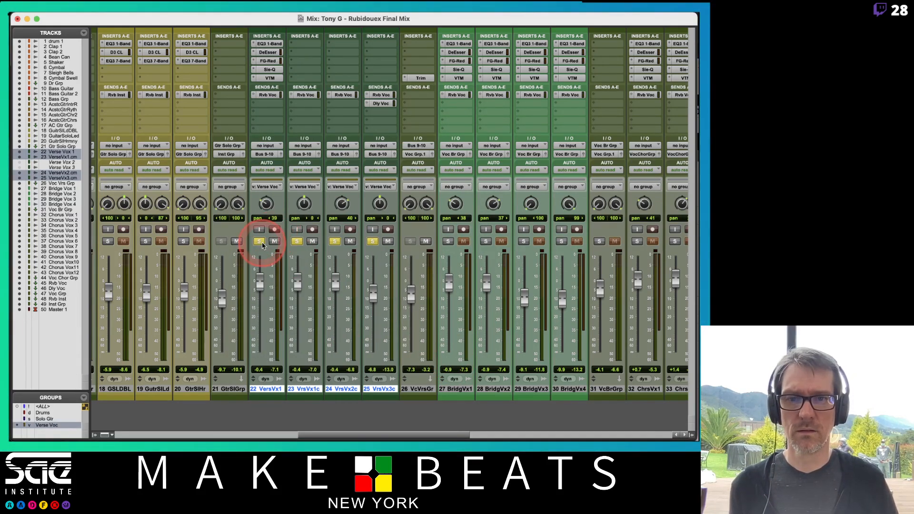
{"action": "left_click", "coordinate": [296, 243]}
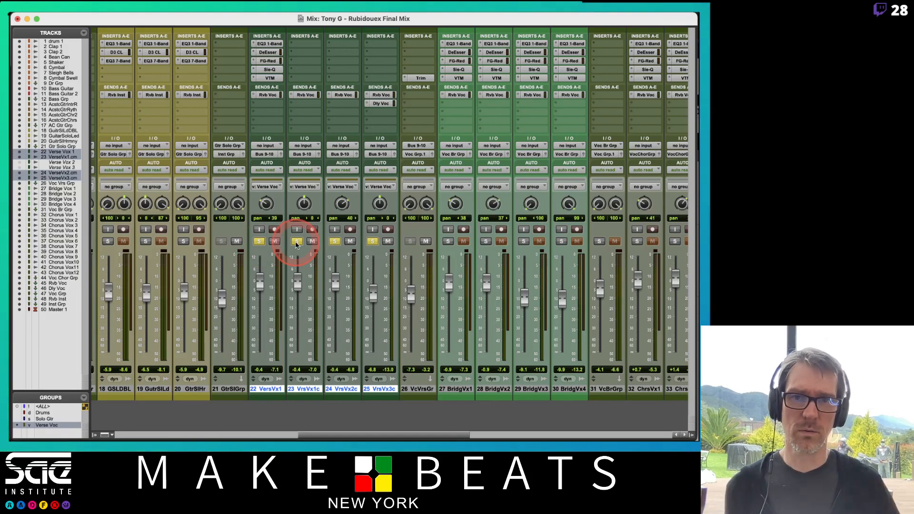
{"action": "scroll", "coordinate": [343, 250], "scroll_direction": "right", "scroll_amount": 10}
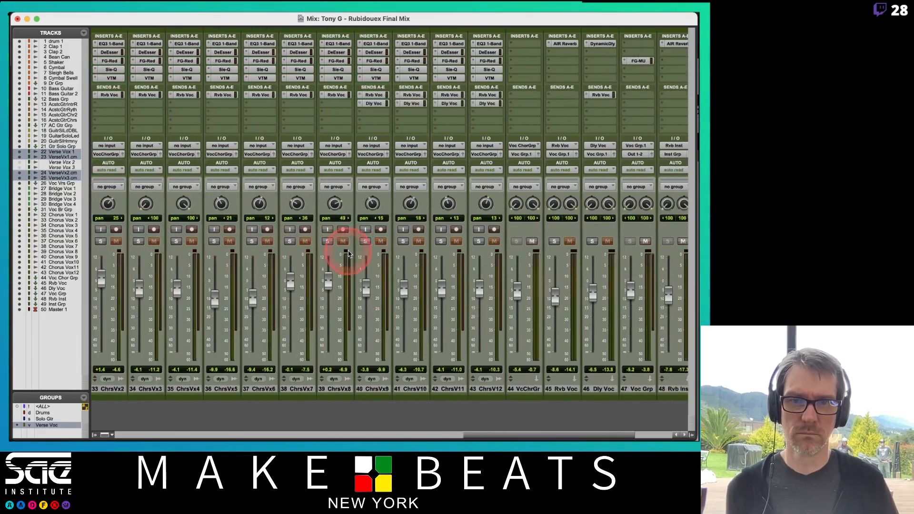
{"action": "scroll", "coordinate": [348, 253], "scroll_direction": "left", "scroll_amount": 6}
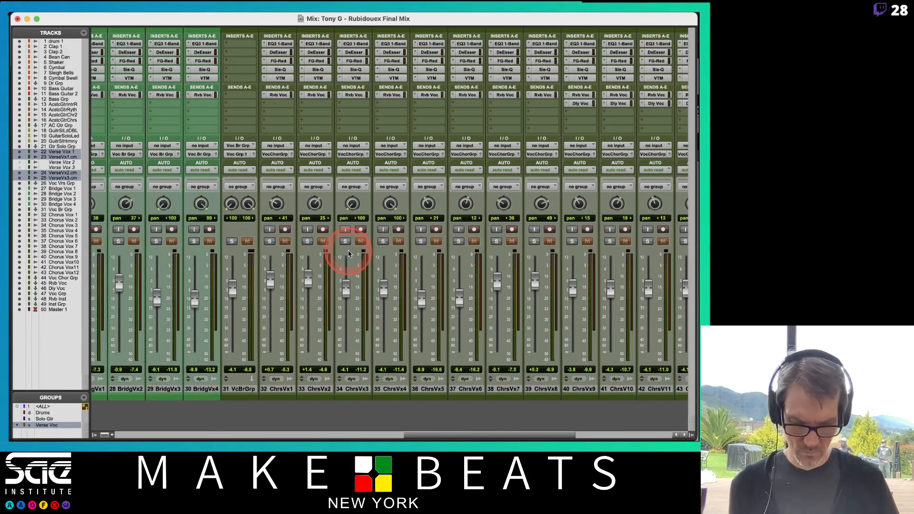
{"action": "key", "text": "super+="}
{"action": "key", "text": "super+5"}
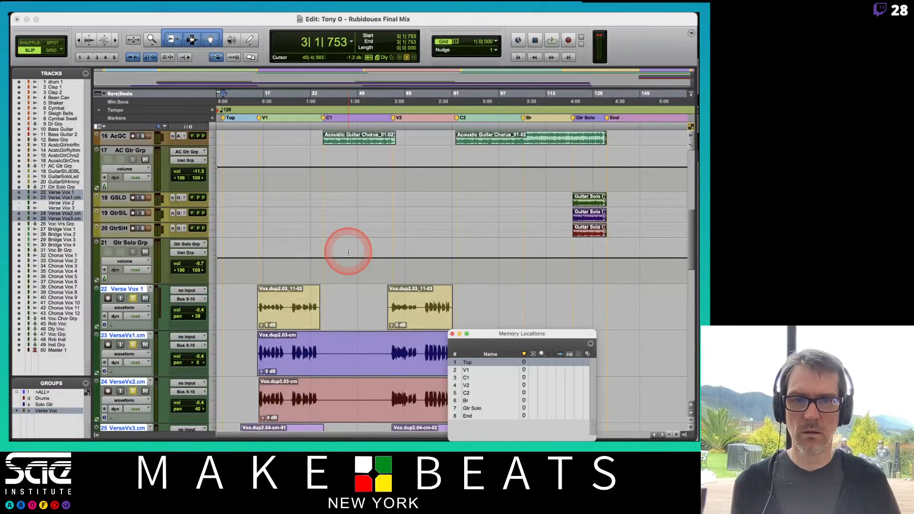
{"action": "left_click", "coordinate": [483, 370]}
{"action": "key", "text": "space"}
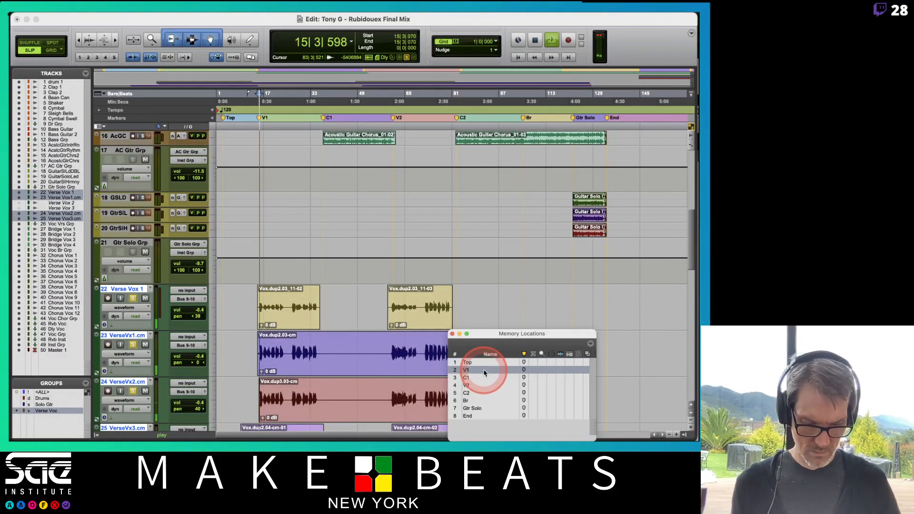
Step: Bring the vocal effects tracks into view in the Mix window and move Memory Locations clear of their faders
{"action": "key", "text": "super+="}
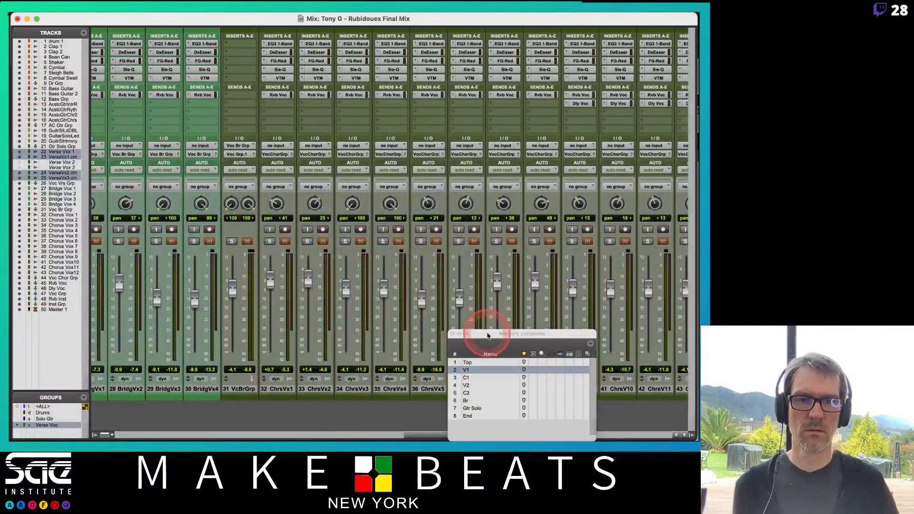
{"action": "left_click_drag", "start_coordinate": [488, 333], "coordinate": [491, 335]}
{"action": "scroll", "coordinate": [465, 261], "scroll_direction": "right", "scroll_amount": 6}
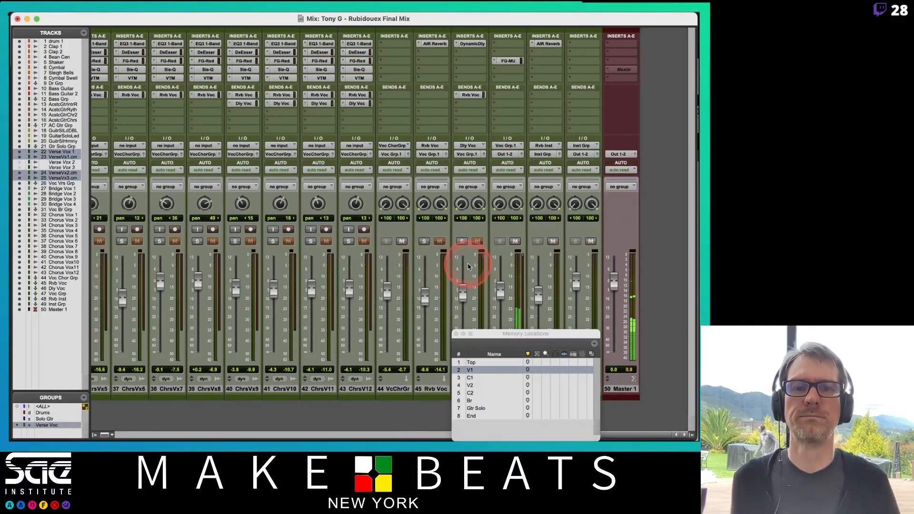
{"action": "left_click", "coordinate": [489, 332]}
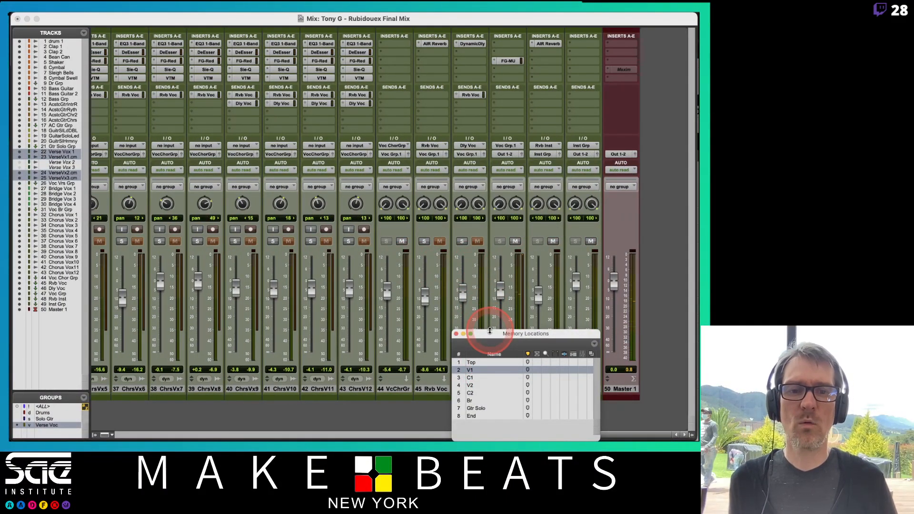
{"action": "left_click_drag", "start_coordinate": [489, 330], "coordinate": [262, 186]}
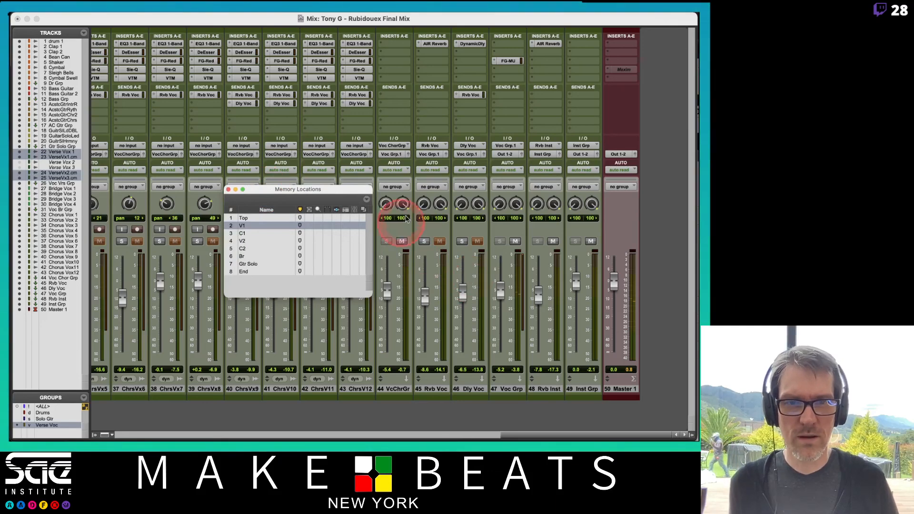
Step: Replace temporary solos on Rvb Voc and Dly Voc with Solo Safe
{"action": "left_click", "coordinate": [426, 243]}
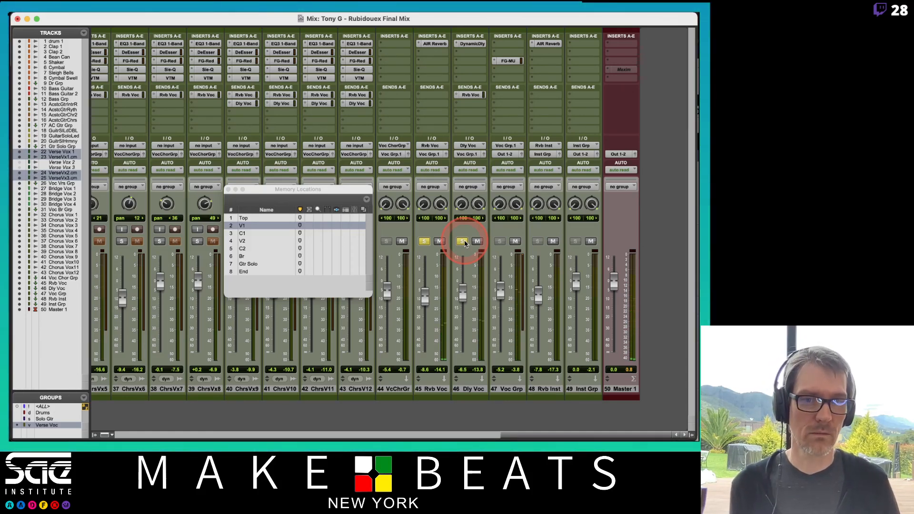
{"action": "left_click", "coordinate": [424, 241]}
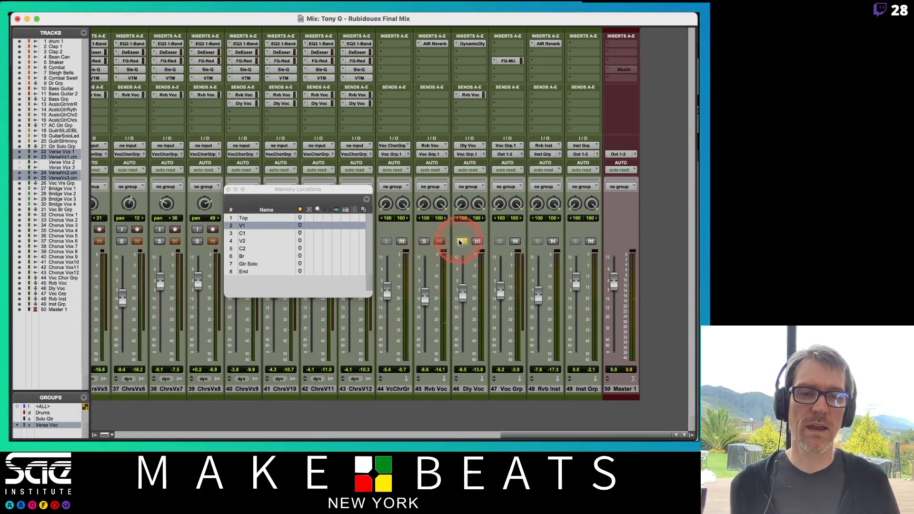
{"action": "left_click", "coordinate": [426, 241], "text": "super"}
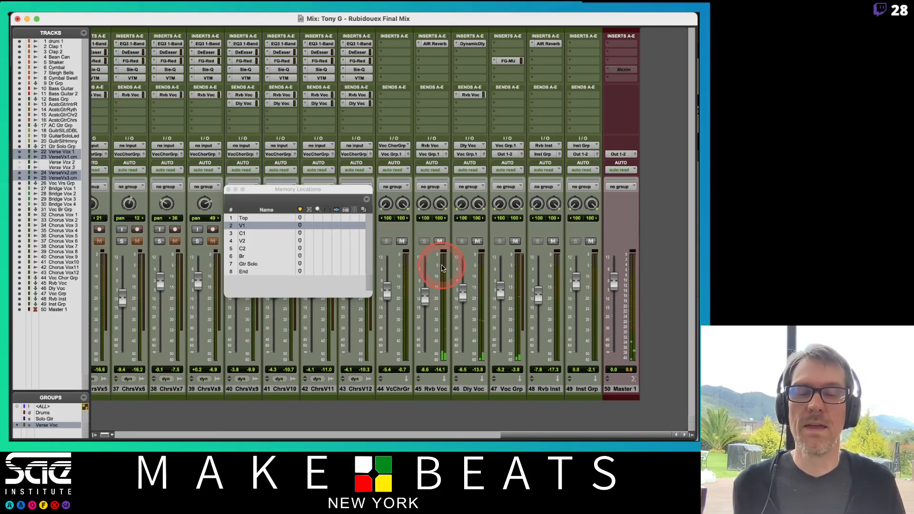
Step: Make the first acoustic guitar audio track (13) Solo Safe while the verse vocals are soloed
{"action": "scroll", "coordinate": [481, 312], "scroll_direction": "left", "scroll_amount": 10}
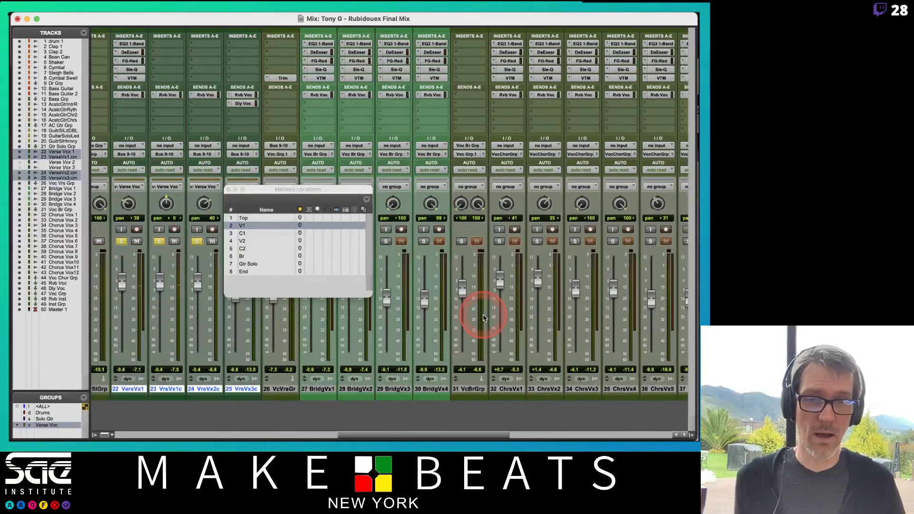
{"action": "scroll", "coordinate": [483, 318], "scroll_direction": "left", "scroll_amount": 7}
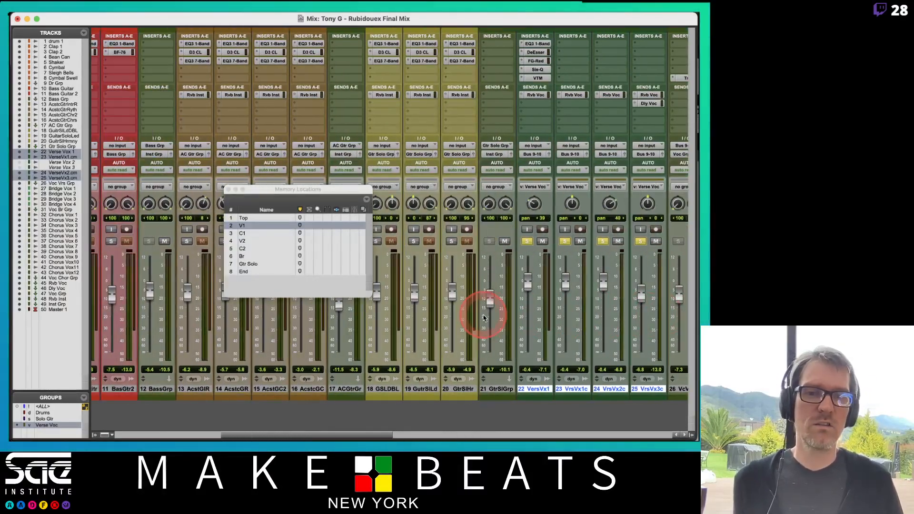
{"action": "scroll", "coordinate": [483, 318], "scroll_direction": "left", "scroll_amount": 6}
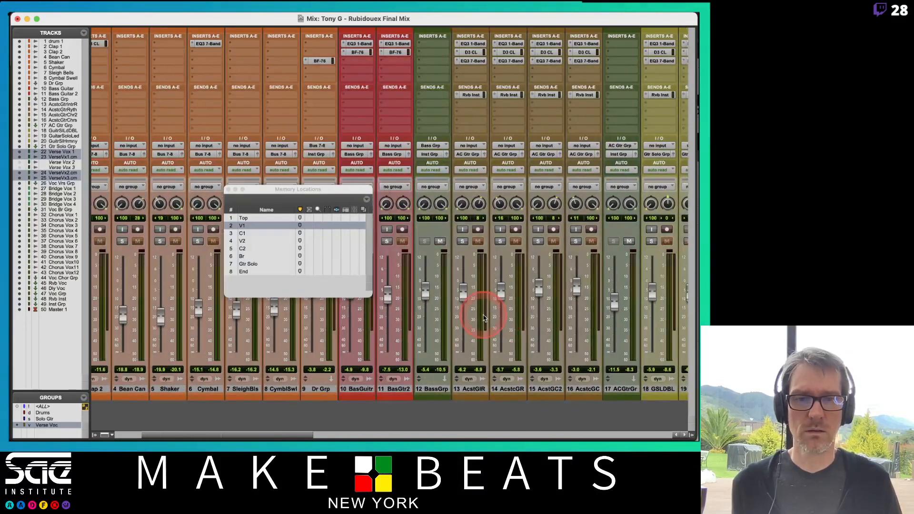
{"action": "scroll", "coordinate": [484, 318], "scroll_direction": "right", "scroll_amount": 4}
{"action": "scroll", "coordinate": [484, 318], "scroll_direction": "left", "scroll_amount": 2}
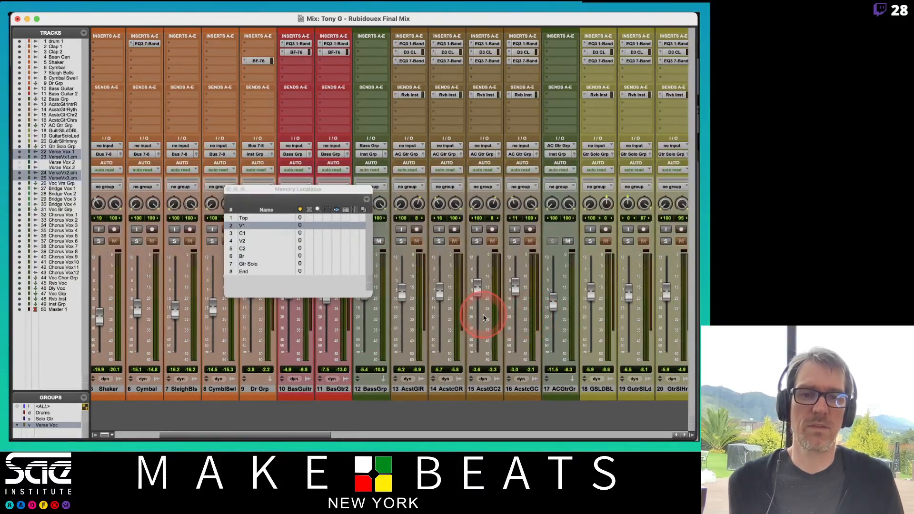
{"action": "left_click", "coordinate": [402, 242], "text": "super"}
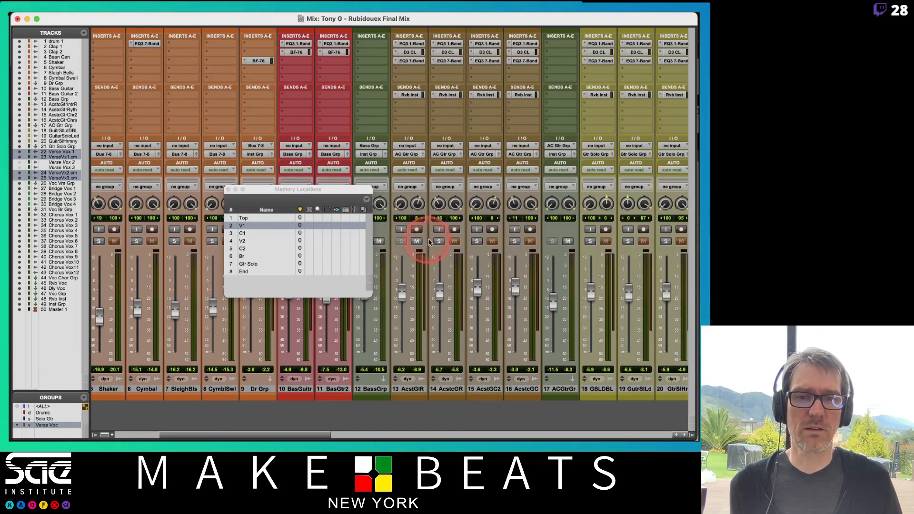
Step: Toggle Solo Safe on and off again for the second acoustic guitar audio track (14), and unsolo the grouped verse vocals
{"action": "left_click", "coordinate": [439, 242], "text": "super"}
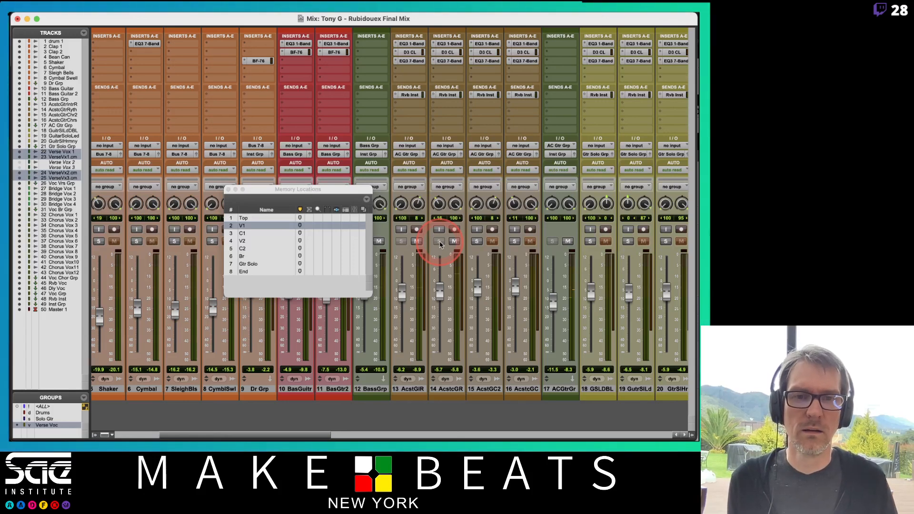
{"action": "left_click", "coordinate": [439, 243], "text": "super"}
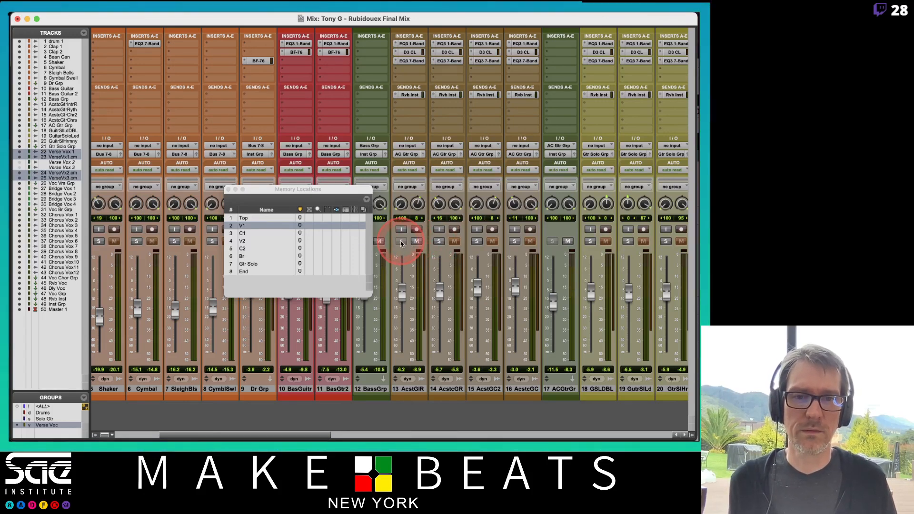
{"action": "scroll", "coordinate": [514, 249], "scroll_direction": "right", "scroll_amount": 10}
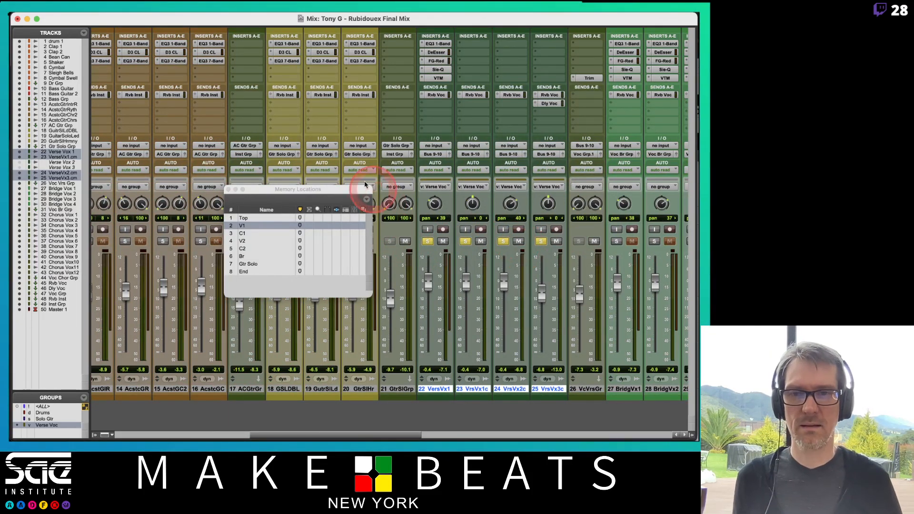
{"action": "left_click", "coordinate": [426, 242]}
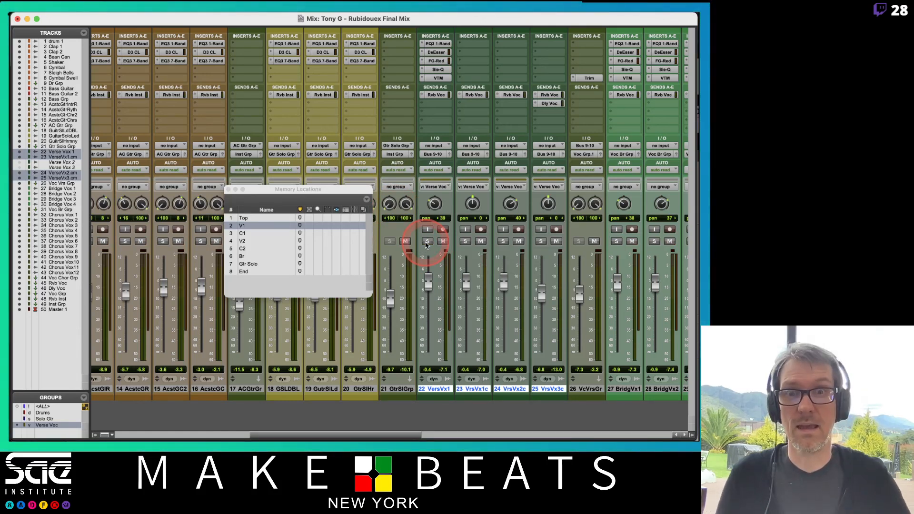
Step: Switch to the Subgroup Mixing PDF in Preview and go back from the Solo Safe page to the Mixing Basics title page
{"action": "key", "text": "super+Tab"}
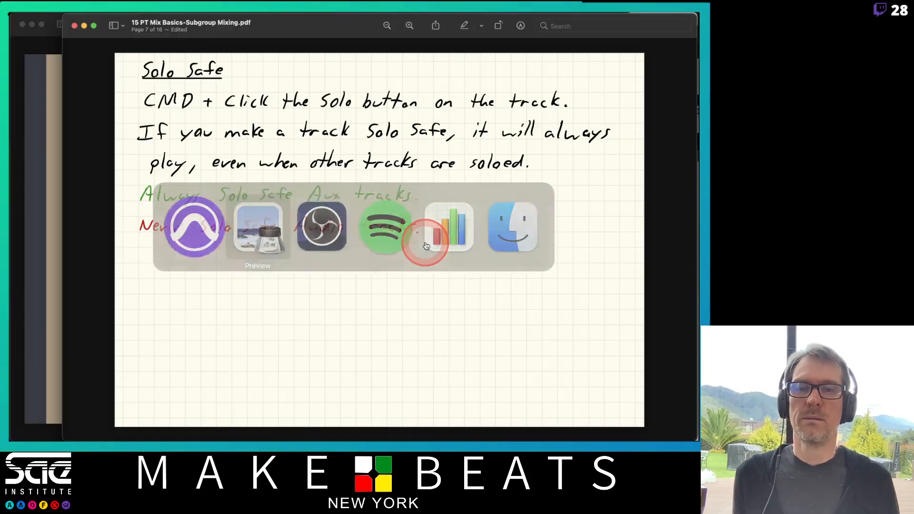
{"action": "key", "text": "Up"}
{"action": "key", "text": "Up"}
{"action": "key", "text": "Up"}
{"action": "key", "text": "Up"}
{"action": "key", "text": "Up"}
{"action": "key", "text": "Up"}
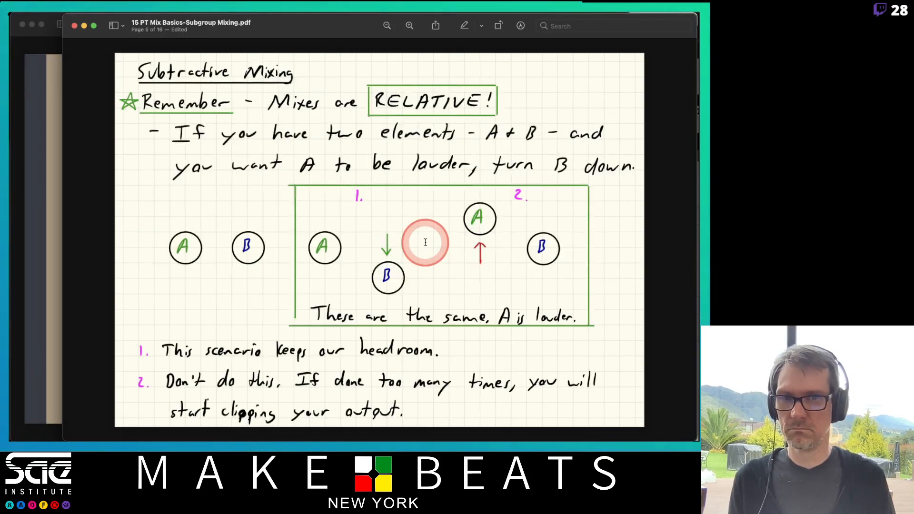
{"action": "key", "text": "Down"}
{"action": "key", "text": "Up"}
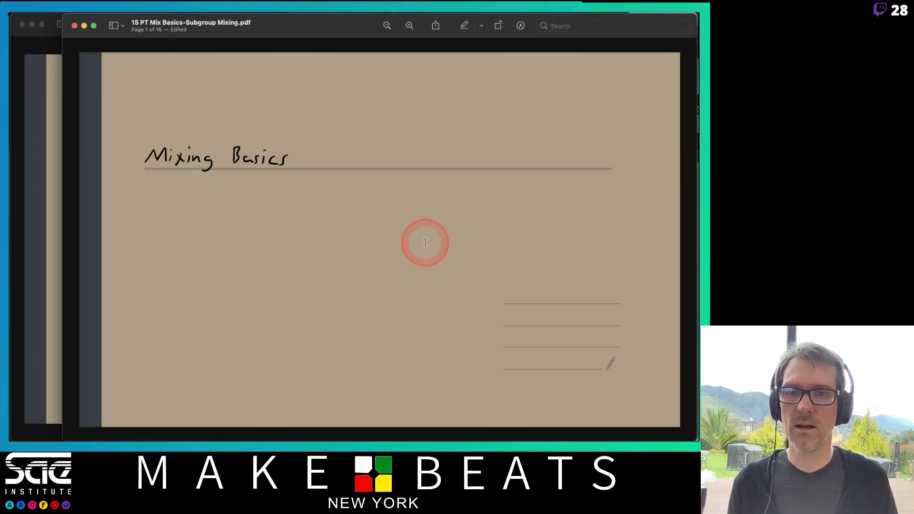
Step: Switch from the Mixing Basics title page to OBS
{"action": "key", "text": "super+Tab"}
{"action": "key", "text": "super+Tab"}
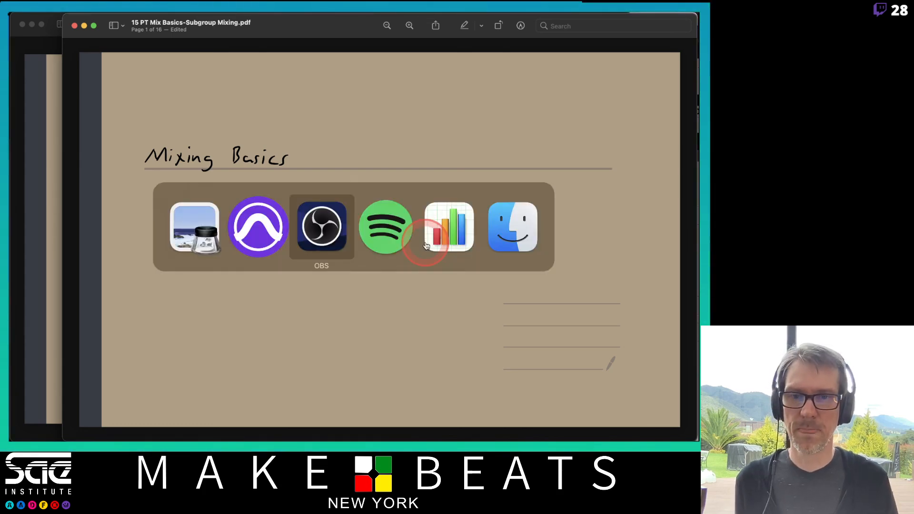